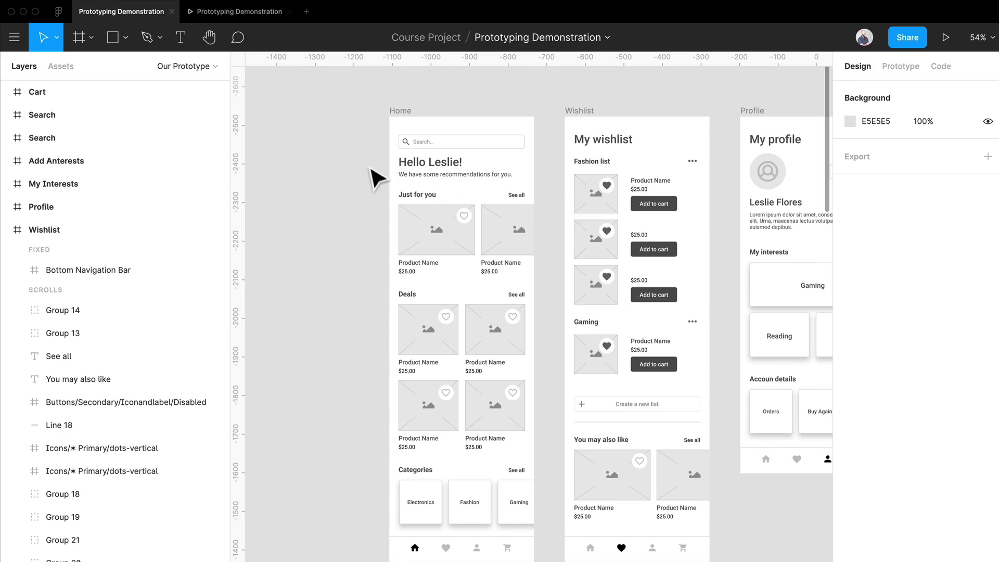
# Survey the wireframe screens, briefly selecting Wishlist's bottom navigation bar and the Gaming product card
pyautogui.scroll(-5, 415, 174)
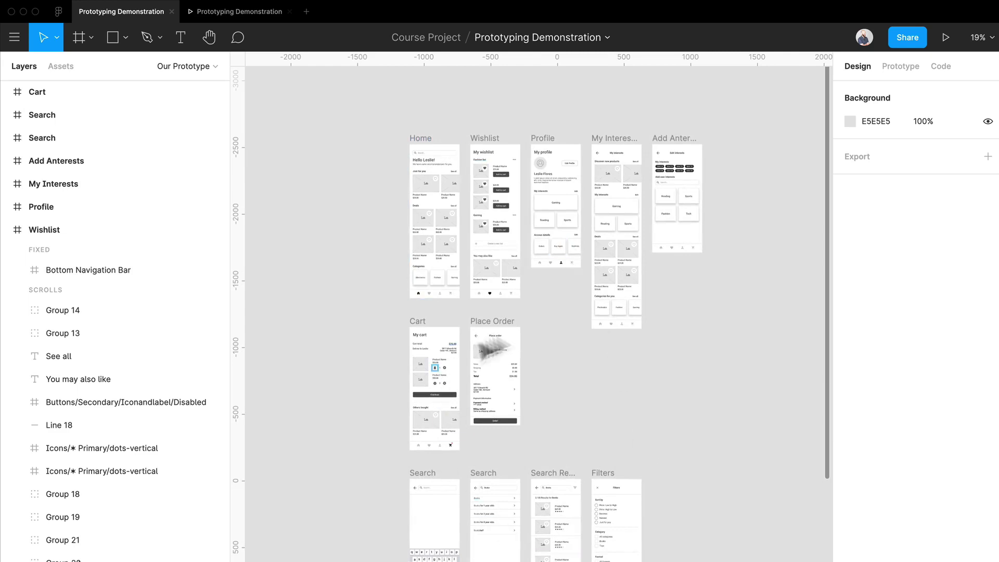
pyautogui.scroll(-3, 661, 411)
pyautogui.scroll(-1, 661, 411)
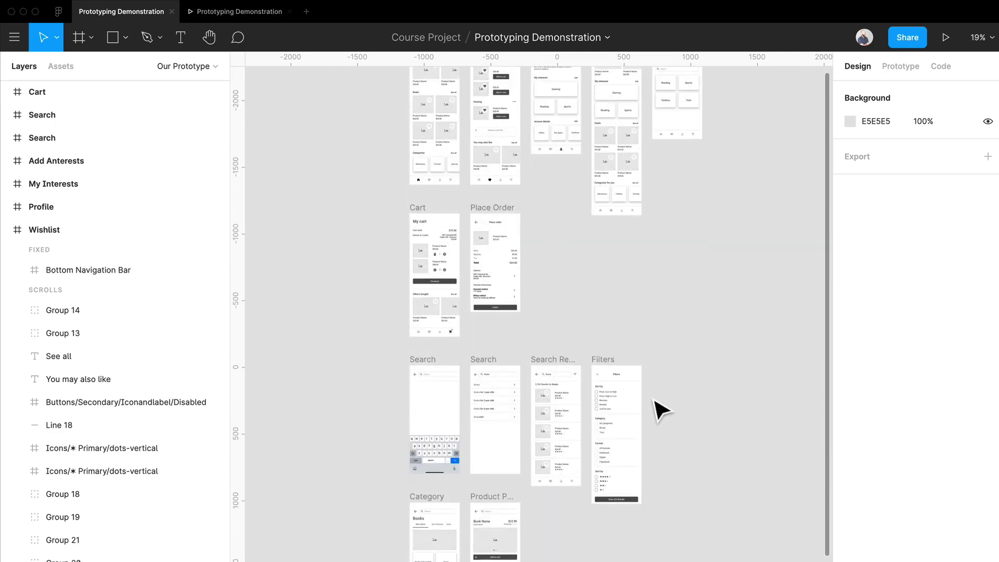
pyautogui.scroll(5, 637, 375)
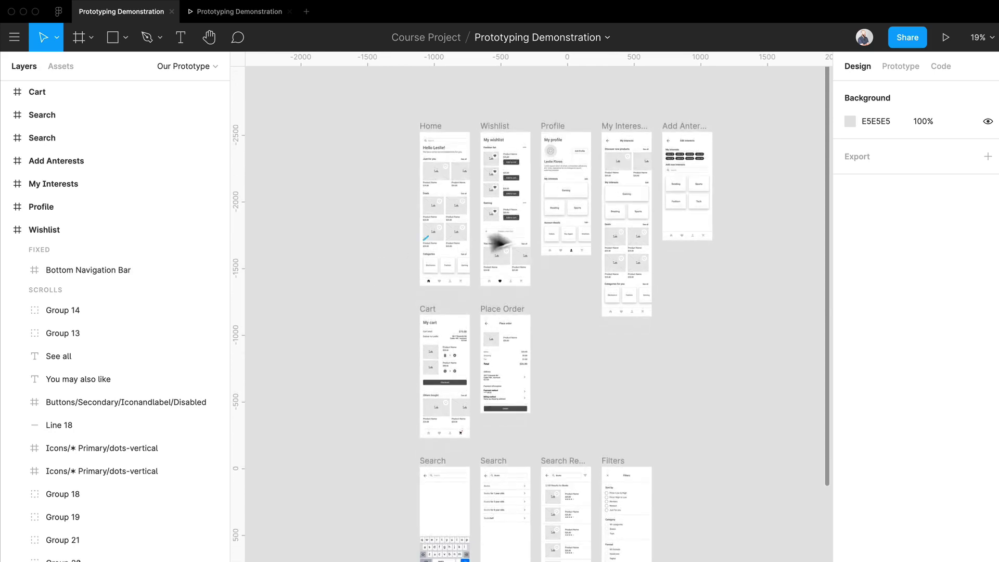
pyautogui.scroll(5, 512, 231)
pyautogui.scroll(4, 520, 229)
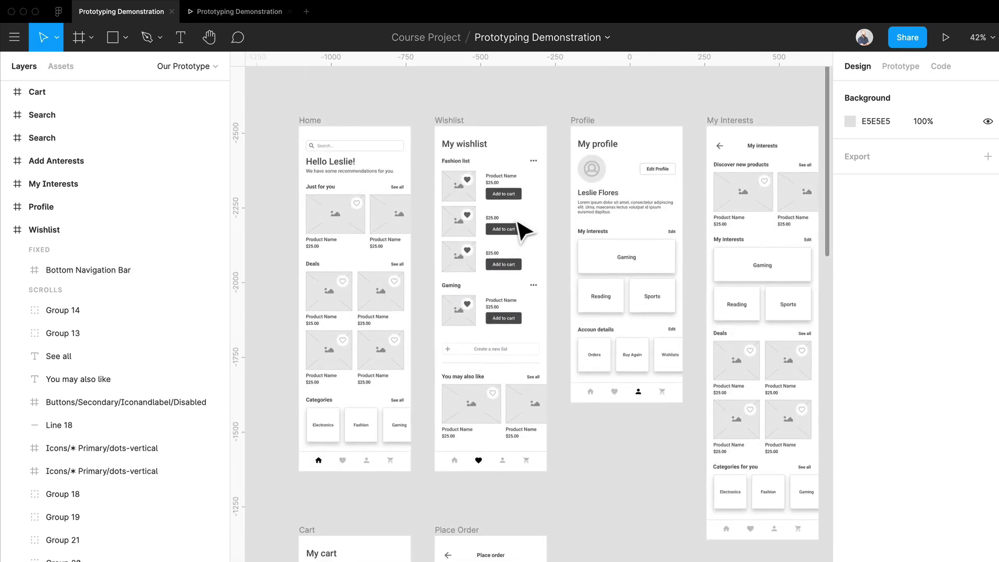
pyautogui.hscroll(2, 520, 229)
pyautogui.hscroll(1, 518, 219)
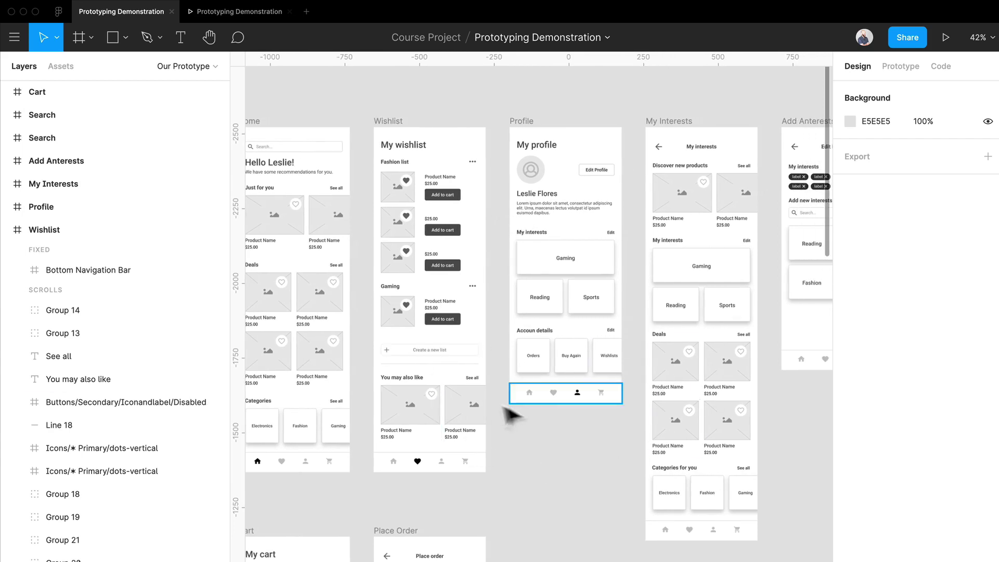
pyautogui.scroll(-2, 492, 402)
pyautogui.click(468, 399)
pyautogui.press('Escape')
pyautogui.scroll(4, 469, 404)
pyautogui.hscroll(-5, 468, 403)
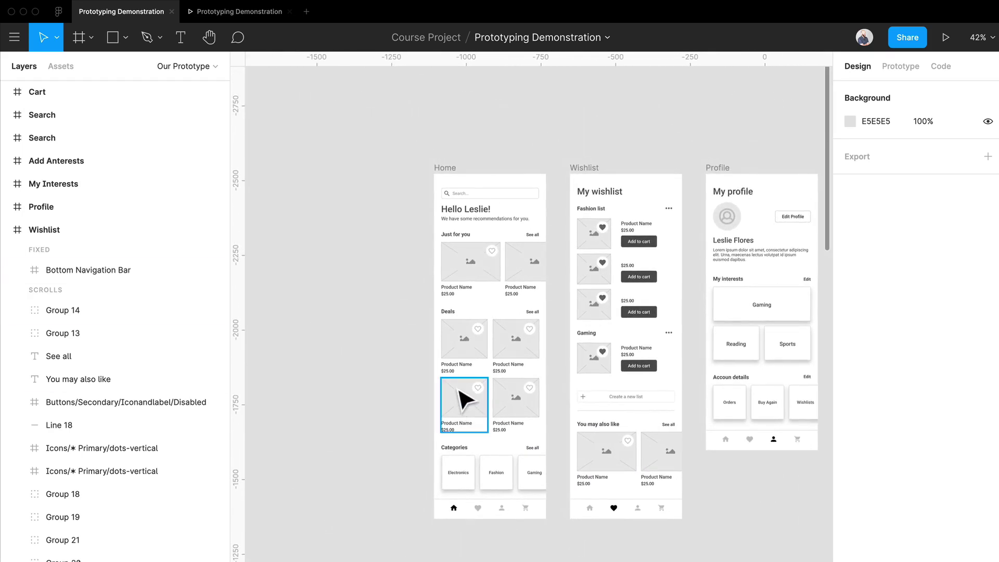
pyautogui.hscroll(1, 554, 371)
pyautogui.hscroll(2, 554, 371)
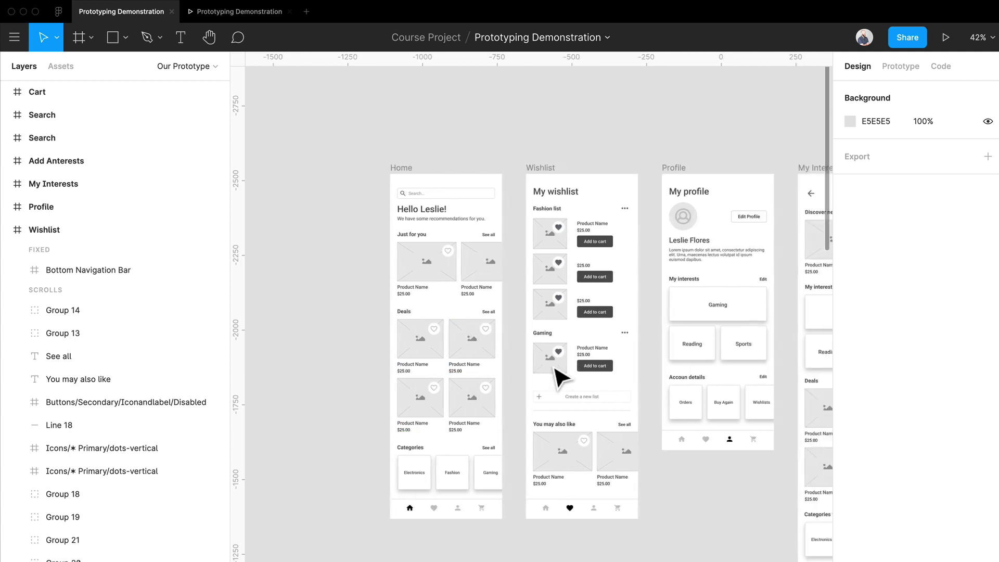
pyautogui.click(555, 371)
pyautogui.click(514, 291)
pyautogui.keyDown('ctrl'); pyautogui.scroll(-5, 390, 203); pyautogui.keyUp('ctrl')
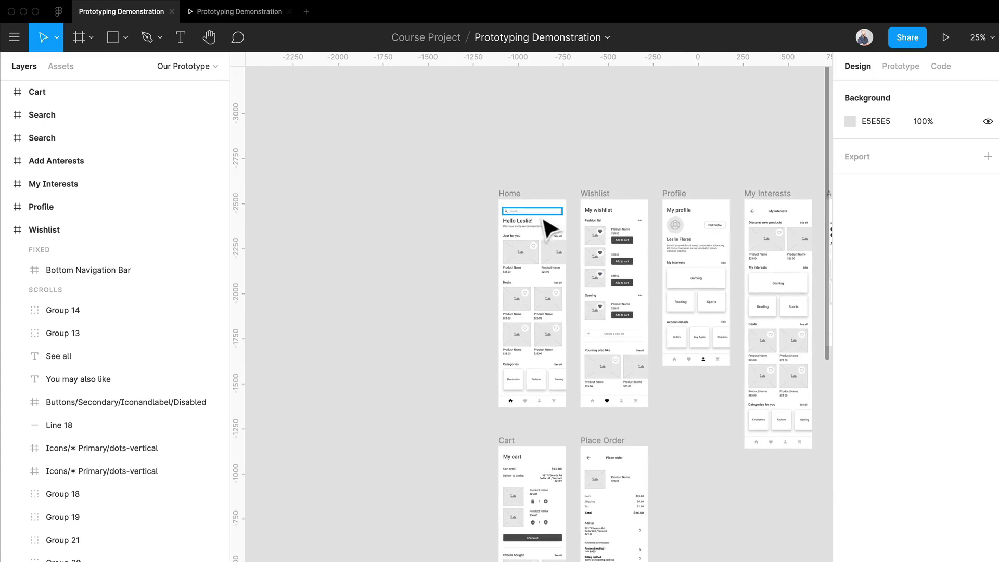
# Make tapping Home's search bar navigate to the Search screen, with no scroll overflow
pyautogui.click(536, 211)
pyautogui.keyDown('ctrl'); pyautogui.scroll(3, 526, 223); pyautogui.keyUp('ctrl')
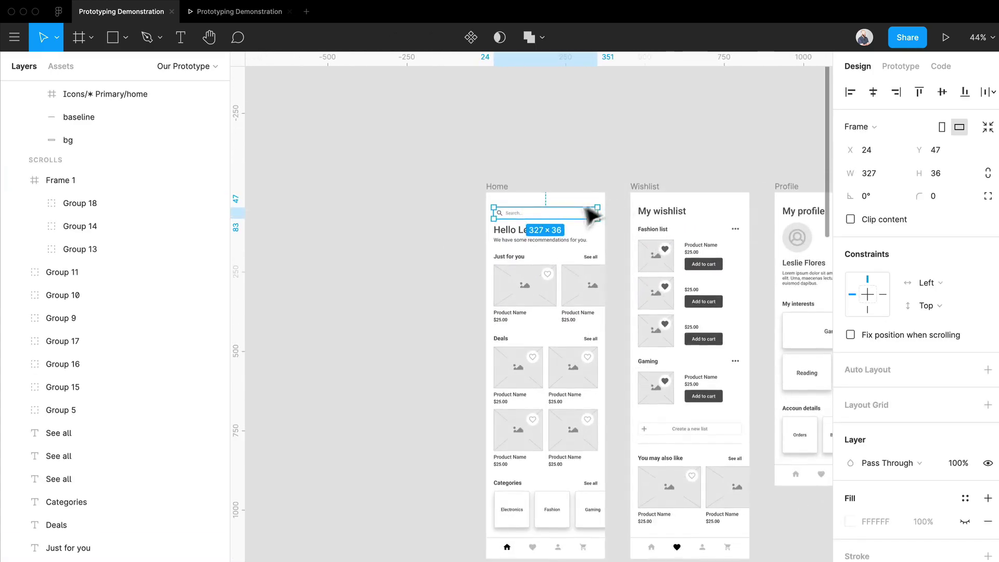
pyautogui.keyDown('ctrl'); pyautogui.scroll(5, 586, 247); pyautogui.keyUp('ctrl')
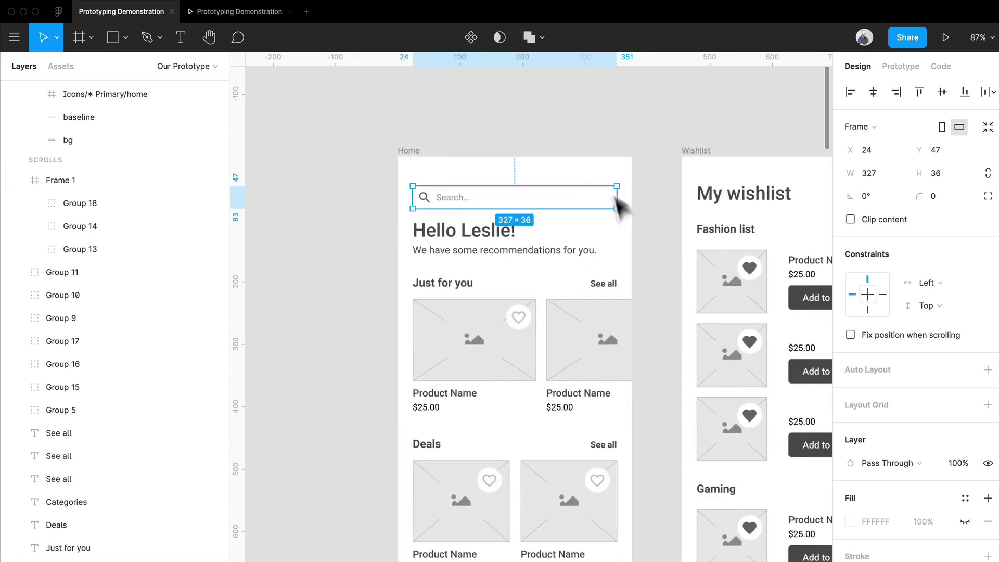
pyautogui.click(901, 67)
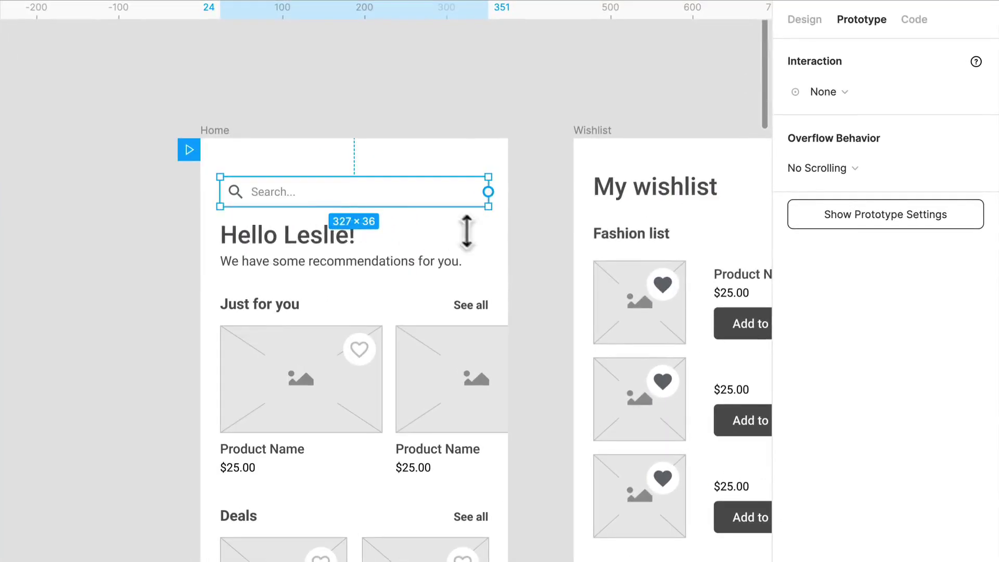
pyautogui.click(858, 102)
pyautogui.click(856, 133)
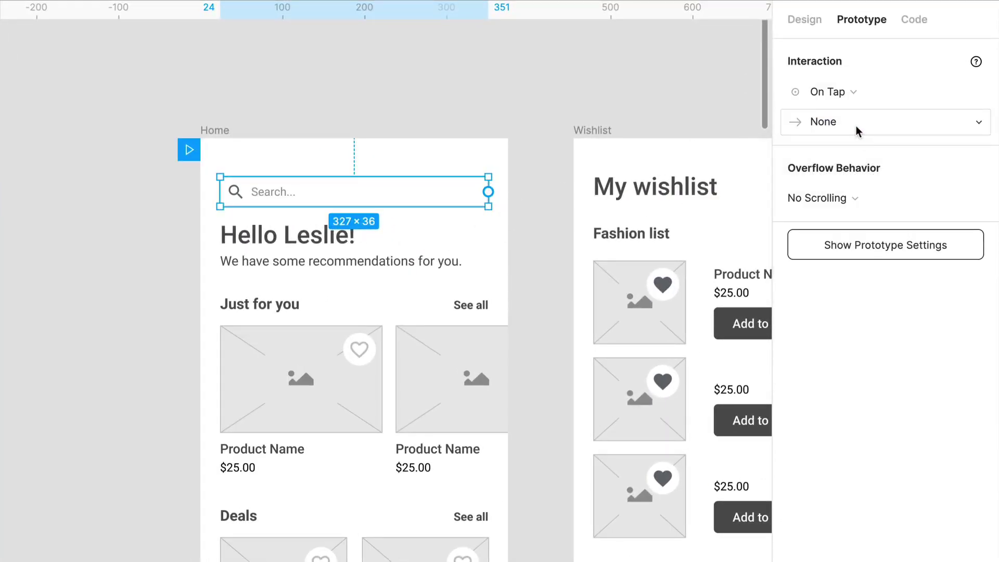
pyautogui.click(856, 127)
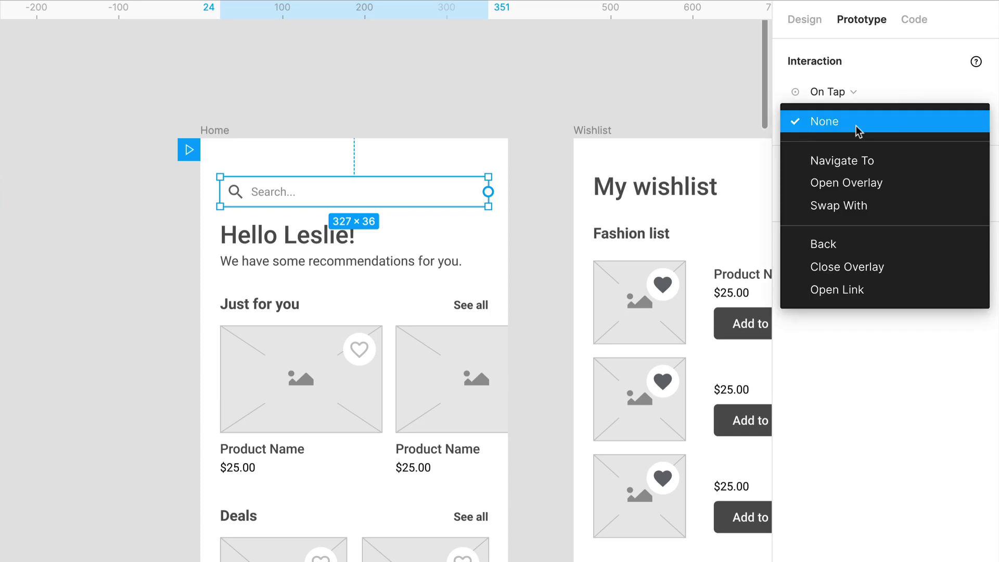
pyautogui.click(853, 162)
pyautogui.click(845, 205)
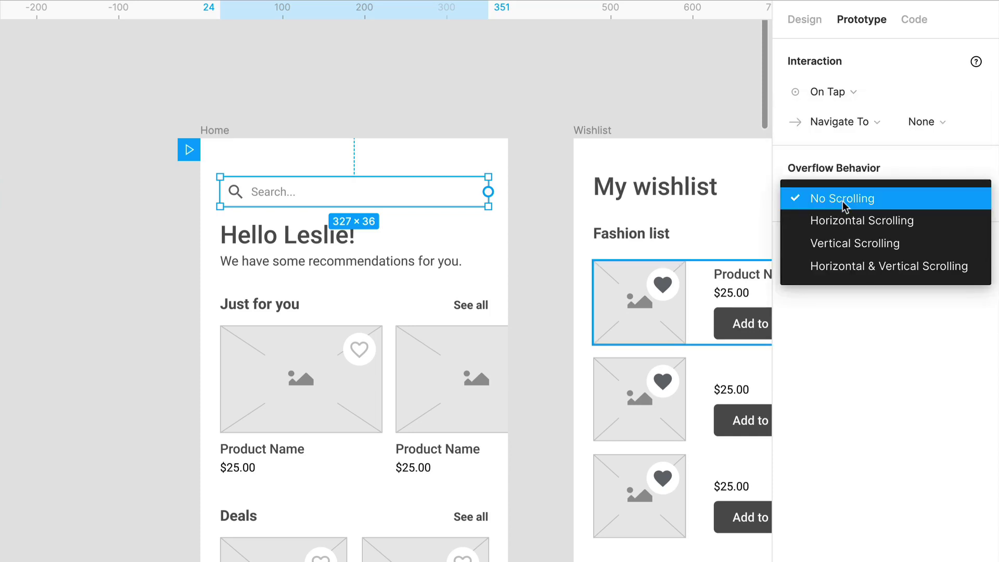
pyautogui.click(844, 200)
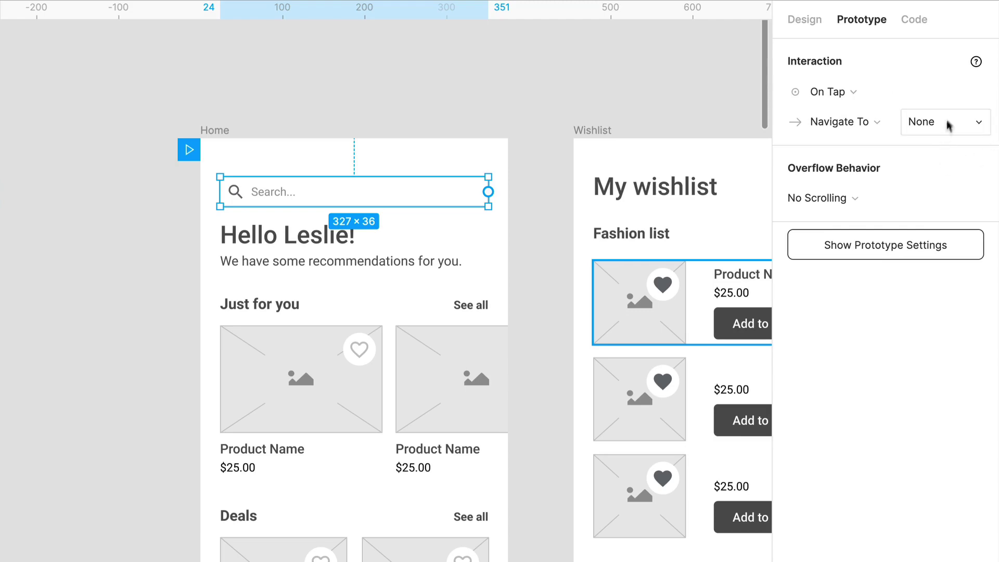
pyautogui.click(940, 134)
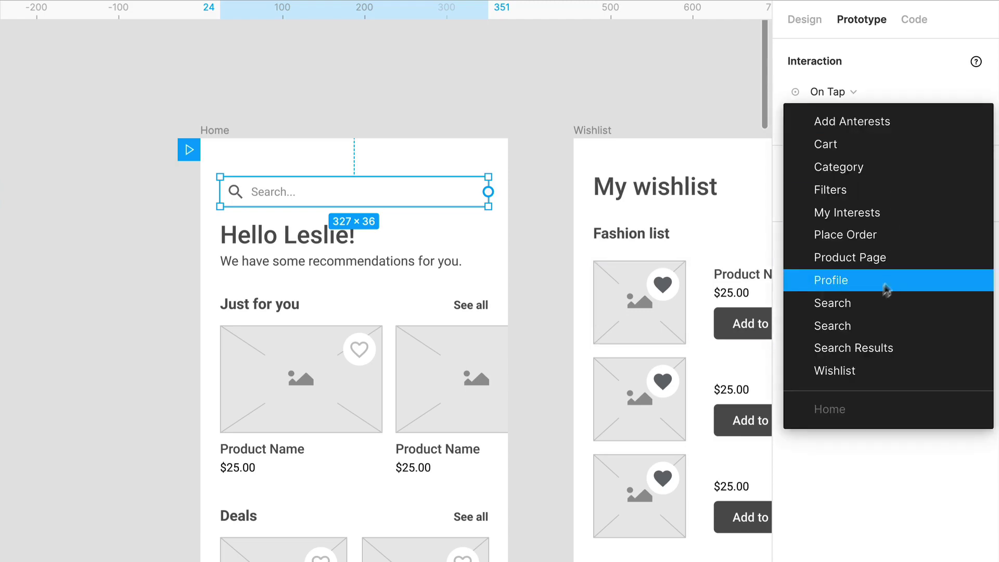
pyautogui.click(881, 302)
pyautogui.scroll(-15, 515, 324)
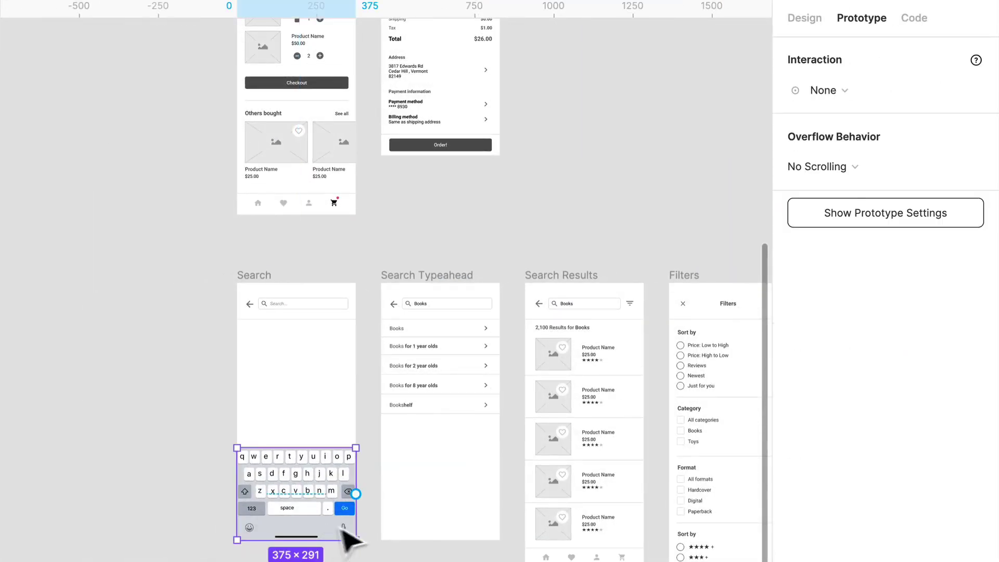
# Move the keyboard component out of the Search screen to its left
pyautogui.moveTo(283, 538); pyautogui.dragTo(210, 515)
pyautogui.click(182, 405)
pyautogui.scroll(2, 178, 401)
pyautogui.scroll(2, 203, 417)
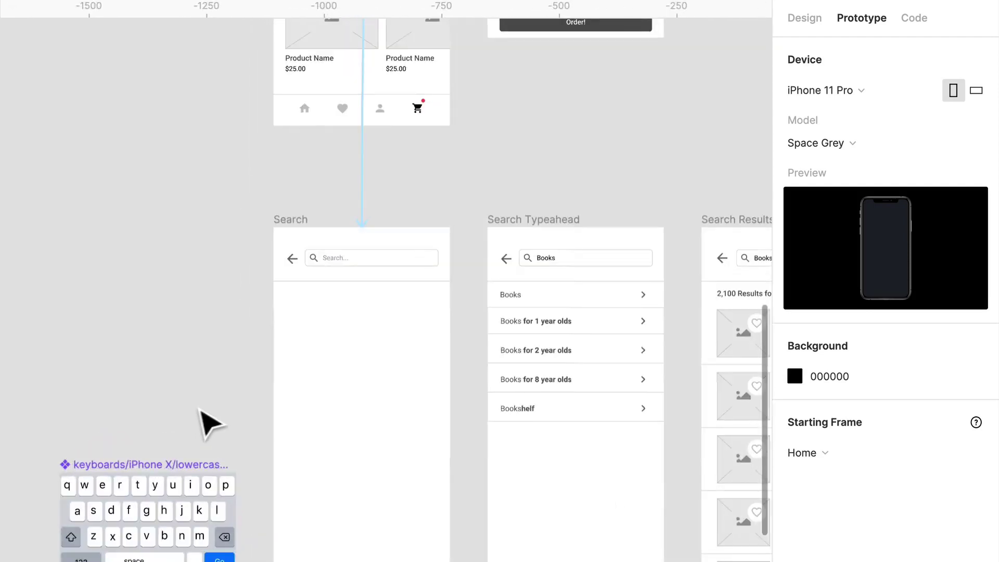
pyautogui.hscroll(-3, 234, 412)
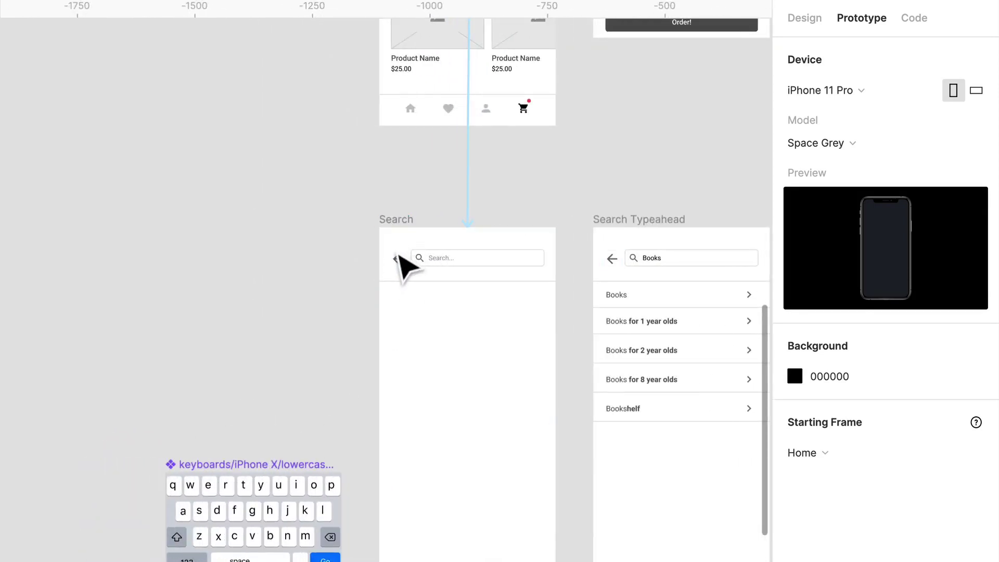
# Give the Search screen's back arrow an On Tap link that navigates to Home
pyautogui.click(409, 262)
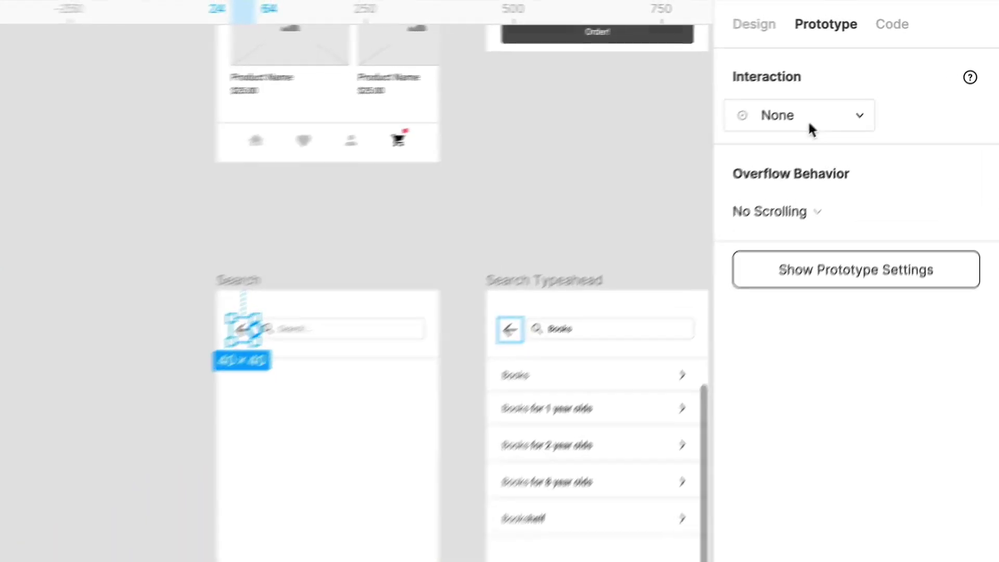
pyautogui.click(808, 123)
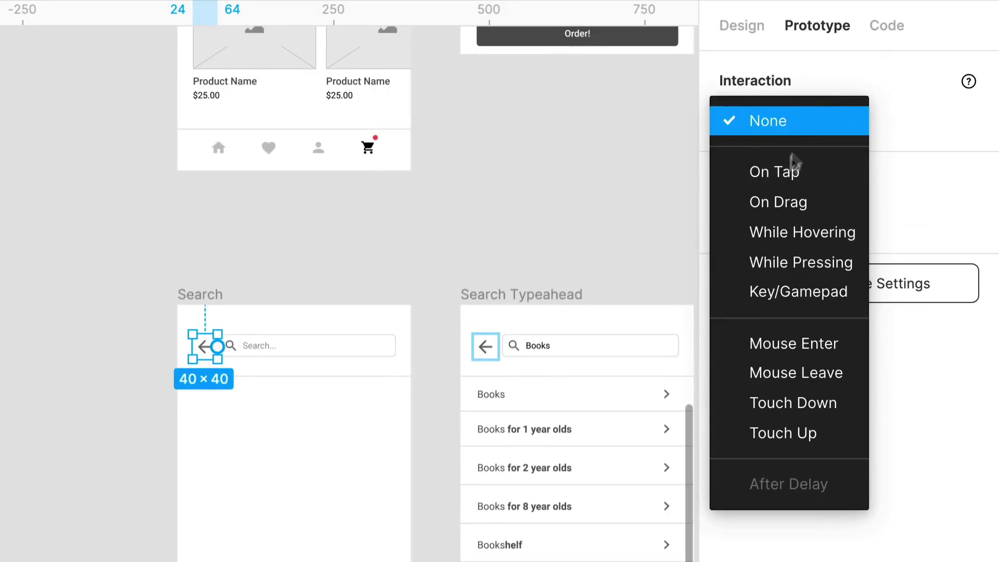
pyautogui.click(796, 160)
pyautogui.click(789, 154)
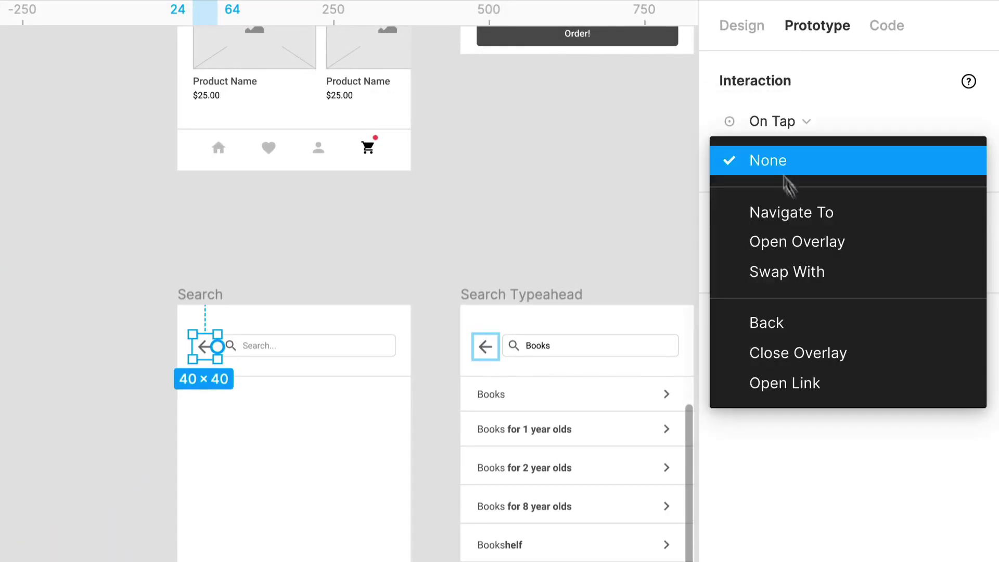
pyautogui.click(792, 212)
pyautogui.click(921, 159)
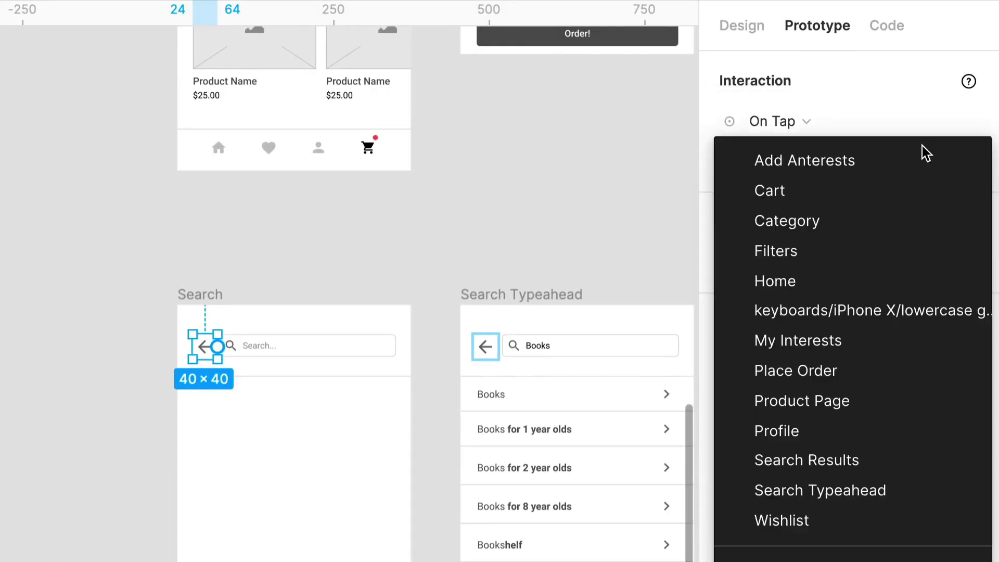
pyautogui.click(807, 284)
pyautogui.click(138, 365)
pyautogui.scroll(3, 139, 369)
pyautogui.hscroll(3, 130, 359)
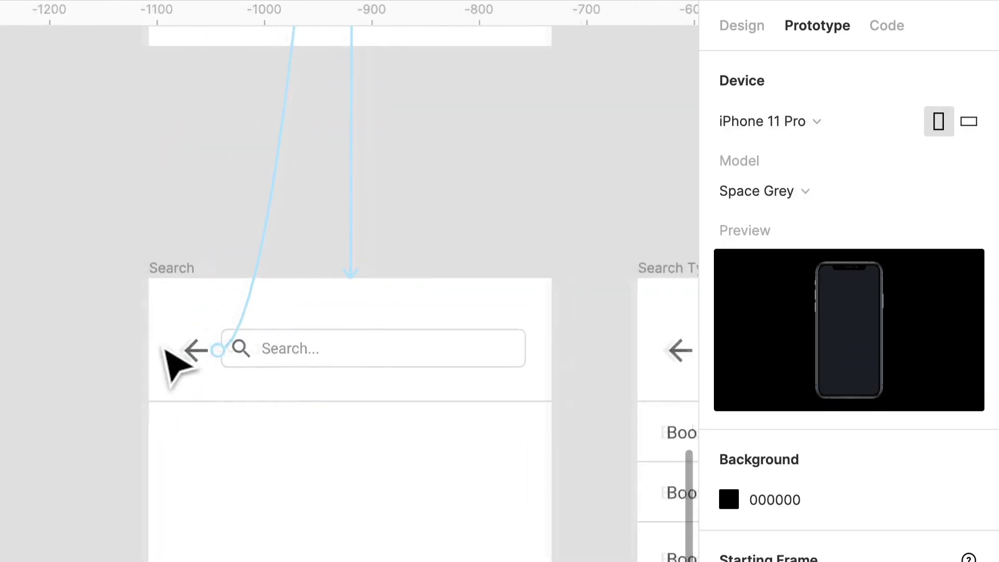
pyautogui.scroll(-3, 282, 371)
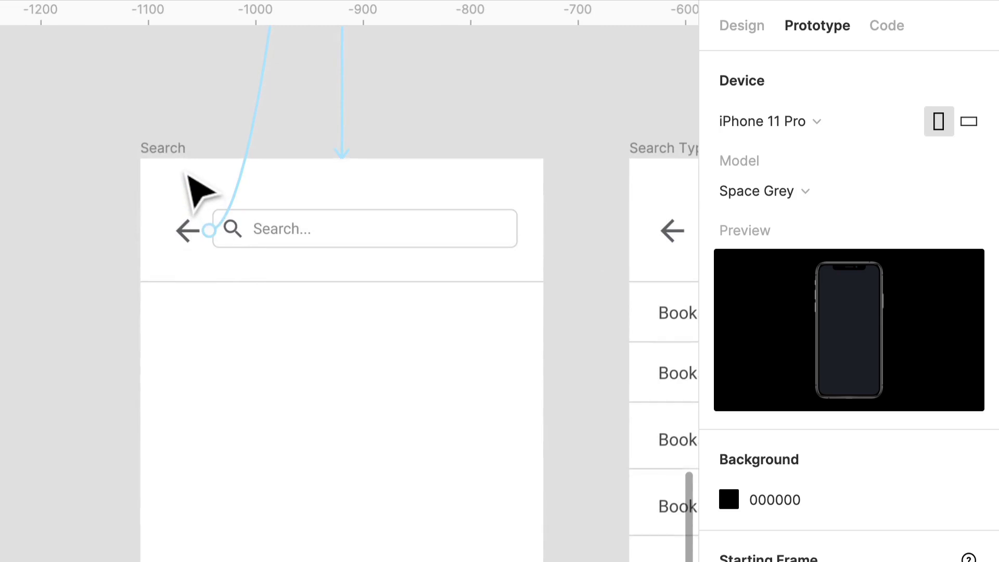
# Set Search's After Delay 800ms action to open the lowercase keyboard overlay at Bottom Center
pyautogui.click(203, 182)
pyautogui.click(796, 125)
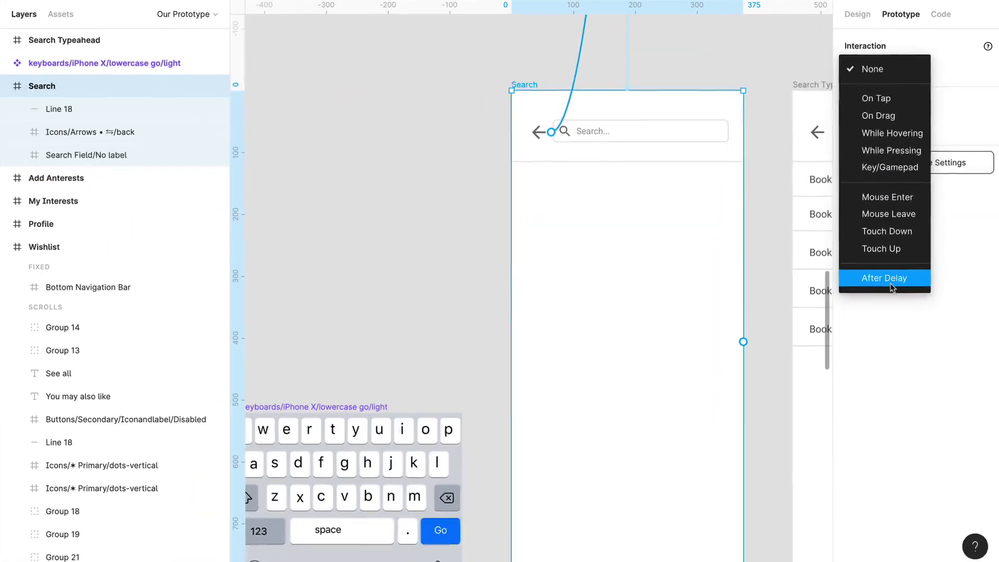
pyautogui.click(820, 442)
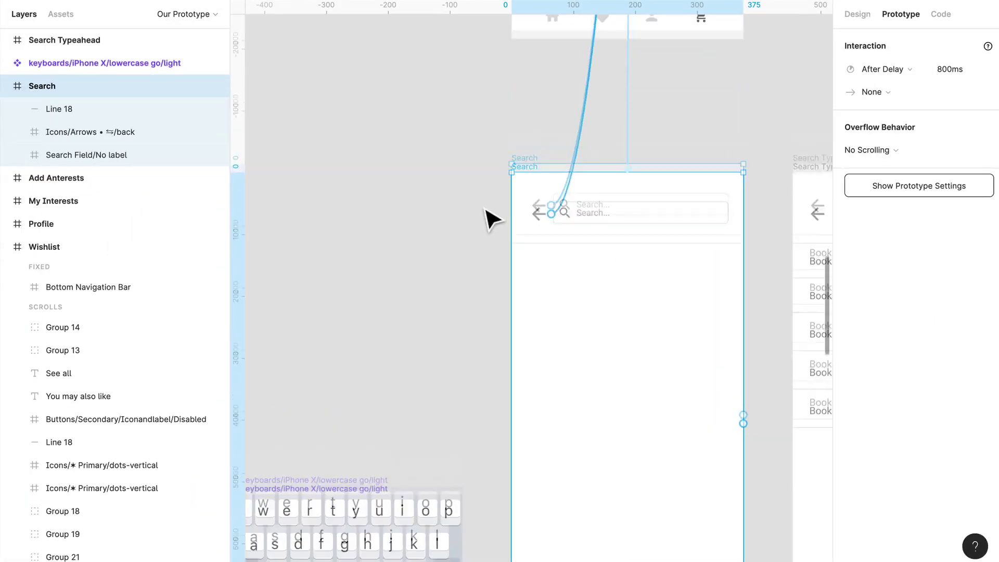
pyautogui.scroll(1, 490, 219)
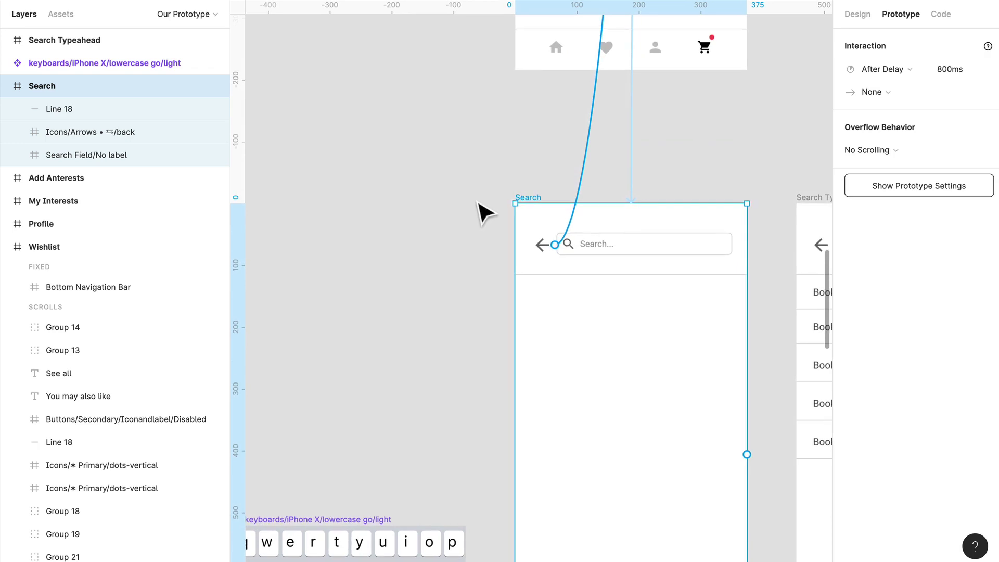
pyautogui.scroll(-3, 486, 212)
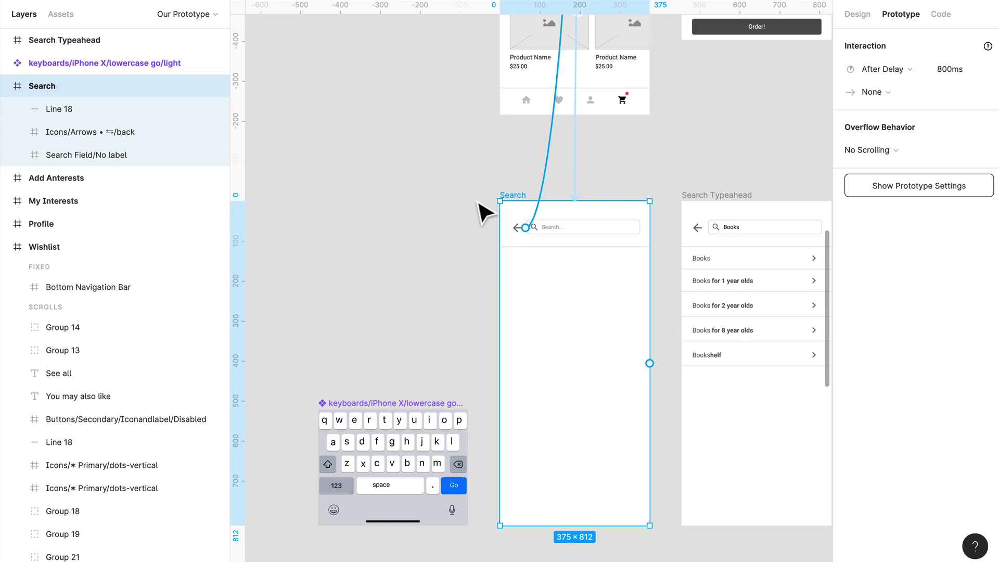
pyautogui.scroll(3, 485, 212)
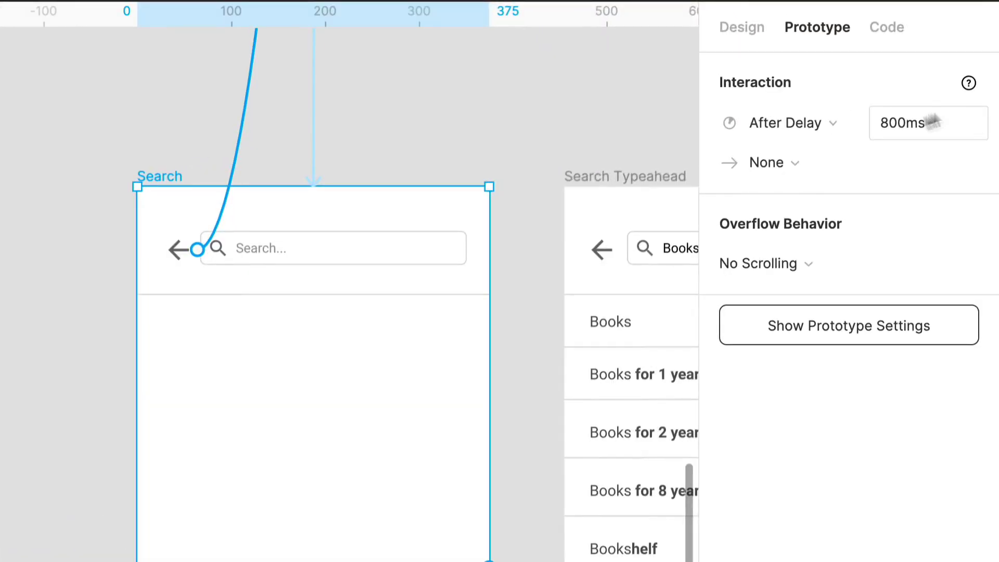
pyautogui.click(826, 165)
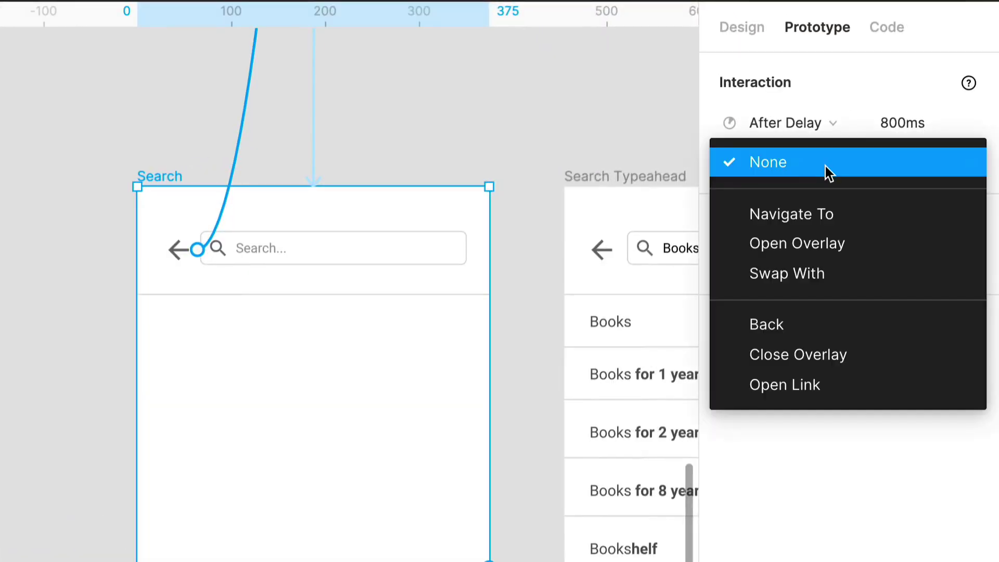
pyautogui.click(832, 245)
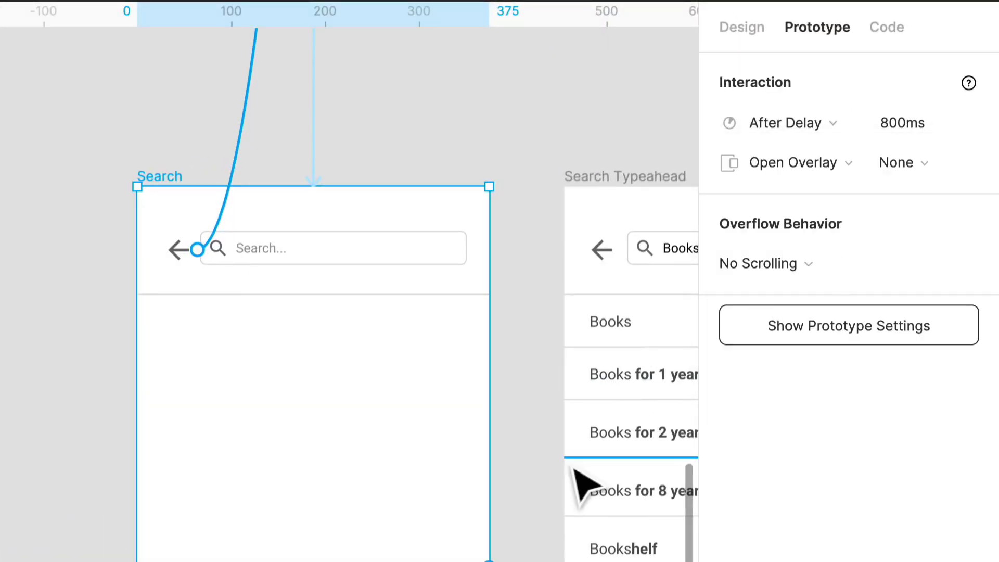
pyautogui.click(885, 165)
pyautogui.click(869, 307)
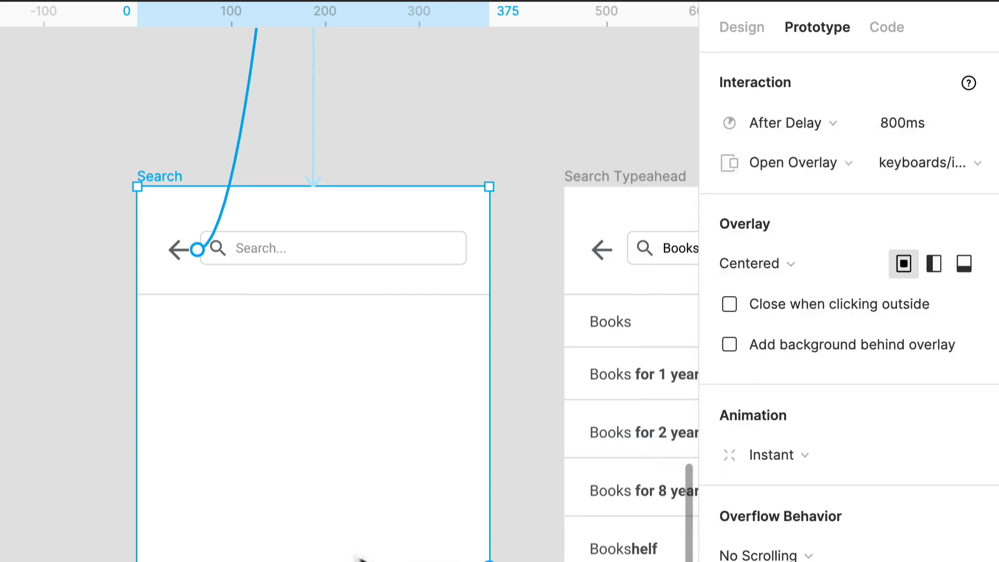
pyautogui.click(962, 271)
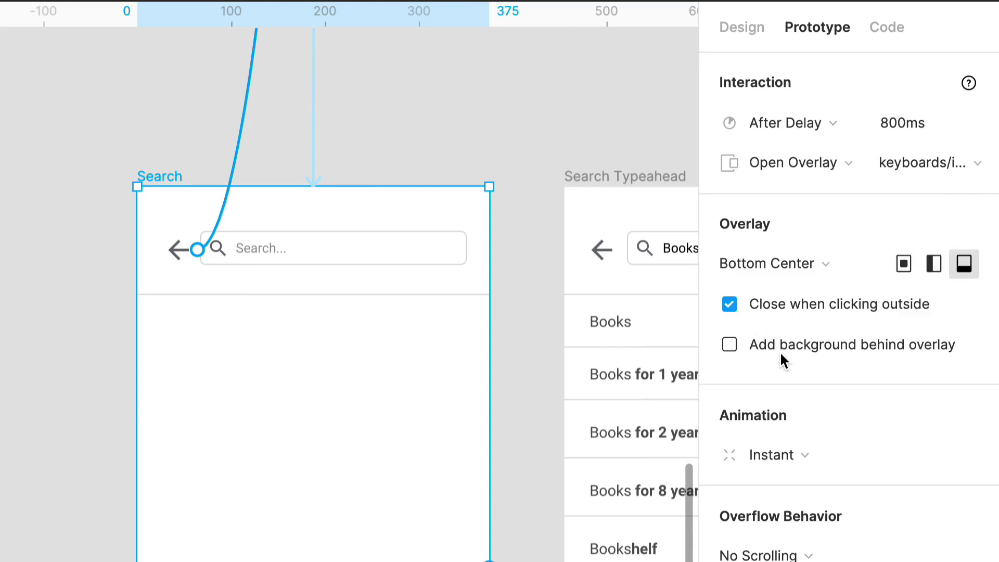
# Animate the keyboard overlay with Move In upward, Ease Out over 300ms
pyautogui.click(795, 469)
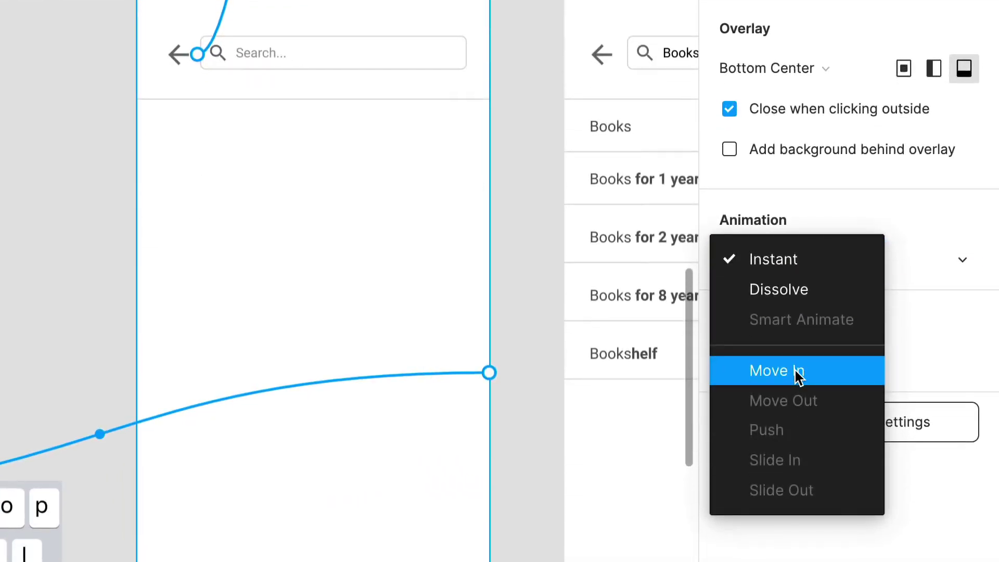
pyautogui.click(796, 553)
pyautogui.click(967, 260)
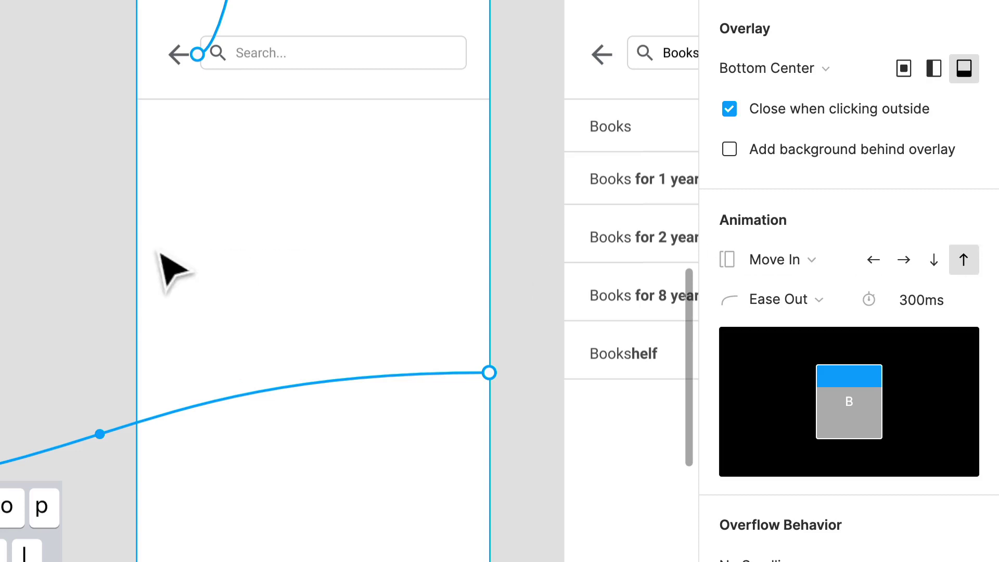
pyautogui.click(8, 223)
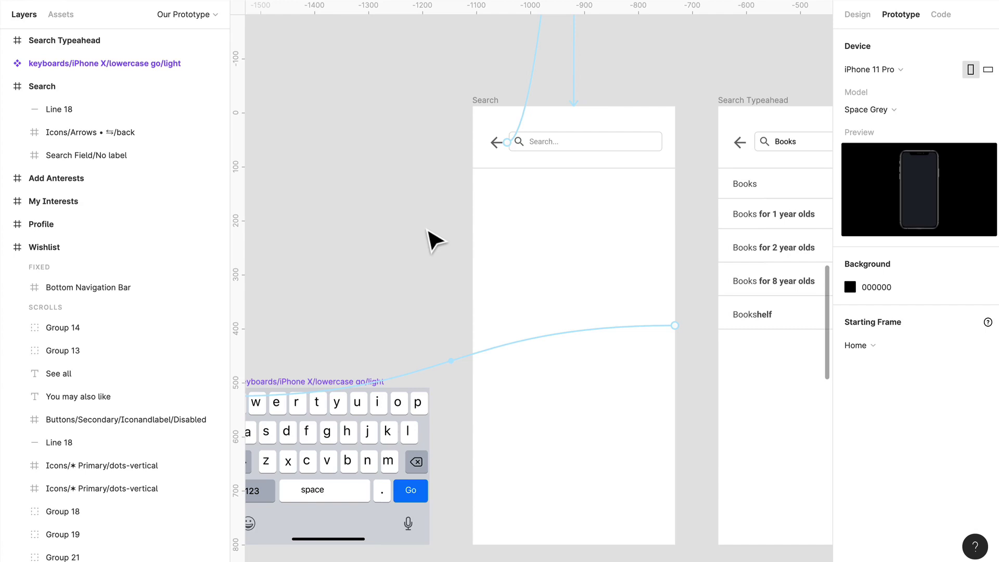
# Select the keyboard component and check its trigger options without changing them
pyautogui.hscroll(-5, 434, 241)
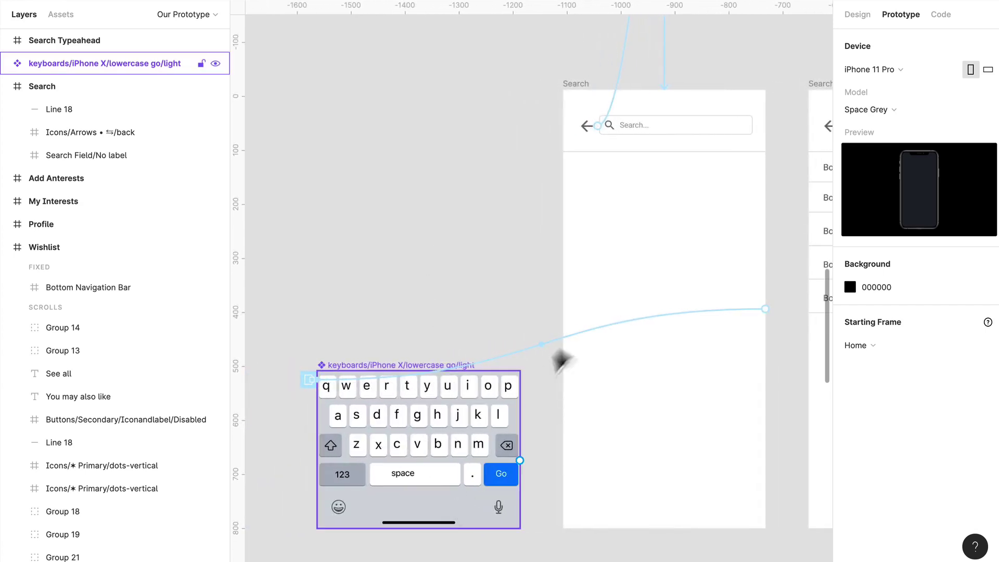
pyautogui.click(504, 429)
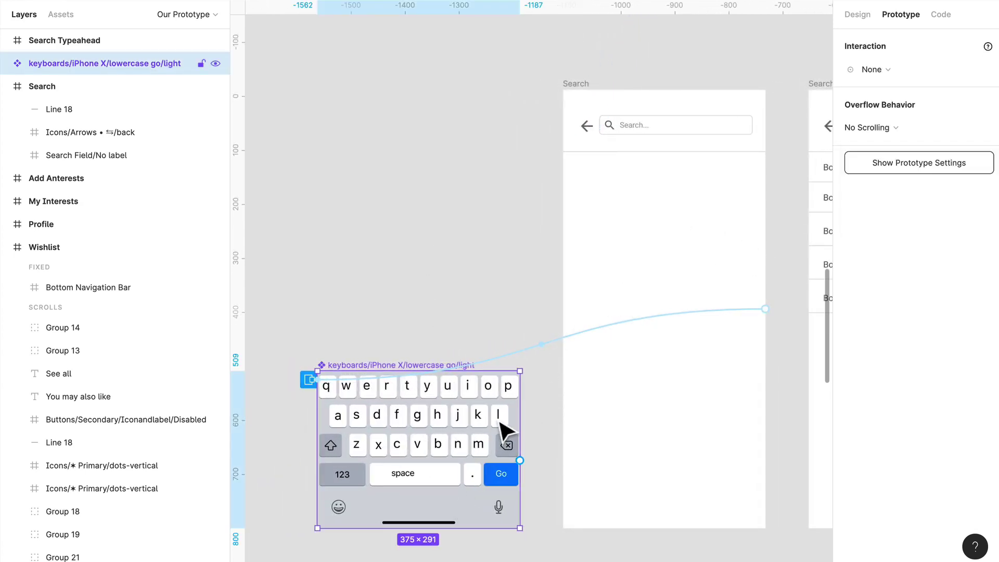
pyautogui.click(873, 71)
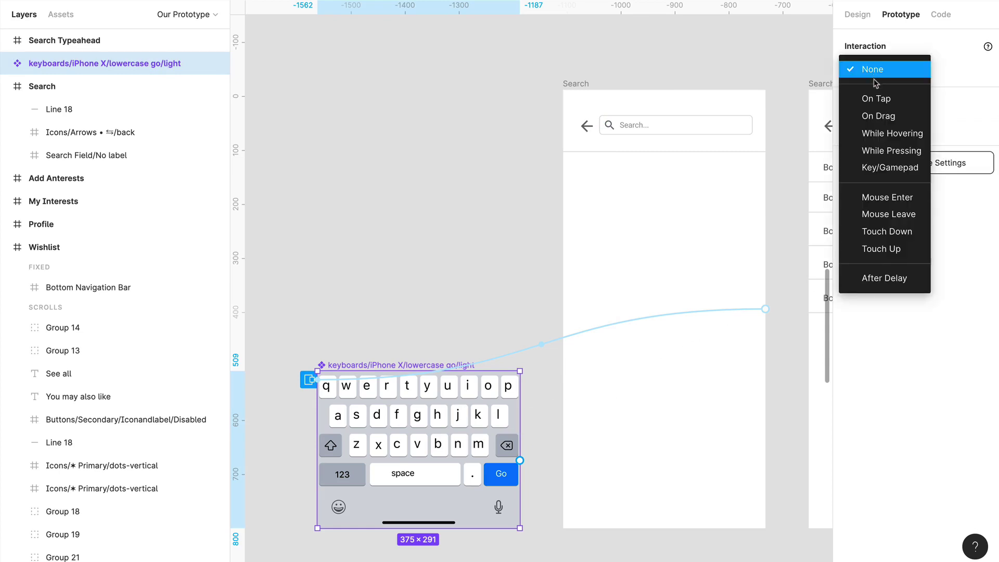
pyautogui.click(536, 240)
pyautogui.hscroll(2, 651, 137)
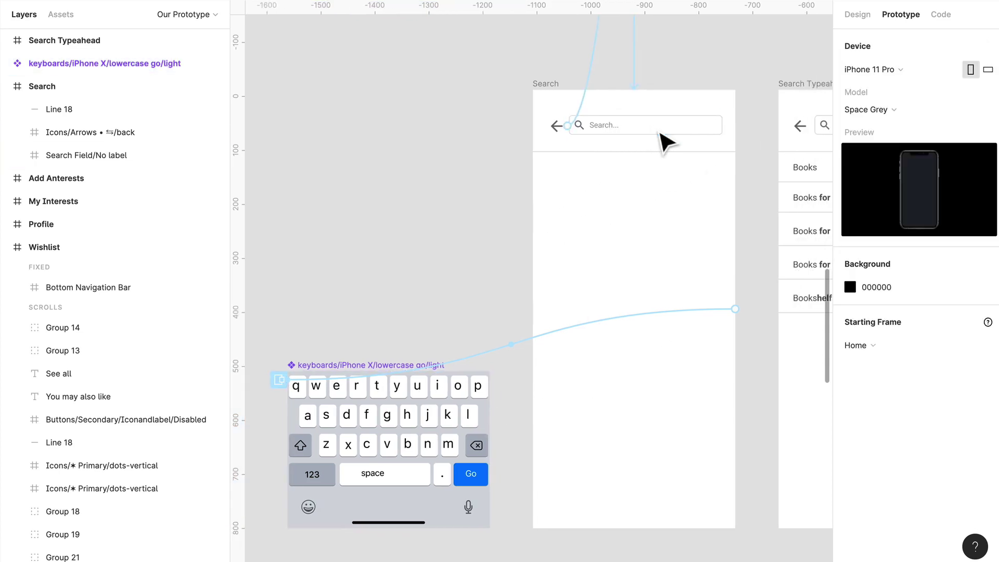
# Link the Search screen's search field to open the keyboard overlay with a Move In animation
pyautogui.click(661, 134)
pyautogui.moveTo(699, 128); pyautogui.dragTo(457, 437)
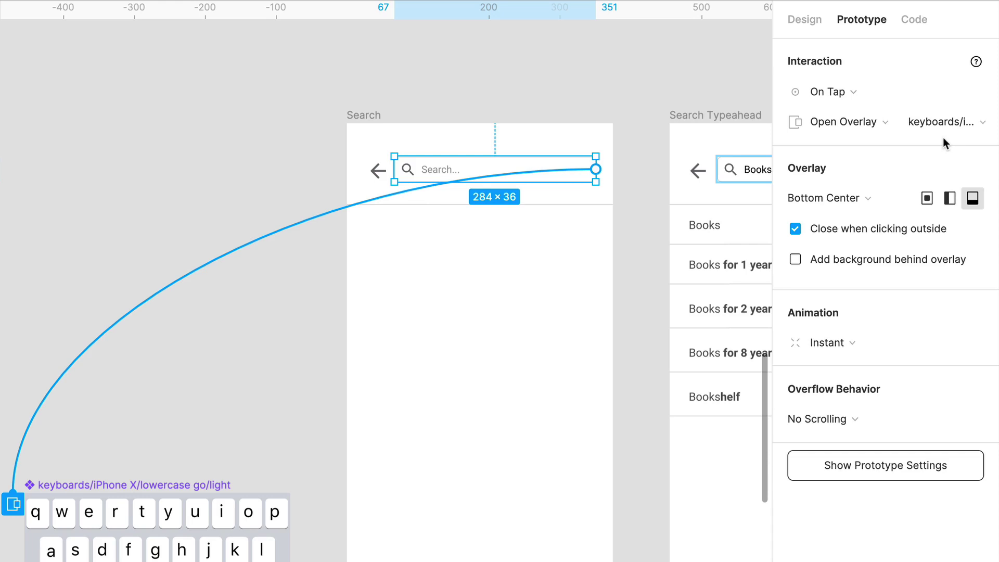
pyautogui.click(833, 354)
pyautogui.click(857, 429)
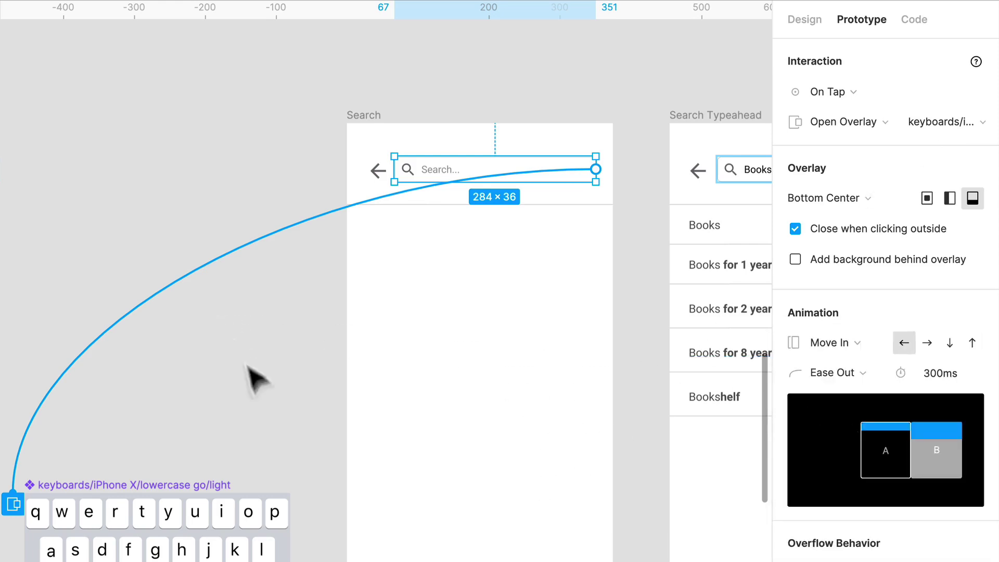
pyautogui.click(259, 382)
# Select the keyboard component again
pyautogui.click(250, 502)
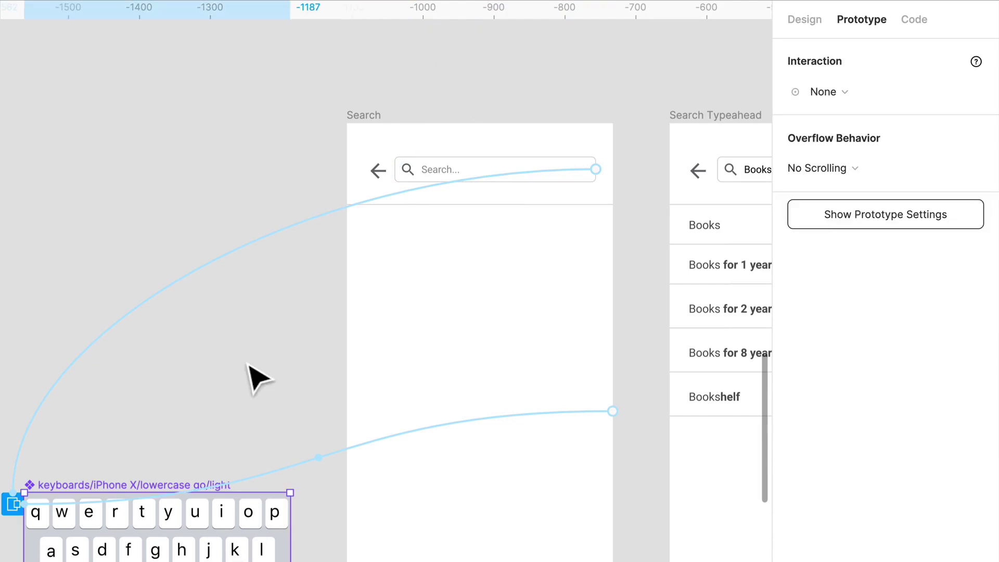
pyautogui.click(258, 382)
pyautogui.hscroll(3, 260, 375)
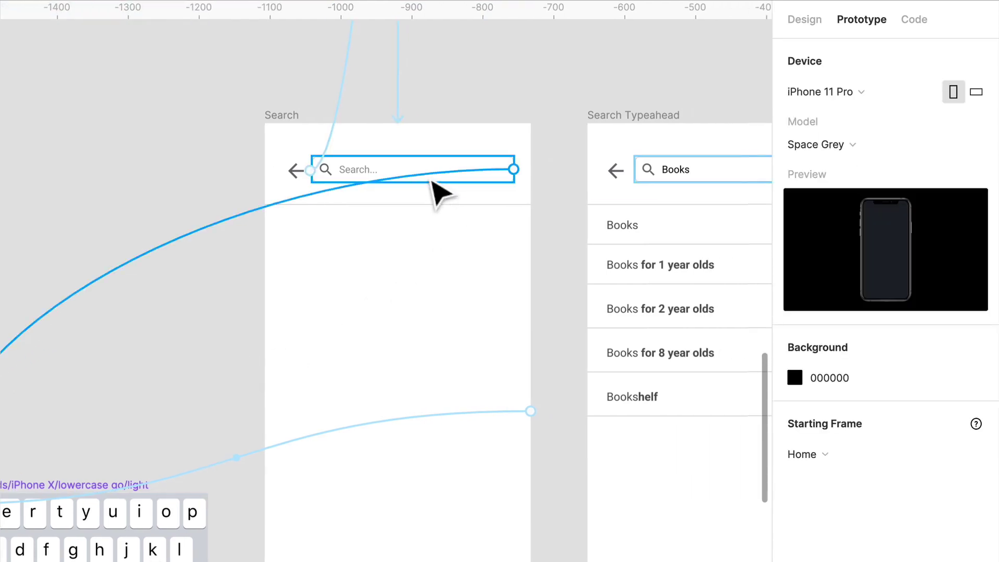
pyautogui.hscroll(-3, 315, 465)
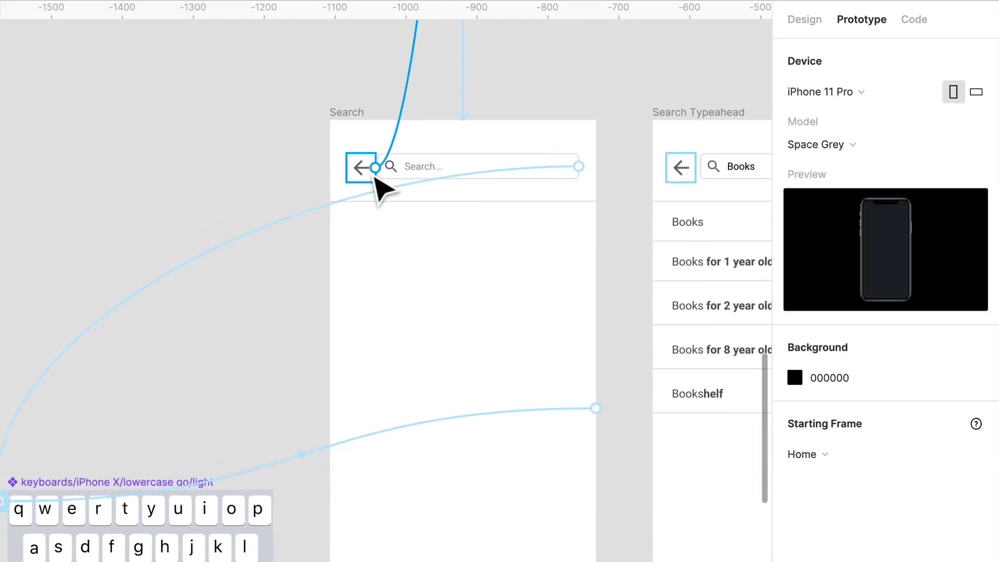
pyautogui.click(257, 536)
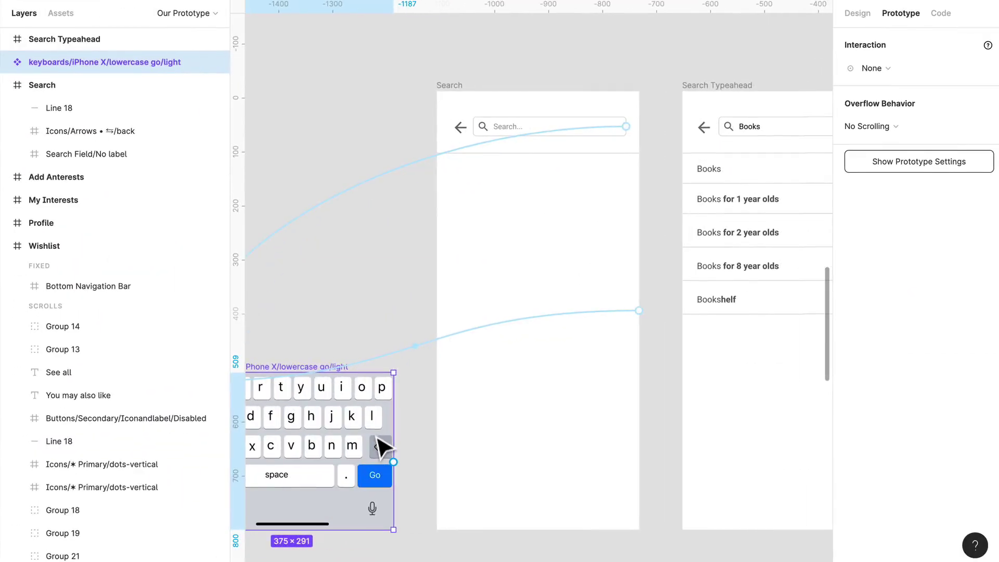
# Link the keyboard's tap to the Search Typeahead screen with an Instant transition
pyautogui.moveTo(394, 462); pyautogui.dragTo(734, 404)
pyautogui.hscroll(2, 571, 379)
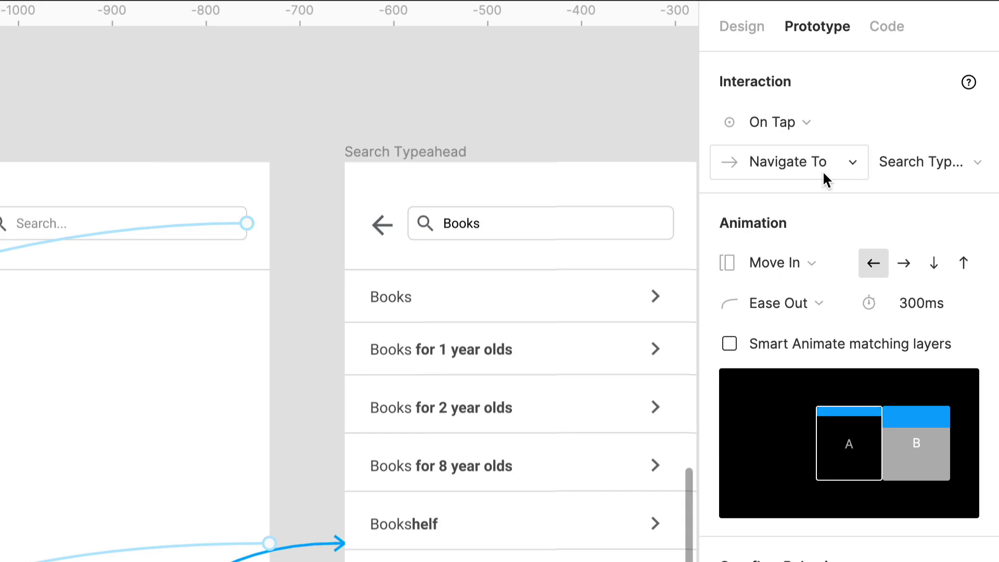
pyautogui.click(791, 264)
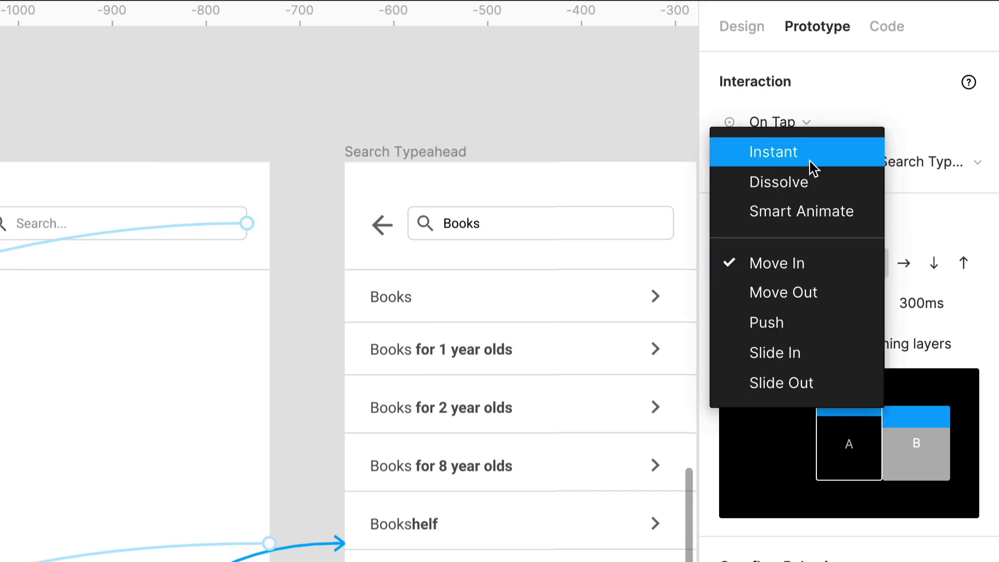
pyautogui.click(810, 162)
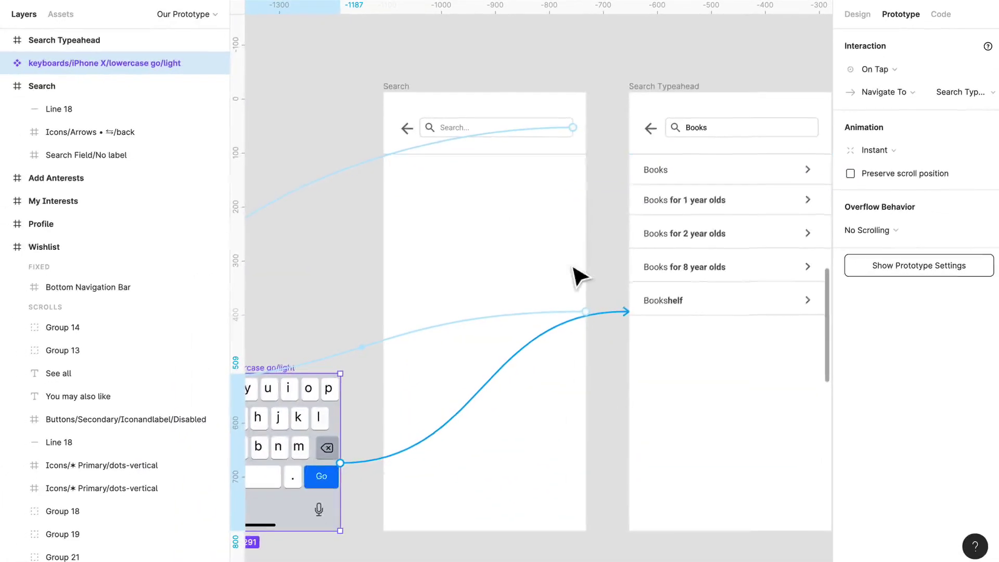
pyautogui.hscroll(2, 574, 268)
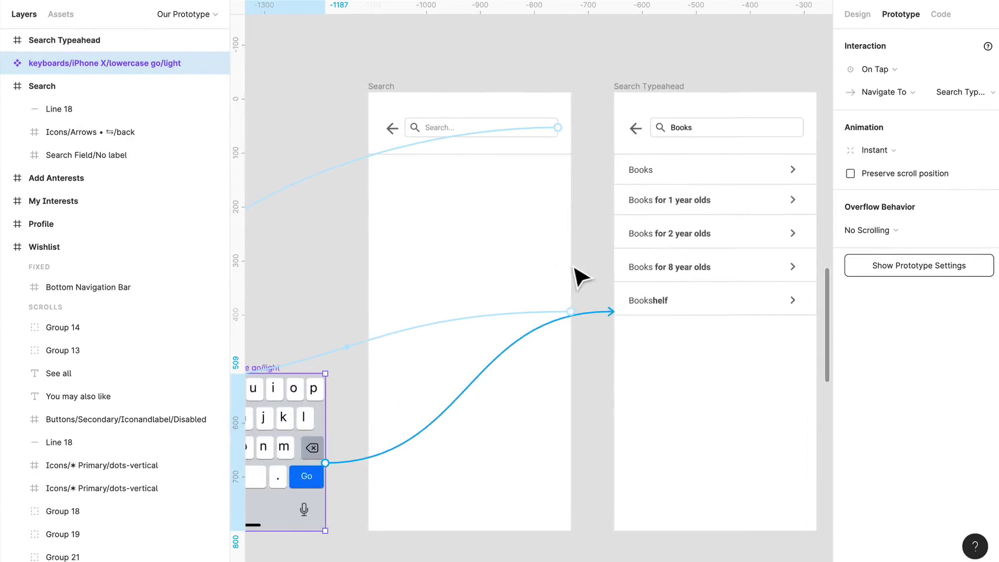
pyautogui.hscroll(2, 578, 276)
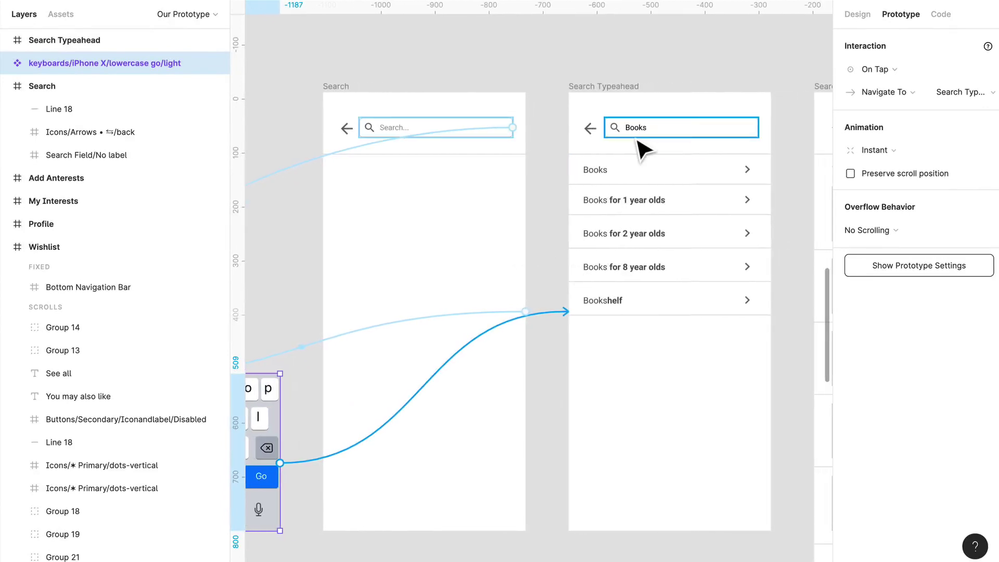
pyautogui.hscroll(3, 650, 224)
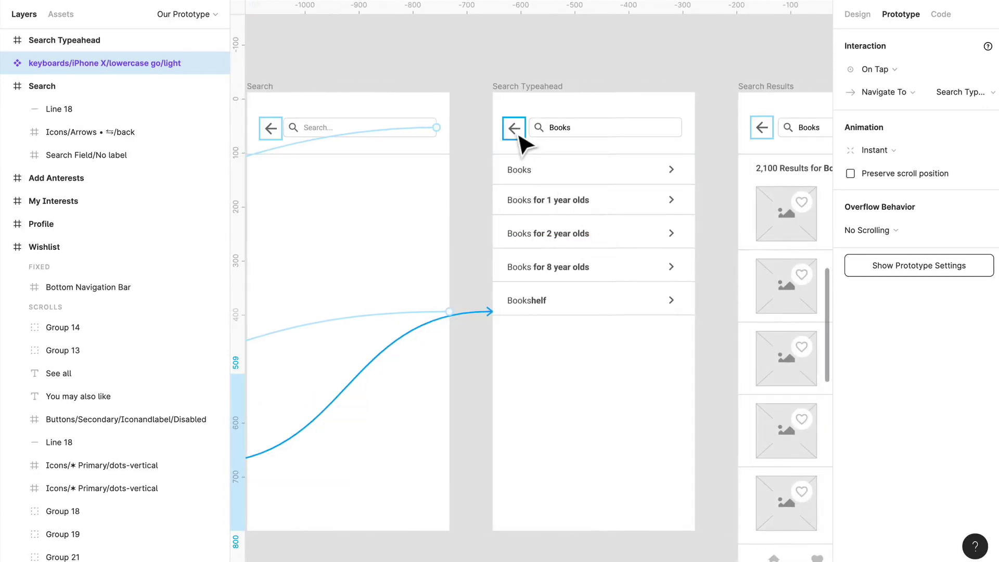
# Give Search Typeahead's back arrow an On Tap link navigating to Home
pyautogui.click(523, 135)
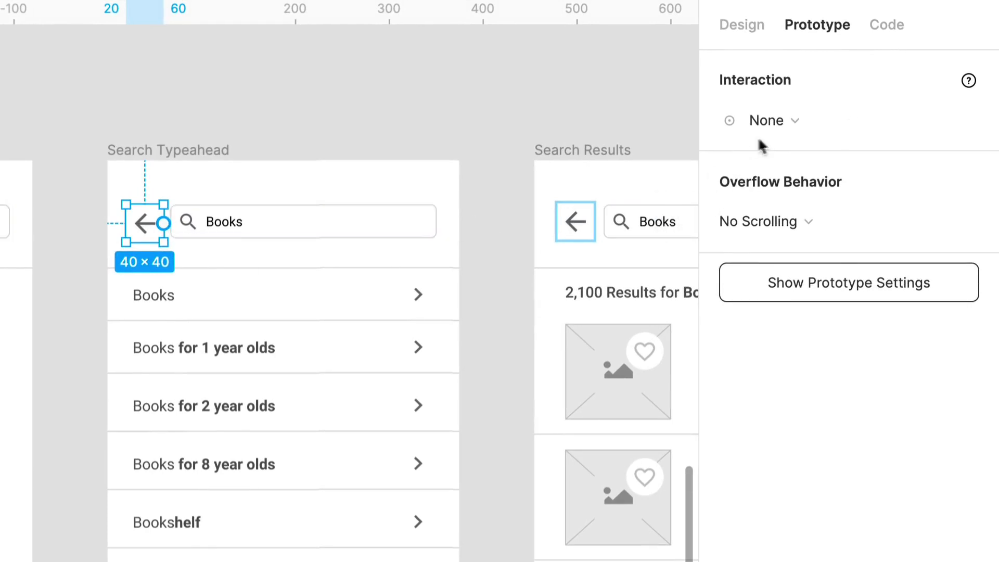
pyautogui.click(784, 120)
pyautogui.click(775, 170)
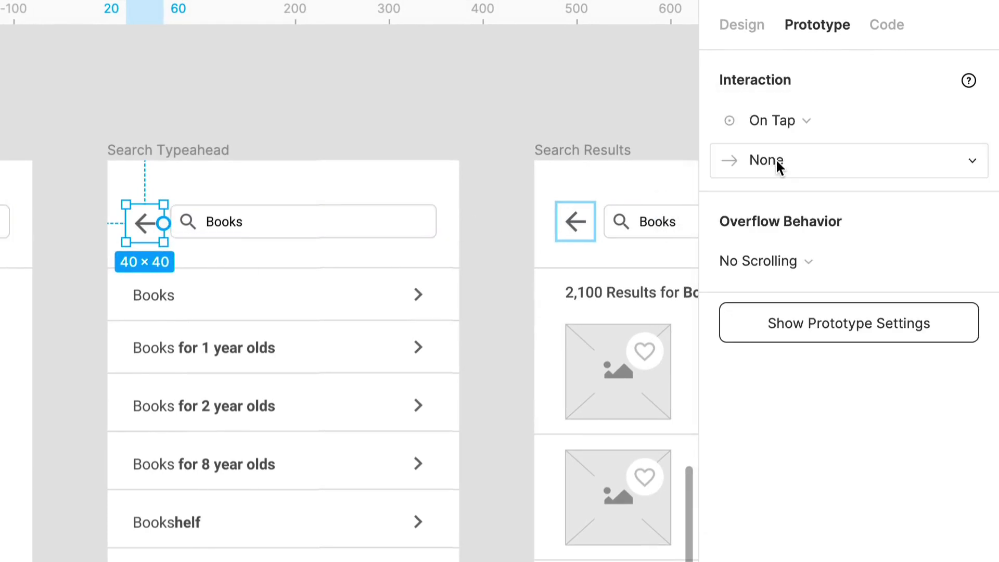
pyautogui.click(776, 158)
pyautogui.click(787, 208)
pyautogui.click(914, 159)
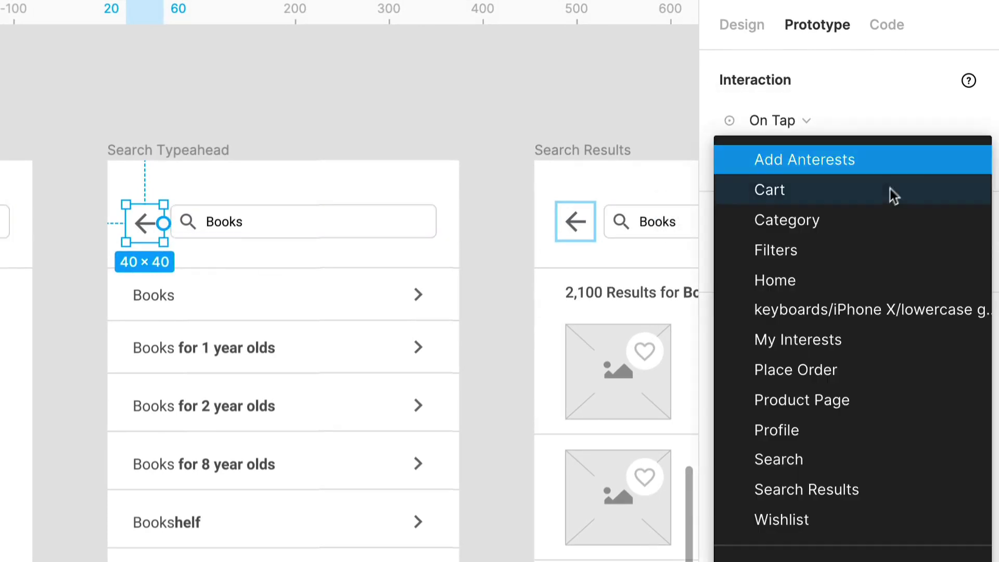
pyautogui.click(792, 279)
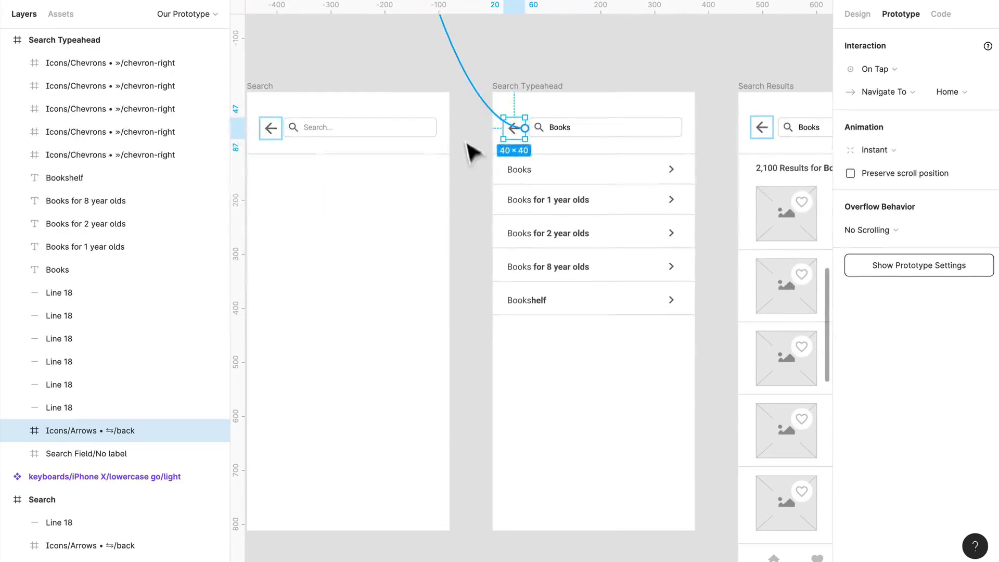
pyautogui.click(90, 290)
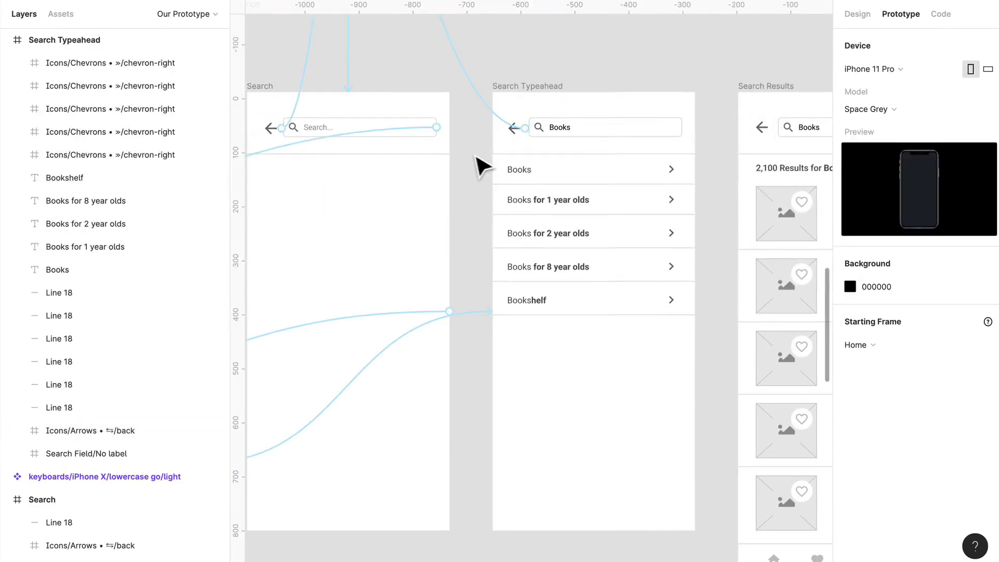
pyautogui.scroll(2, 106, 286)
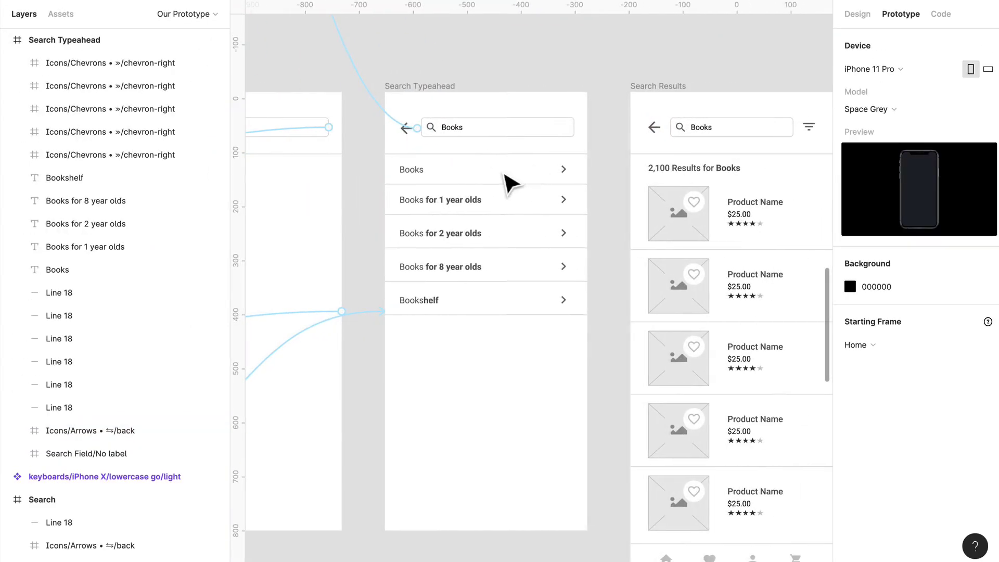
pyautogui.click(422, 174)
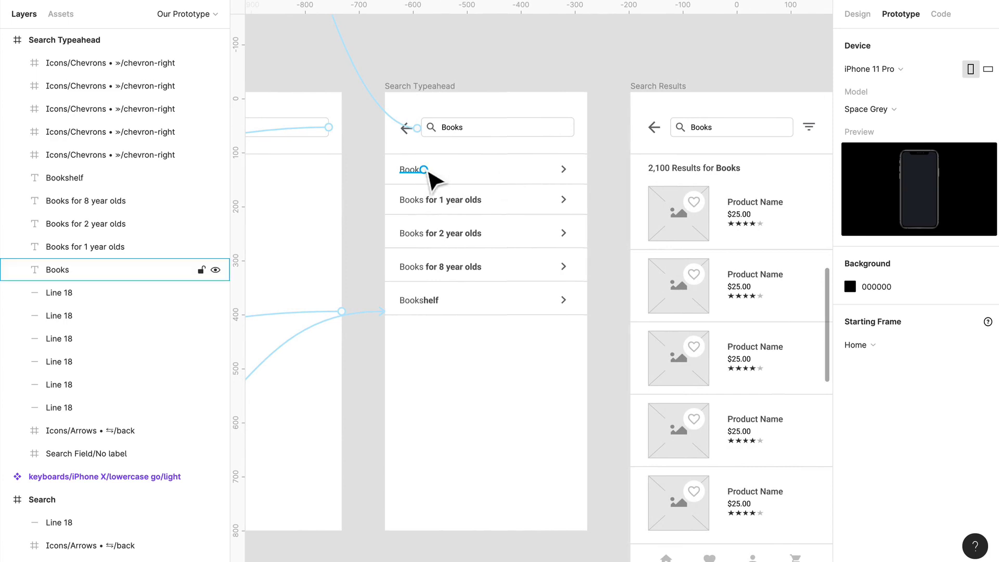
# Frame the Books text and chevron as 'Selection' and link it to Search Results
pyautogui.keyDown('shift'); pyautogui.click(571, 180); pyautogui.keyUp('shift')
pyautogui.press('alt+super+g')
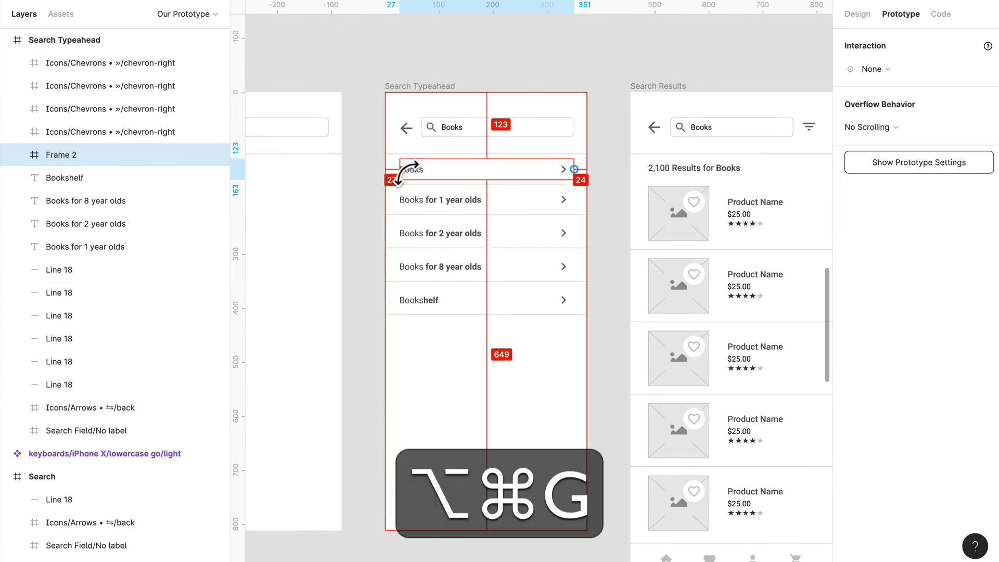
pyautogui.press('alt+super+r')
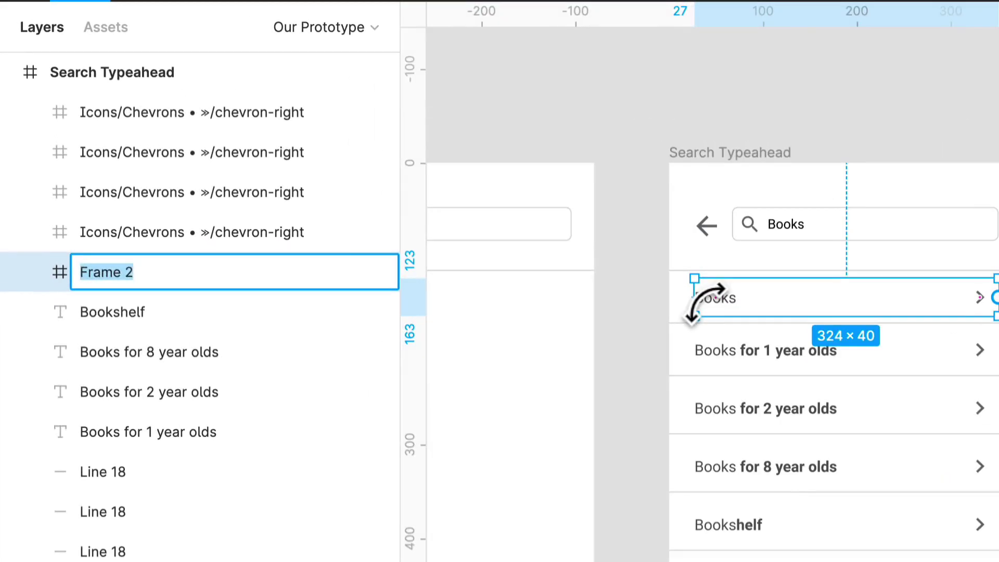
pyautogui.write('Selection')
pyautogui.press('Return')
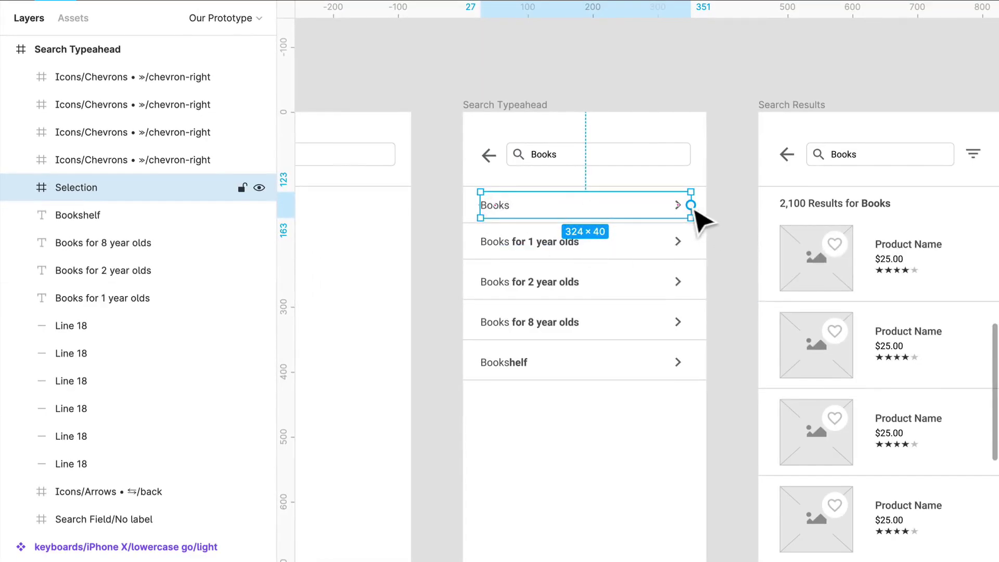
pyautogui.moveTo(696, 211); pyautogui.dragTo(771, 232)
pyautogui.hscroll(2, 772, 232)
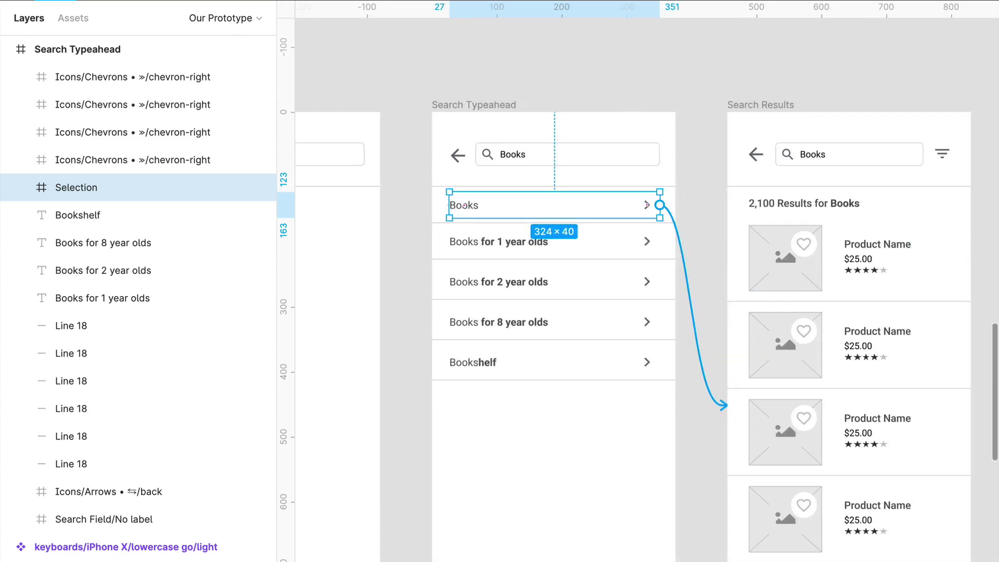
# Give Search Results' back arrow an On Tap link navigating to the Filters screen
pyautogui.click(757, 155)
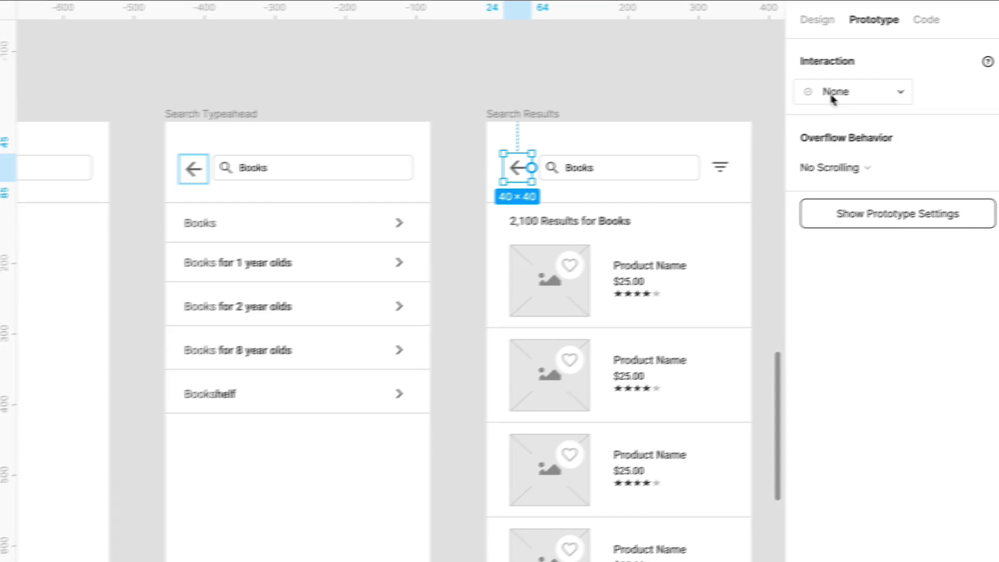
pyautogui.click(833, 97)
pyautogui.click(849, 125)
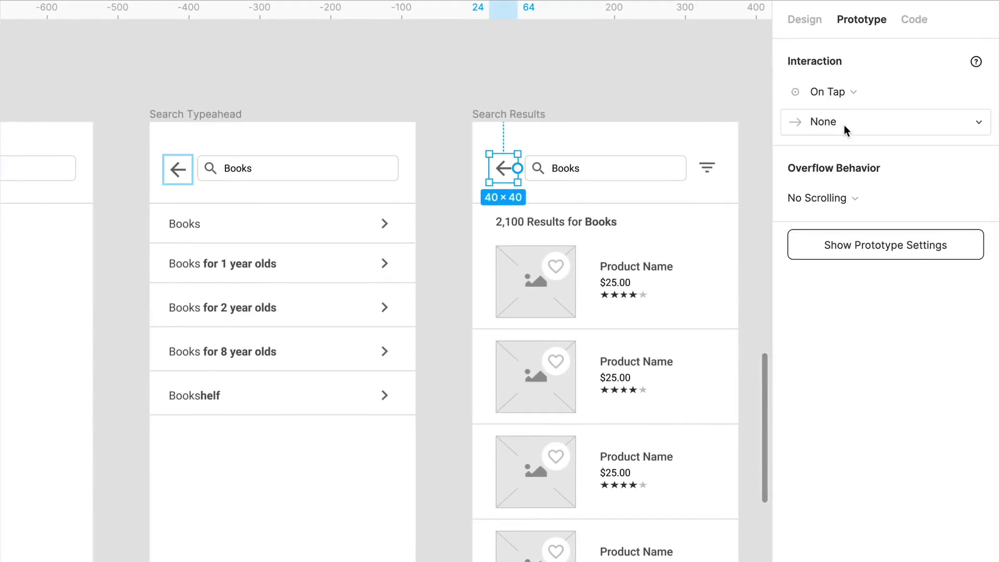
pyautogui.click(844, 125)
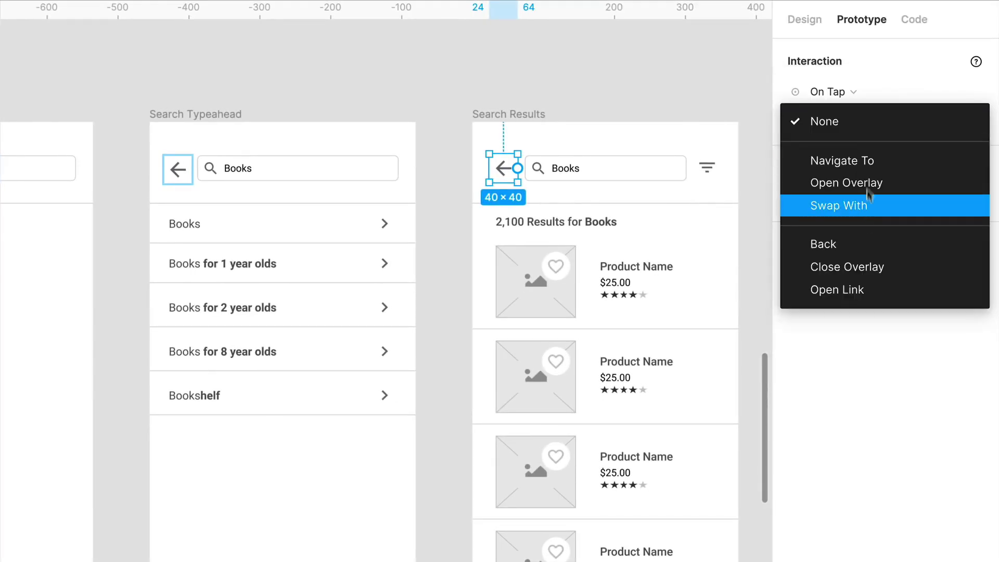
pyautogui.click(867, 159)
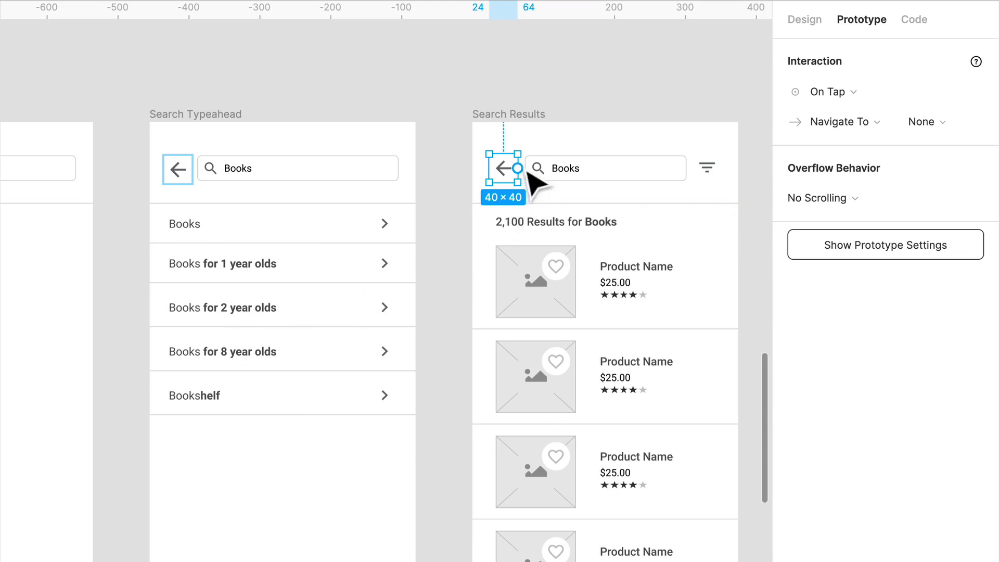
pyautogui.click(929, 124)
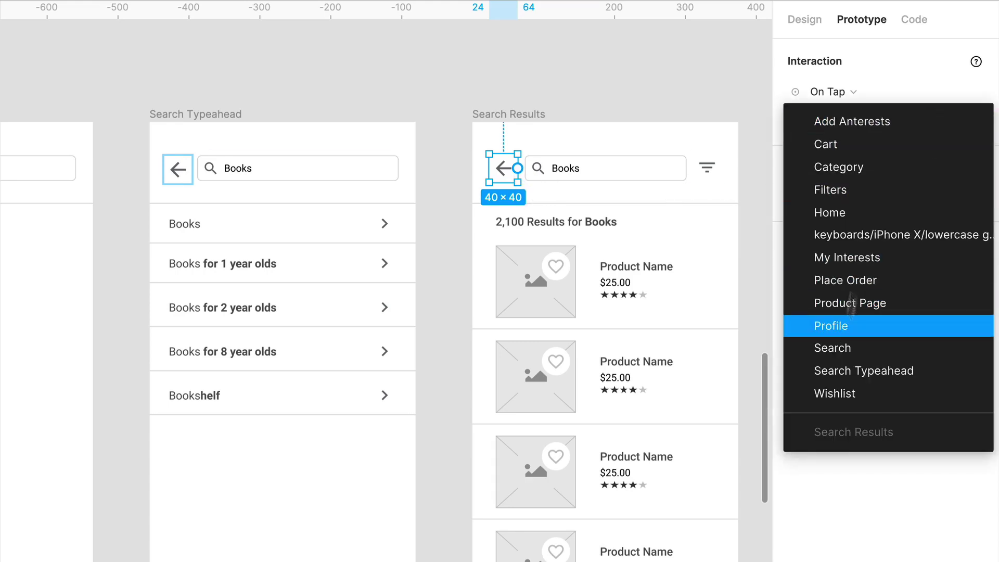
pyautogui.click(833, 190)
pyautogui.hscroll(2, 502, 257)
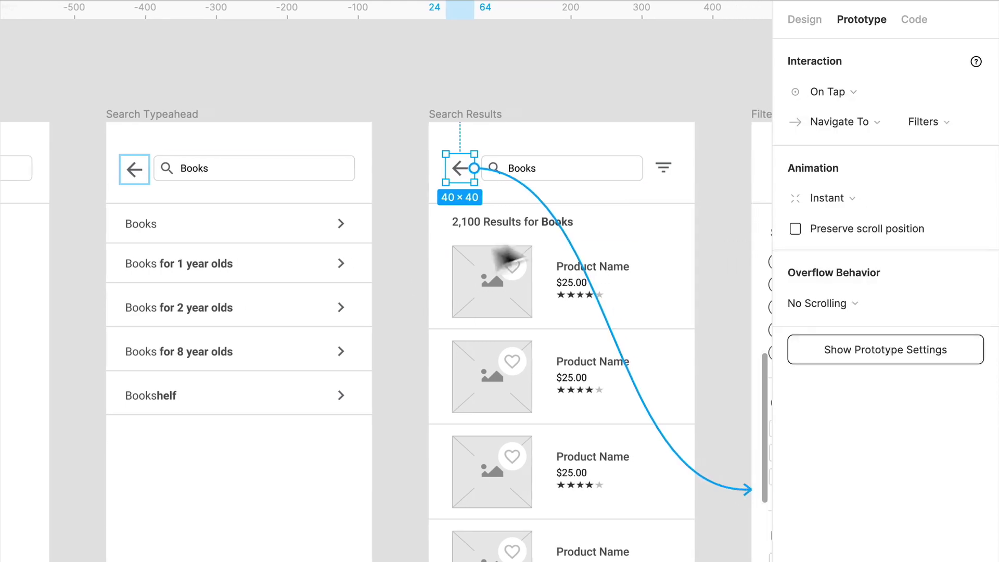
pyautogui.click(590, 176)
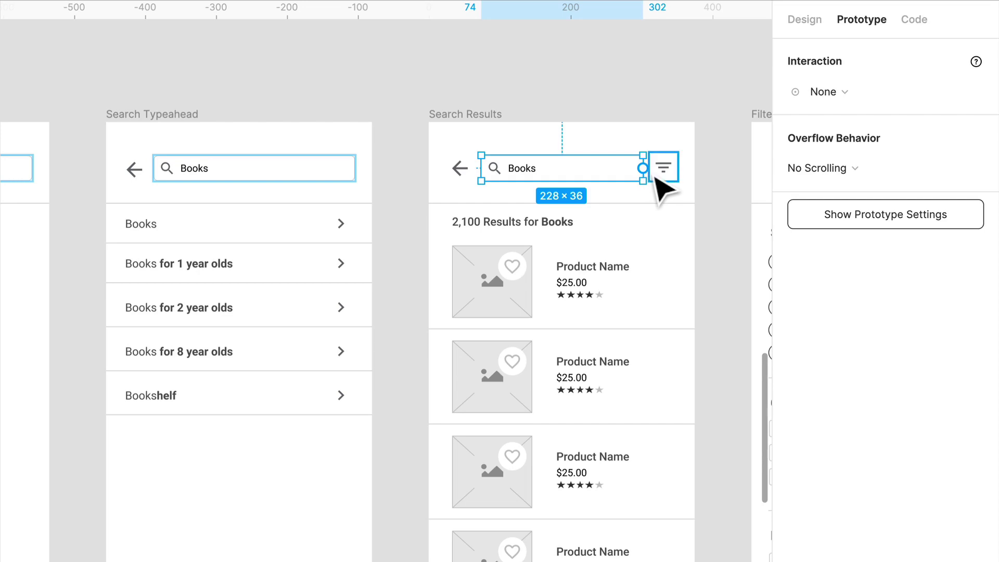
# Link the Search Results search field to the Search screen
pyautogui.moveTo(643, 168); pyautogui.dragTo(49, 151)
pyautogui.hscroll(-5, 52, 151)
pyautogui.hscroll(8, 46, 139)
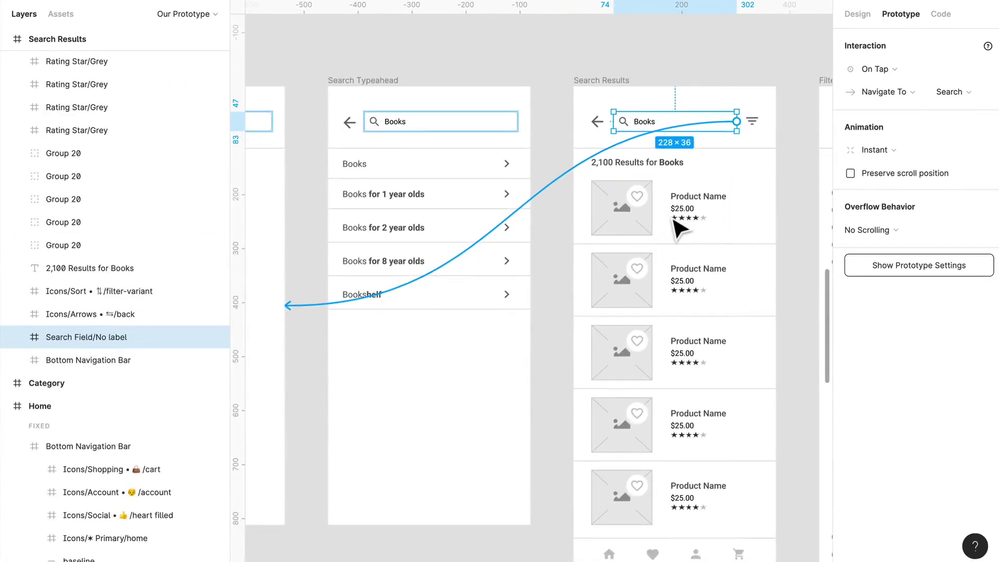
pyautogui.hscroll(3, 677, 229)
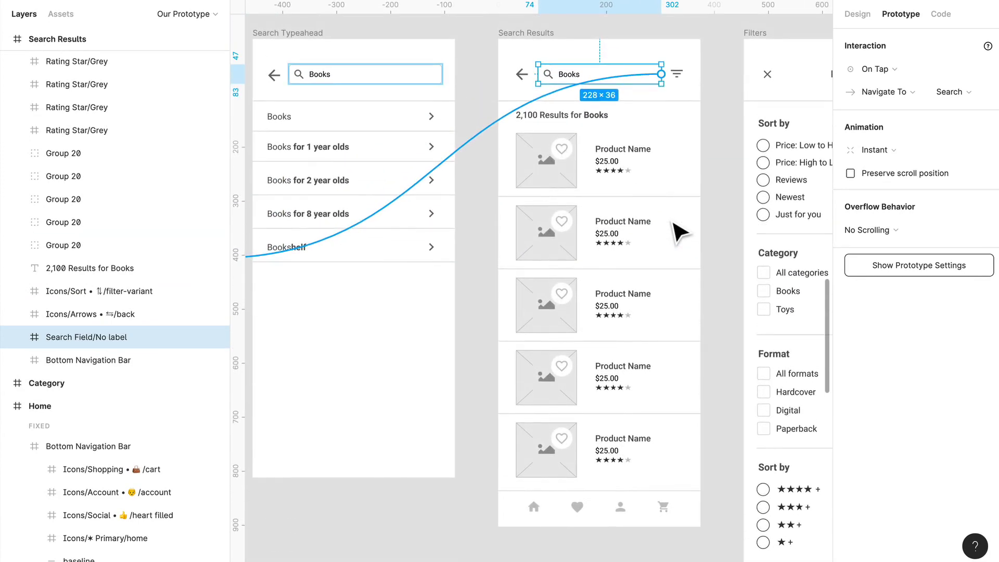
pyautogui.scroll(3, 677, 229)
pyautogui.hscroll(-8, 677, 229)
# Change the Search Results back arrow's destination from Filters to Home
pyautogui.click(677, 50)
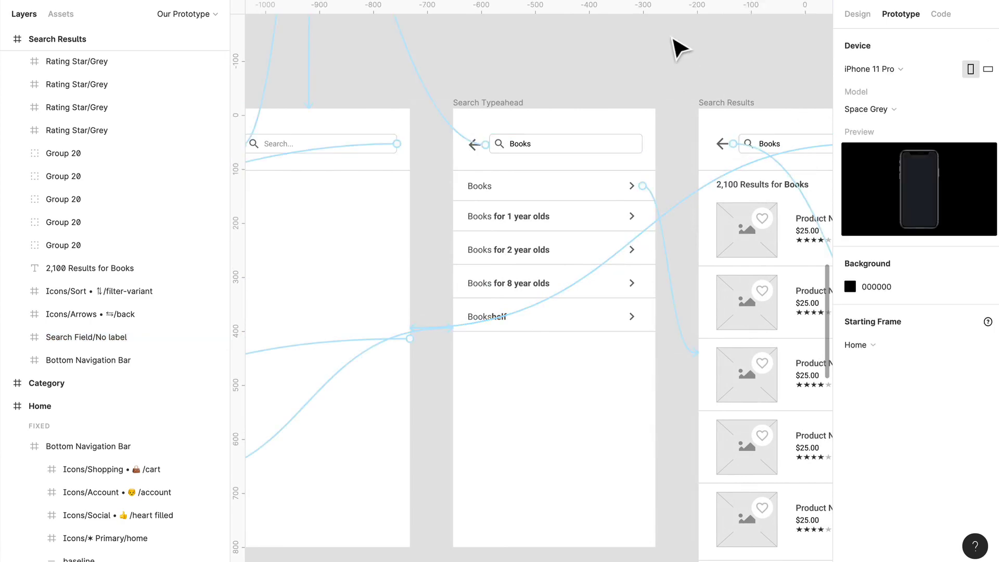
pyautogui.scroll(-5, 698, 89)
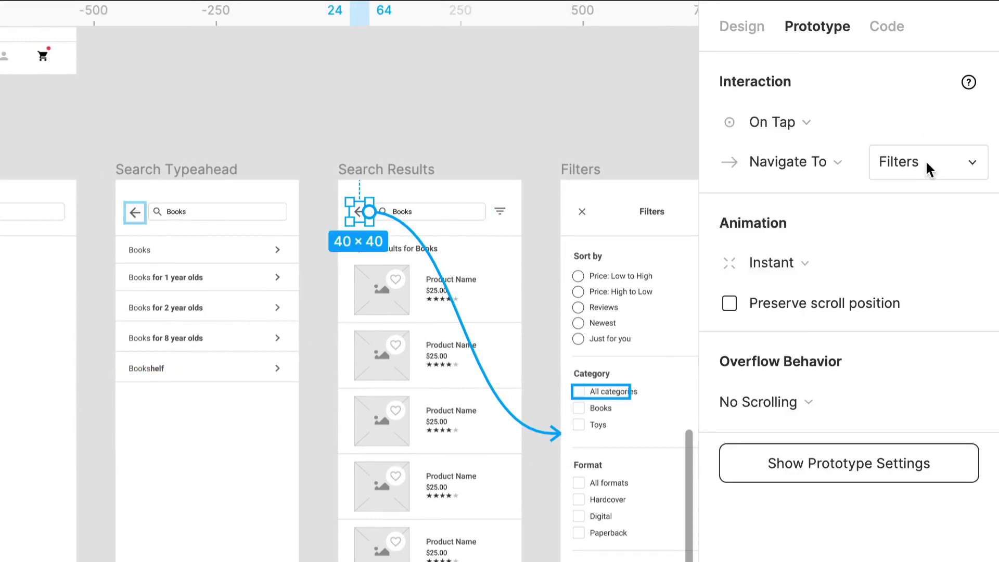
pyautogui.click(918, 163)
pyautogui.click(888, 199)
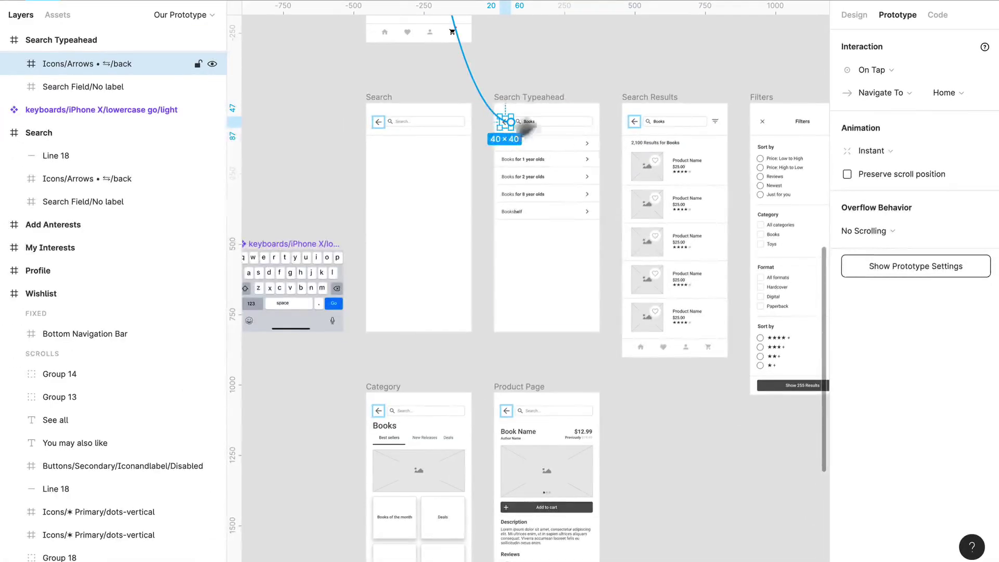
pyautogui.click(577, 70)
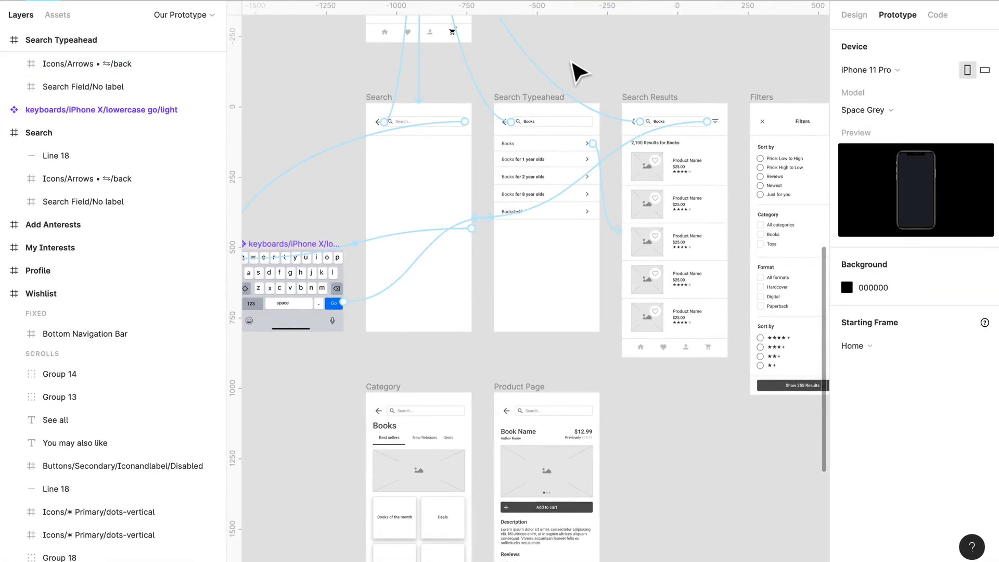
pyautogui.hscroll(-2, 453, 211)
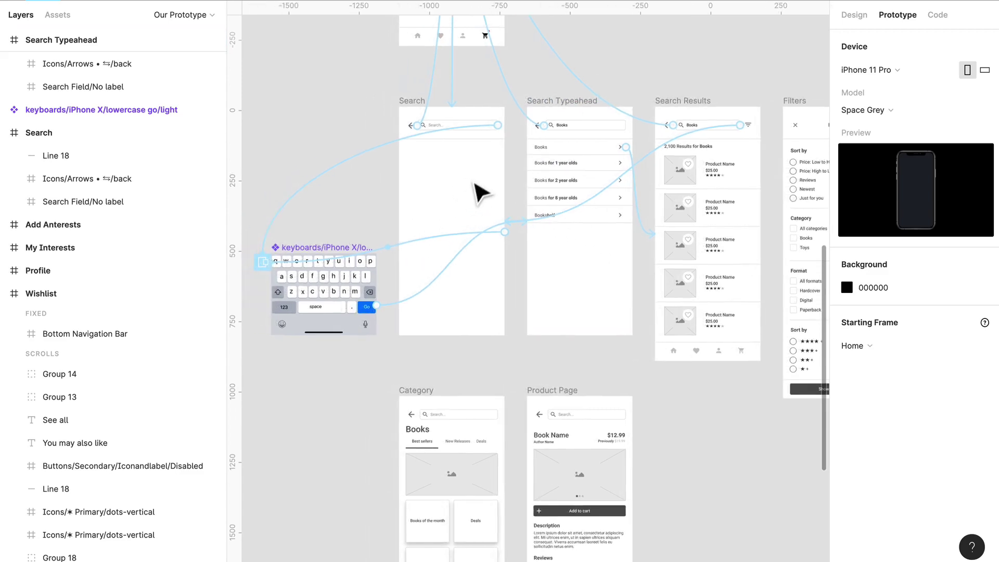
pyautogui.scroll(5, 474, 181)
pyautogui.scroll(4, 482, 191)
pyautogui.hscroll(2, 482, 192)
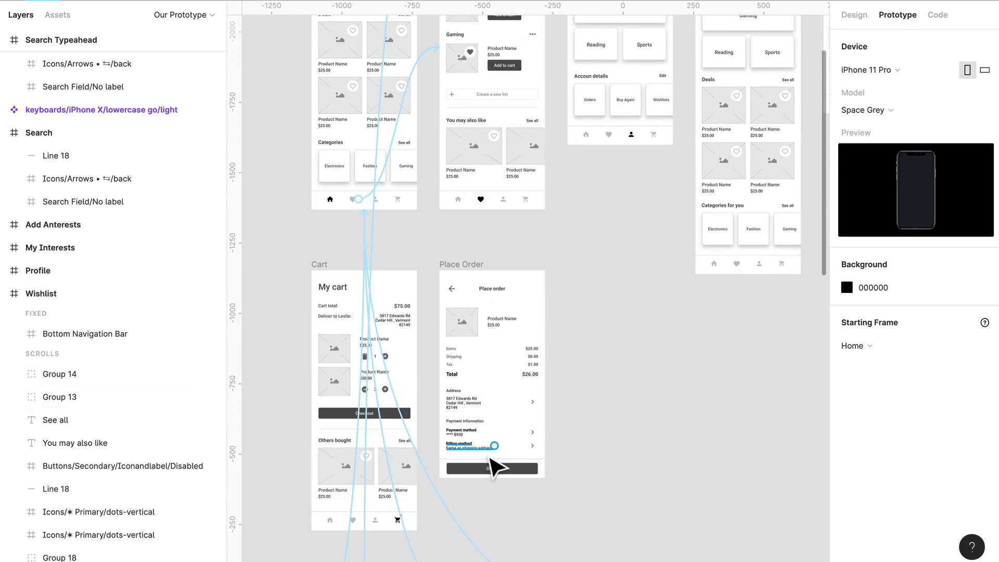
pyautogui.scroll(-7, 490, 458)
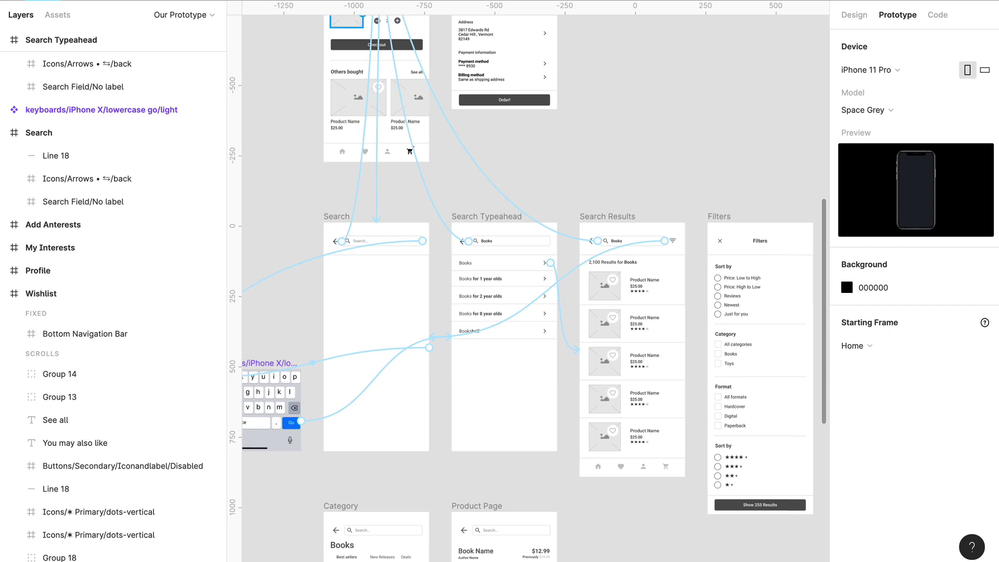
# Start presenting the prototype and discard an accidental comment, leaving commenting mode
pyautogui.press('super+alt+Return')
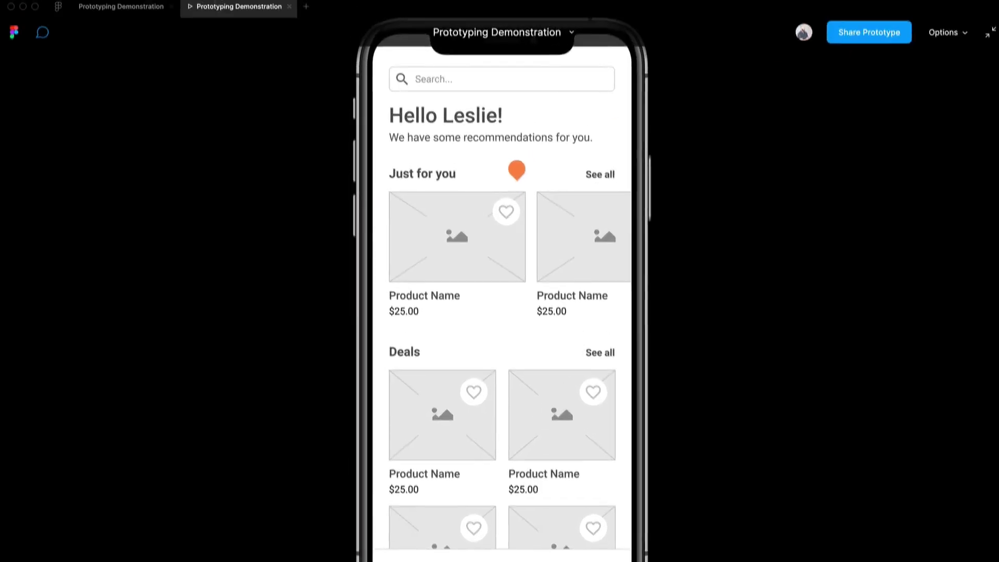
pyautogui.click(516, 173)
pyautogui.click(632, 165)
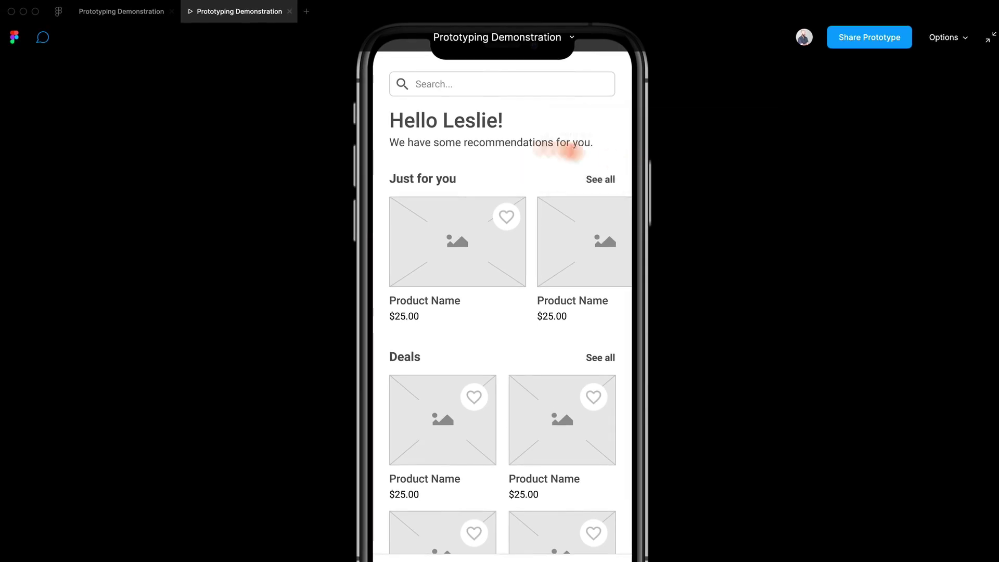
pyautogui.click(43, 38)
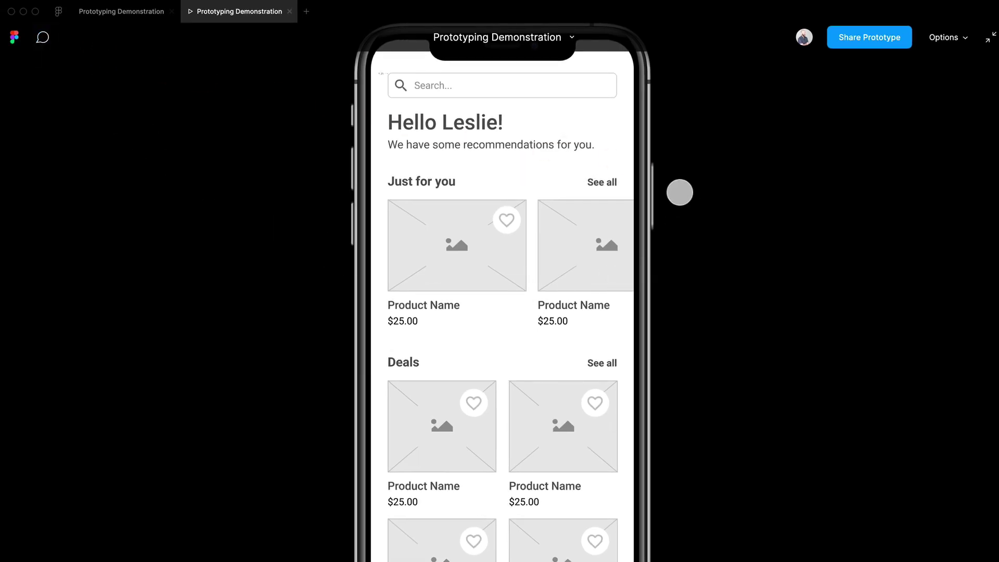
# Tap Home's search bar to reach Search, toggle its keyboard, then return to the editor
pyautogui.click(557, 151)
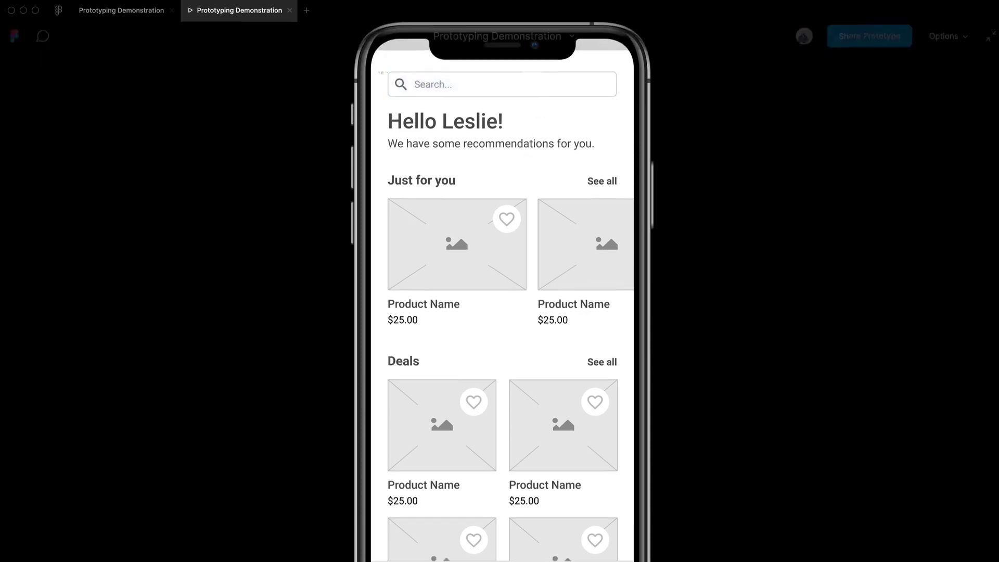
pyautogui.click(534, 86)
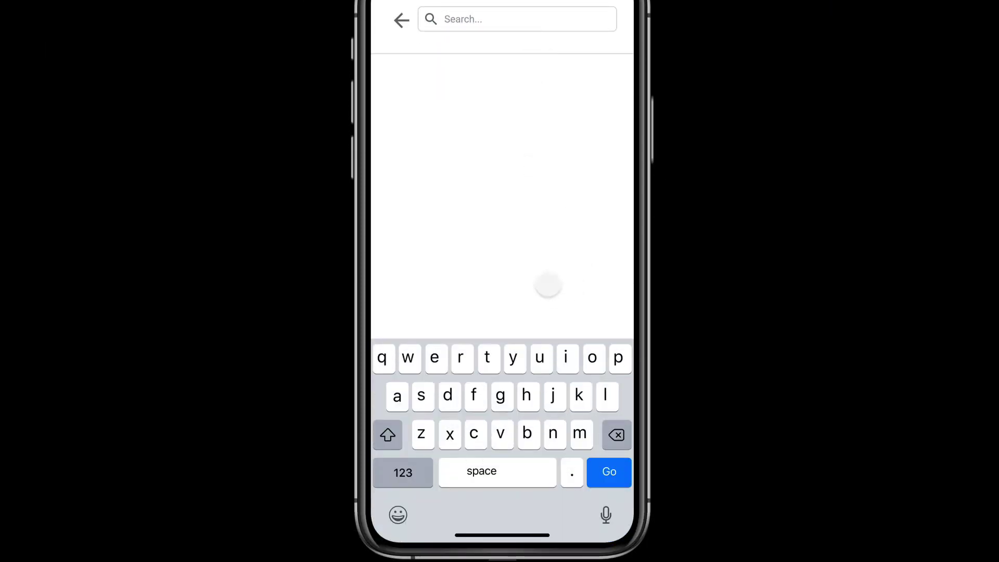
pyautogui.click(548, 283)
pyautogui.click(527, 23)
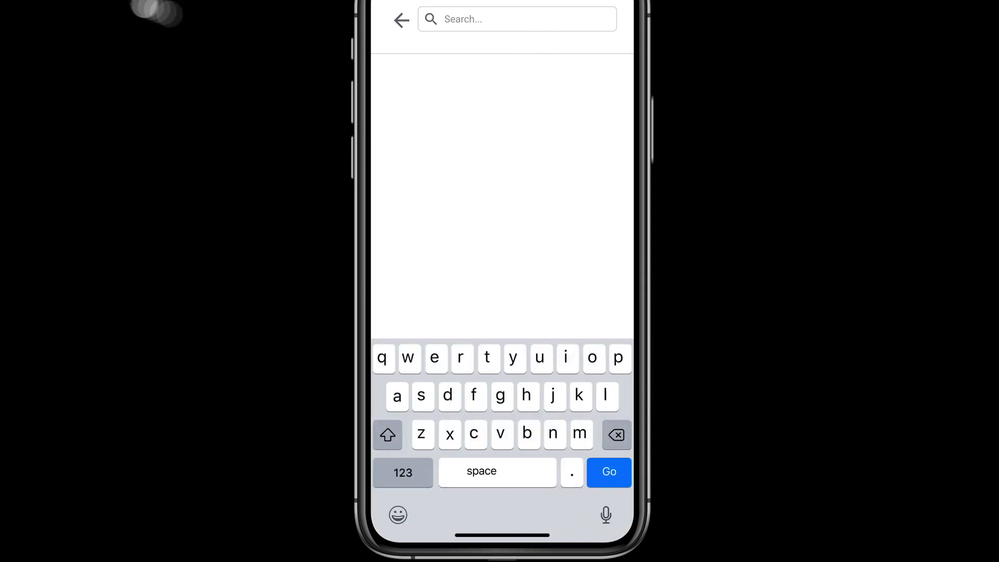
pyautogui.click(114, 12)
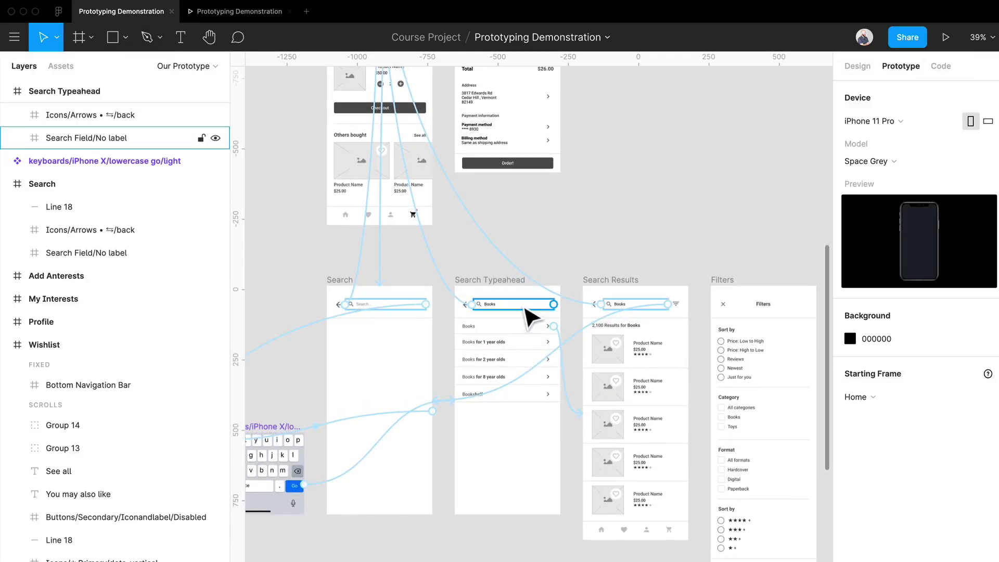
# Connect the Search screen's field to the keyboard overlay with an upward Move In
pyautogui.click(527, 316)
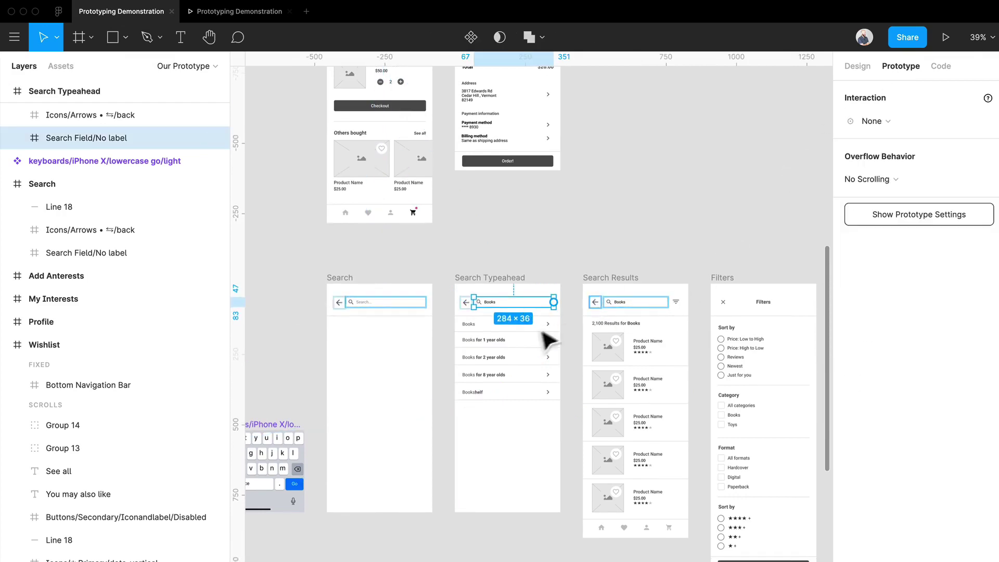
pyautogui.hscroll(-3, 544, 341)
pyautogui.click(447, 306)
pyautogui.moveTo(488, 302); pyautogui.dragTo(271, 442)
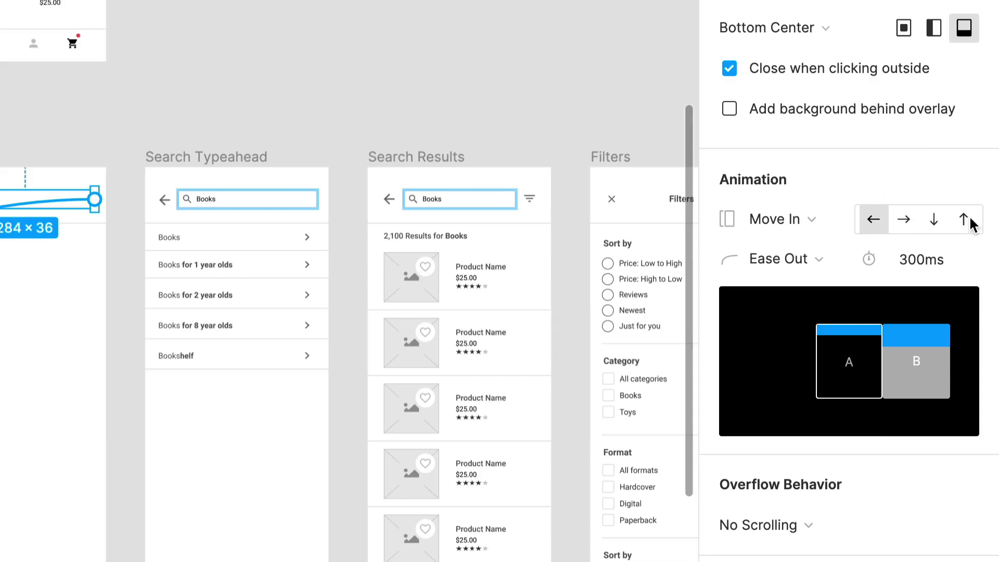
pyautogui.click(967, 218)
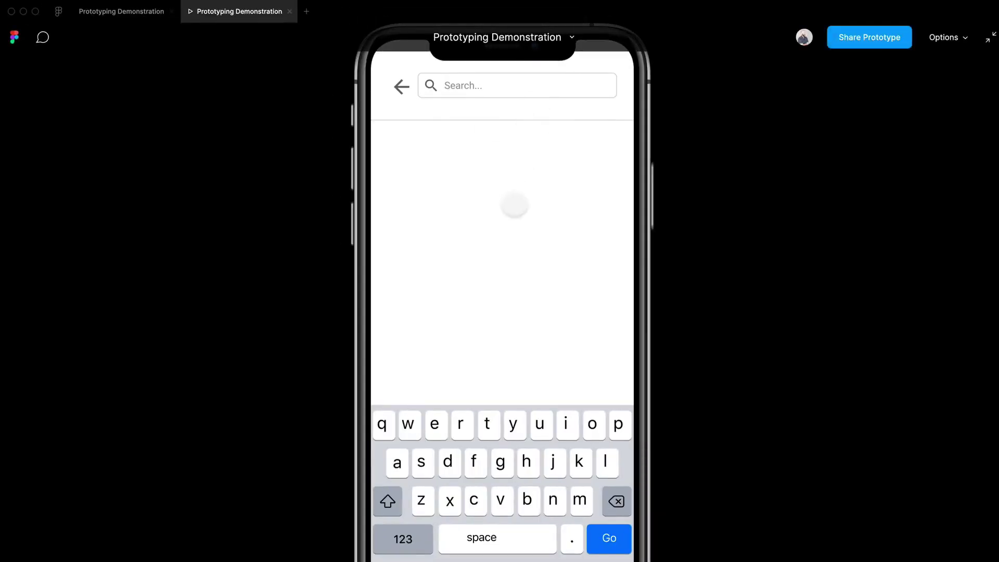
# Toggle the keyboard overlay from the search field several times, then enter 'Books'
pyautogui.click(514, 205)
pyautogui.click(536, 98)
pyautogui.click(535, 99)
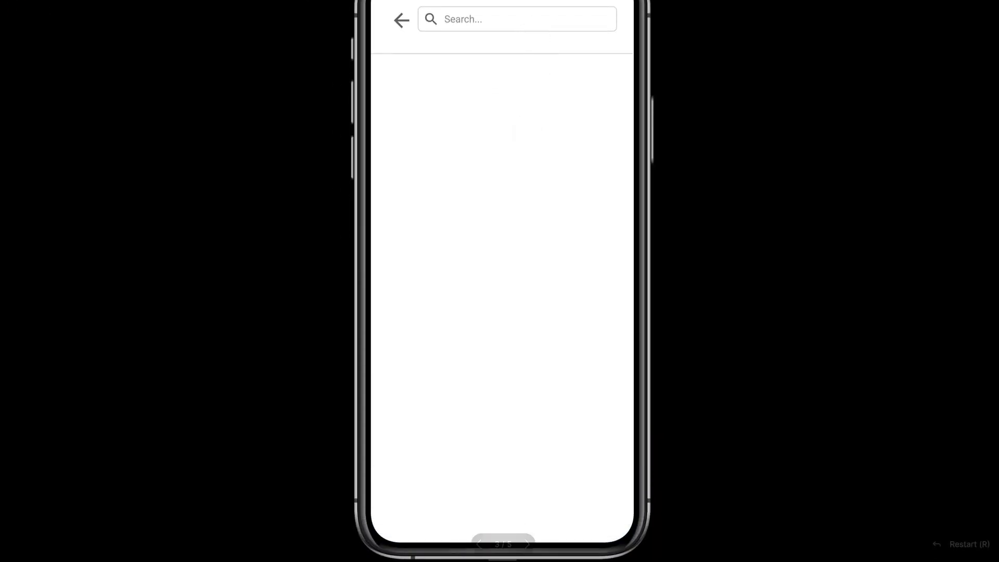
pyautogui.click(536, 22)
pyautogui.click(536, 26)
pyautogui.click(535, 26)
pyautogui.click(536, 26)
pyautogui.click(536, 26)
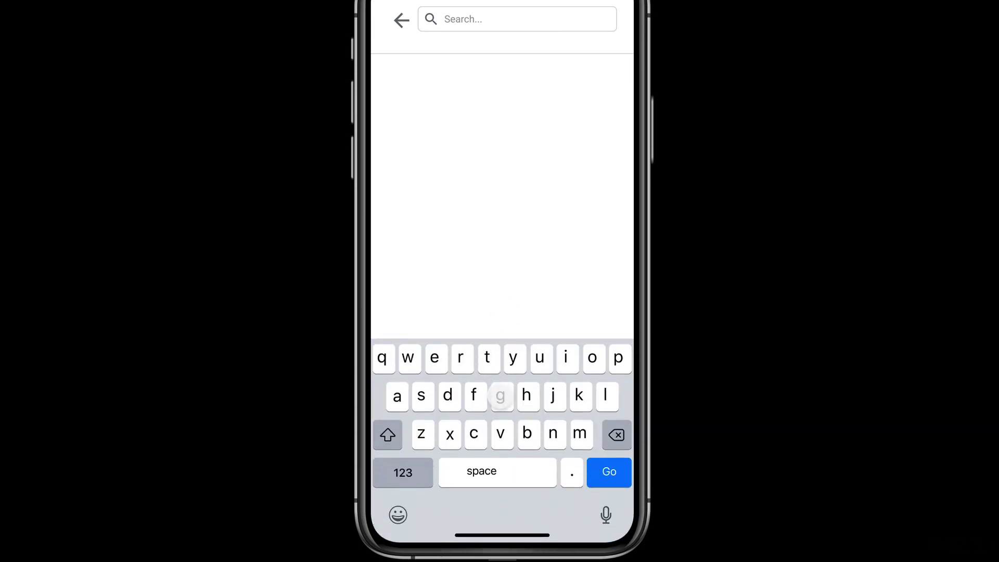
pyautogui.write('Books')
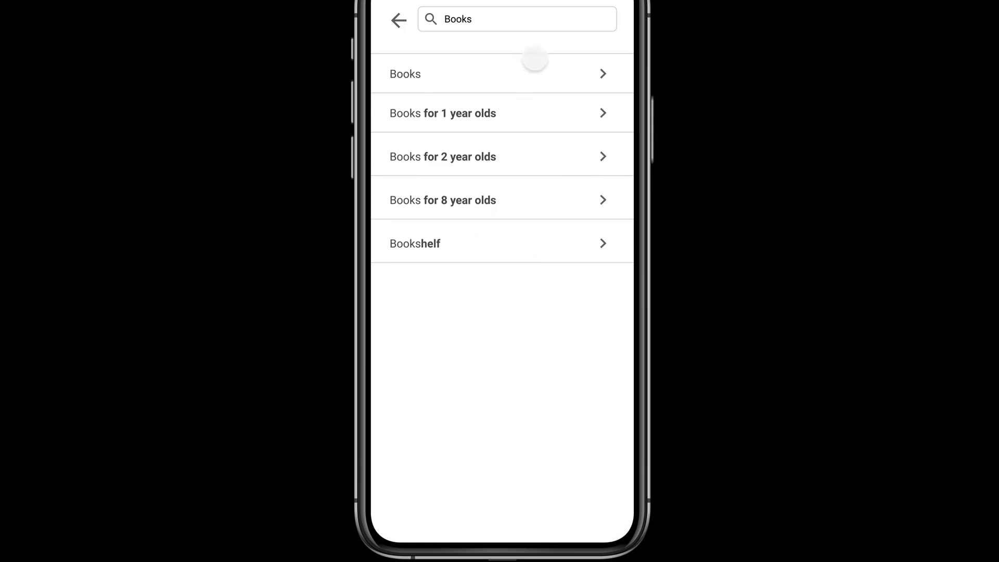
# Go back to Home and repeat the search to reach the Books typeahead suggestions
pyautogui.click(553, 192)
pyautogui.click(391, 22)
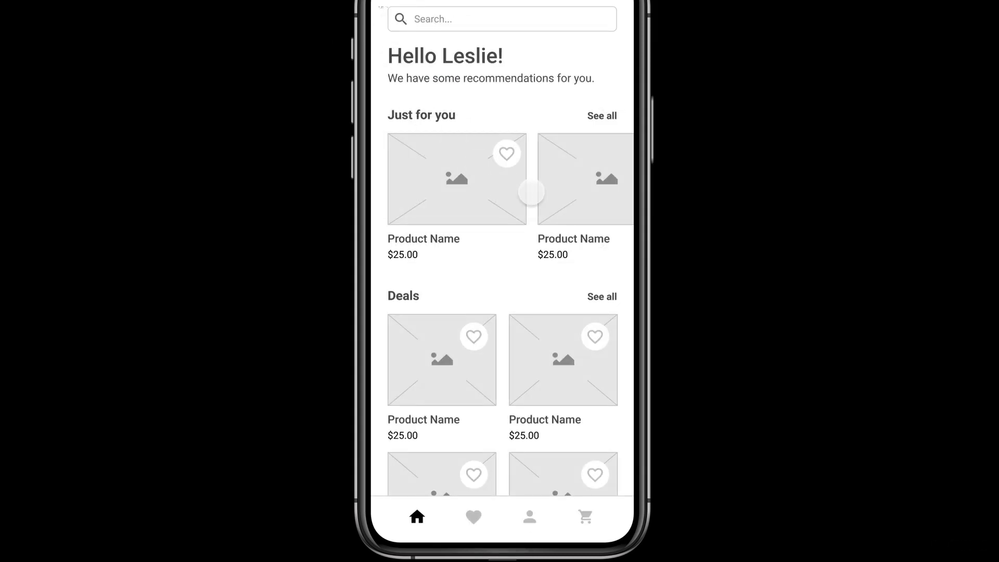
pyautogui.click(555, 30)
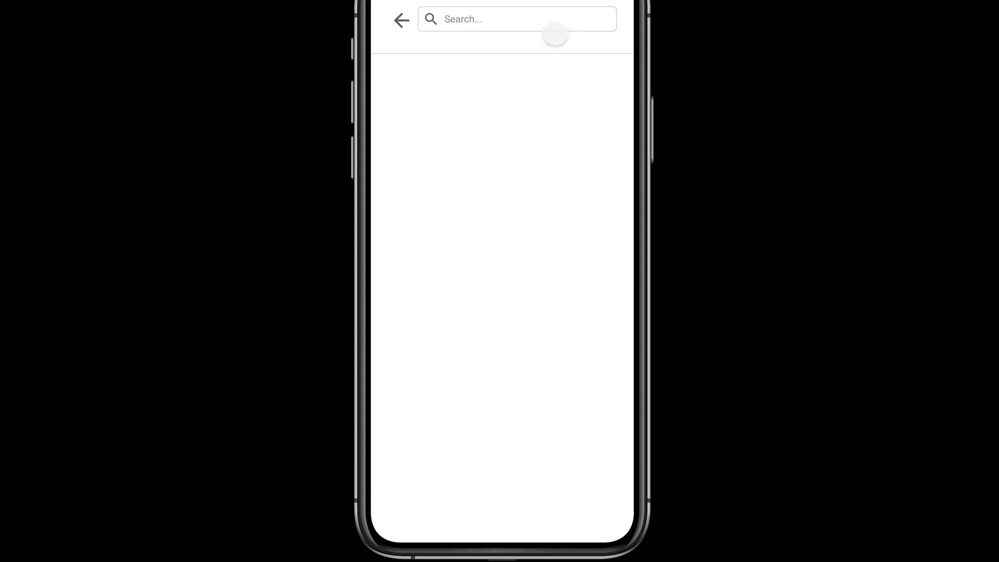
pyautogui.click(495, 157)
pyautogui.click(497, 161)
pyautogui.click(481, 21)
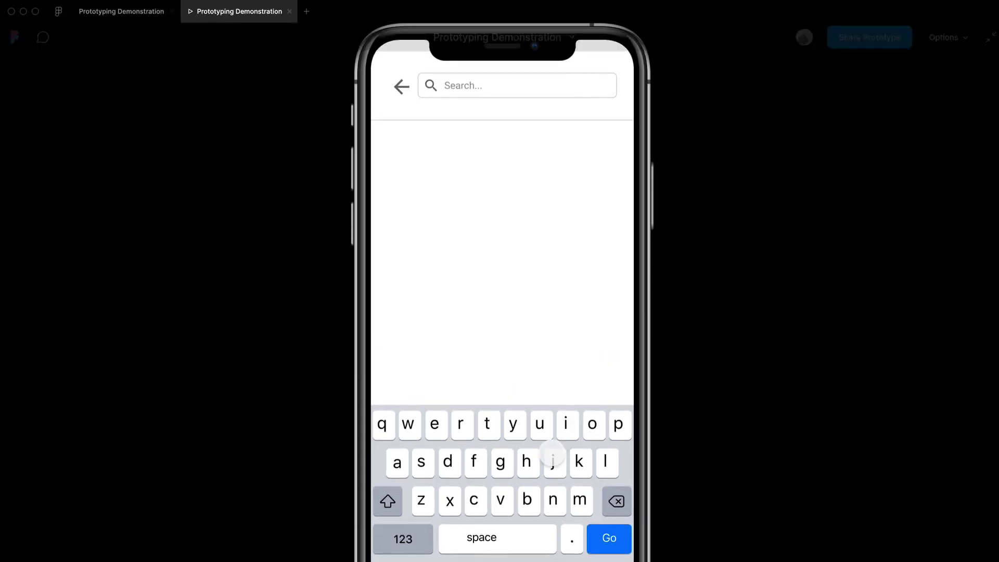
pyautogui.click(551, 387)
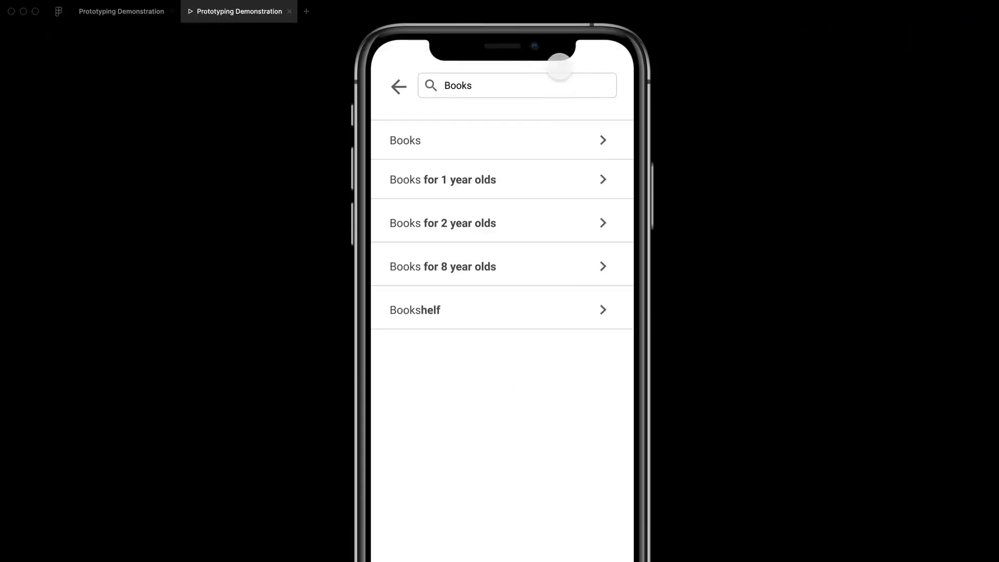
pyautogui.click(553, 84)
pyautogui.click(553, 87)
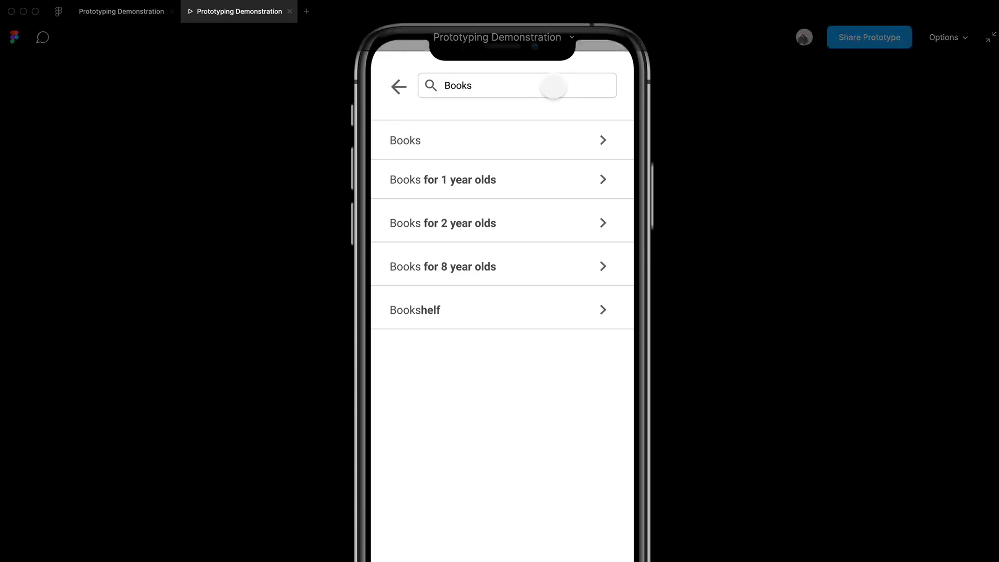
# Make the Search Typeahead field open the keyboard overlay On Tap
pyautogui.click(130, 11)
pyautogui.keyDown('ctrl'); pyautogui.scroll(5, 631, 330); pyautogui.keyUp('ctrl')
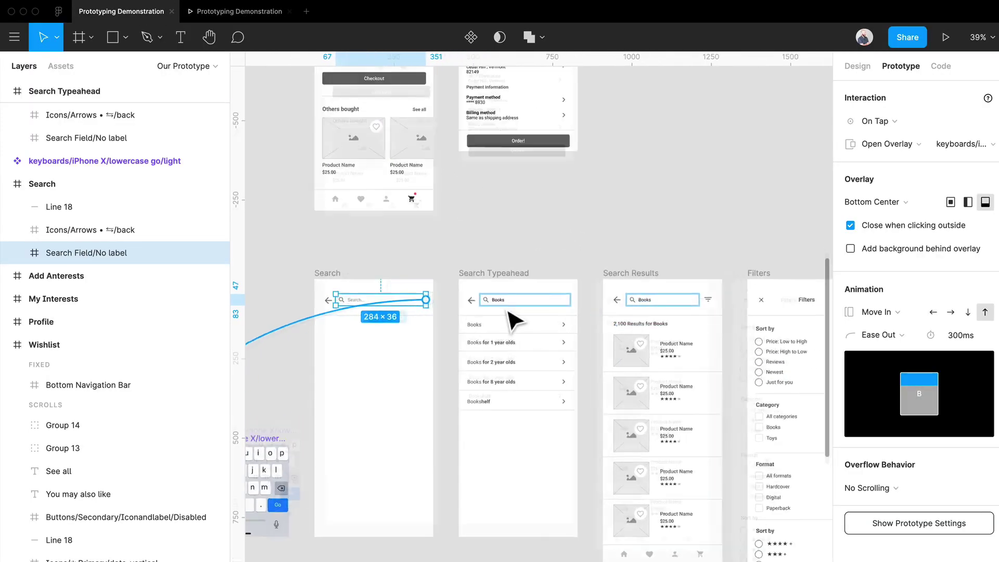
pyautogui.click(532, 302)
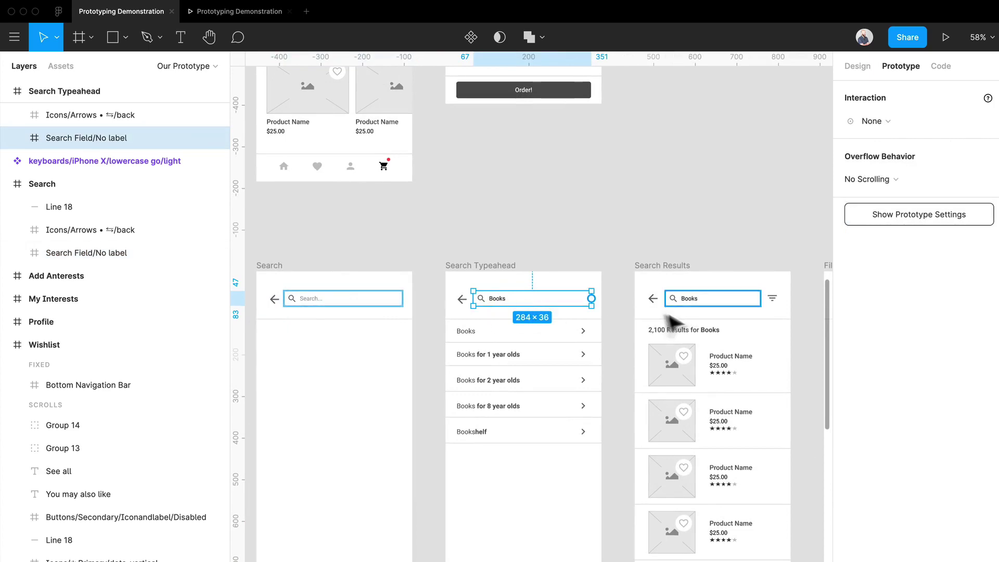
pyautogui.click(874, 121)
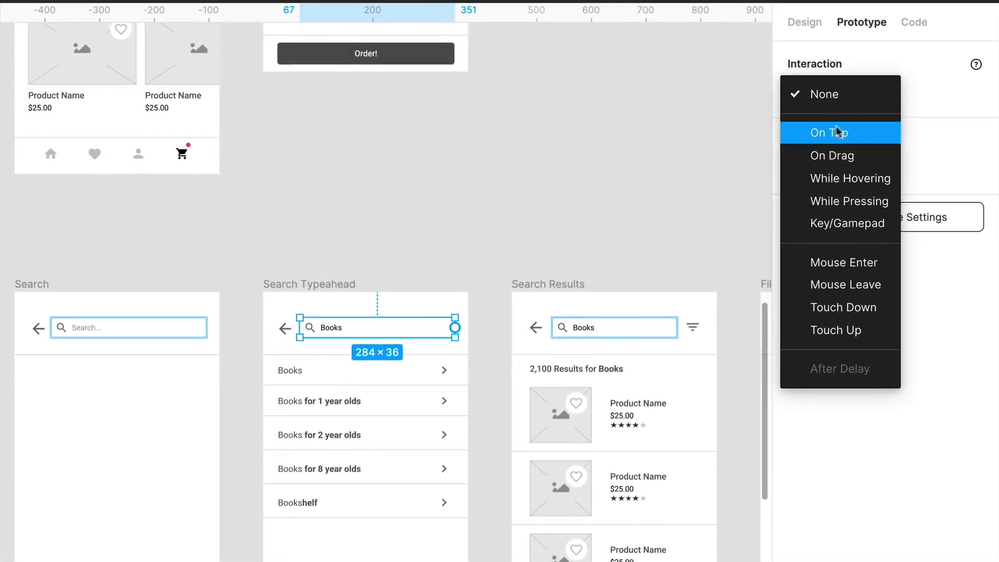
pyautogui.click(841, 134)
pyautogui.scroll(5, 413, 391)
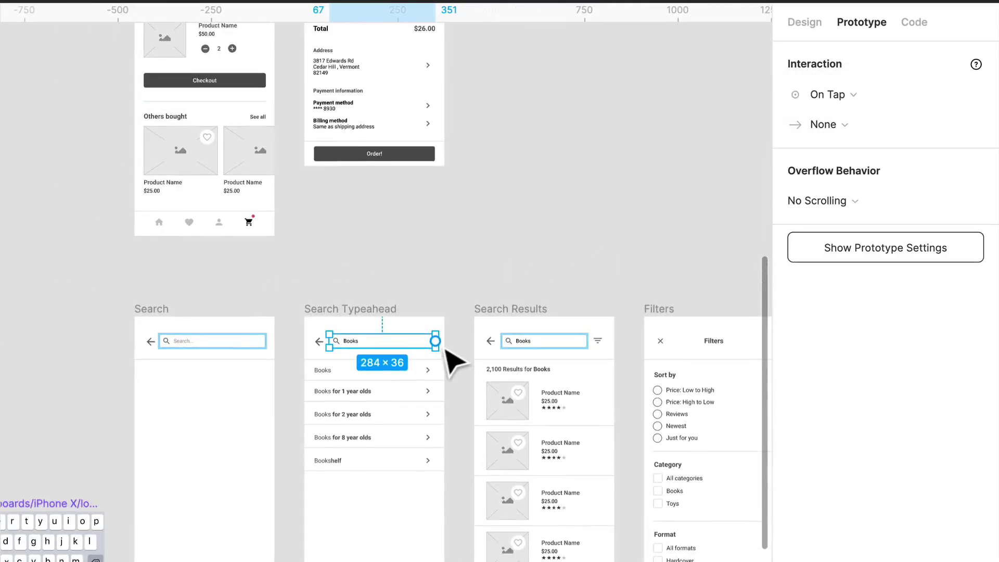
pyautogui.moveTo(435, 342); pyautogui.dragTo(84, 526)
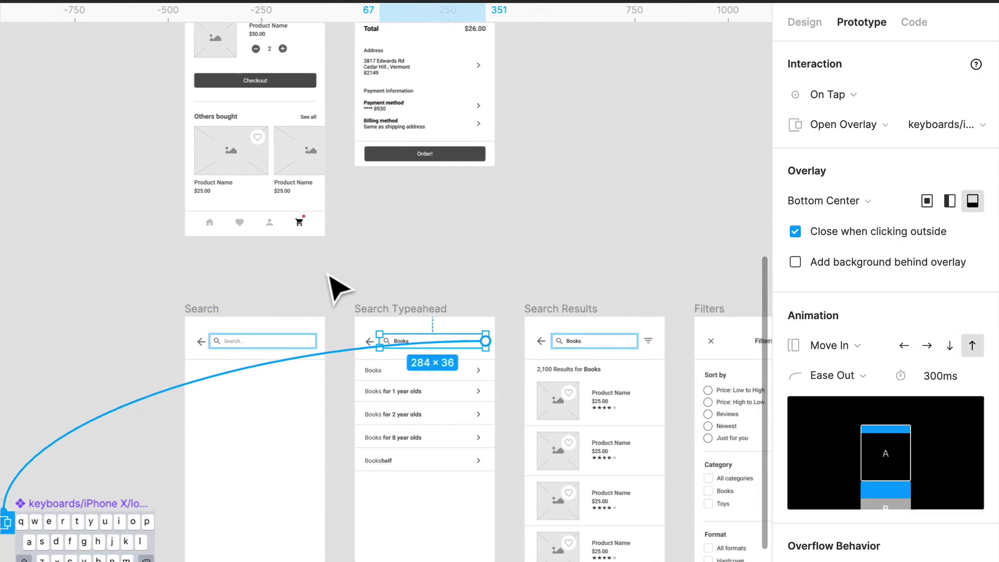
# Link the Search Results field to Search Typeahead with Move In, Ease Out, 300ms
pyautogui.click(437, 285)
pyautogui.hscroll(-3, 438, 289)
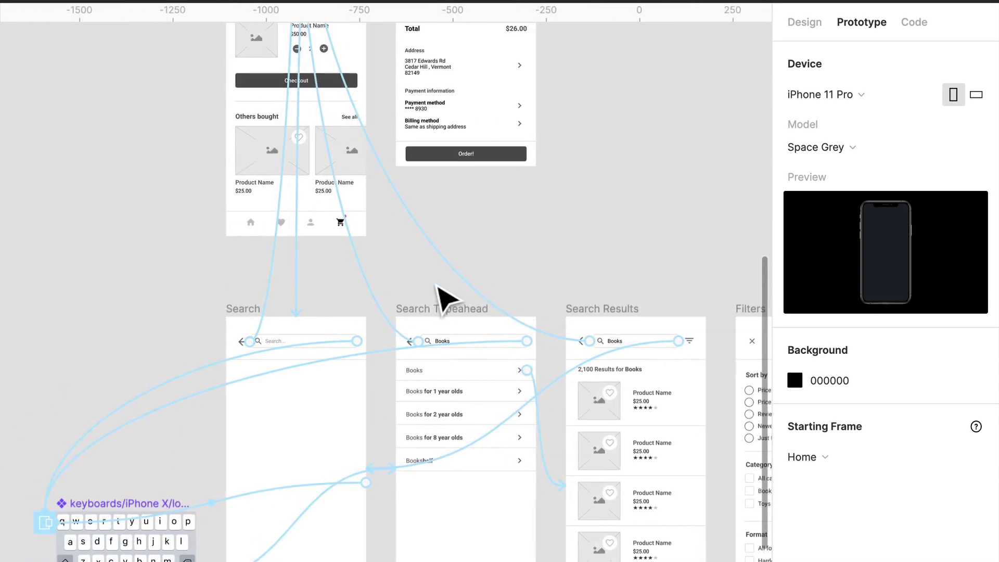
pyautogui.hscroll(5, 429, 290)
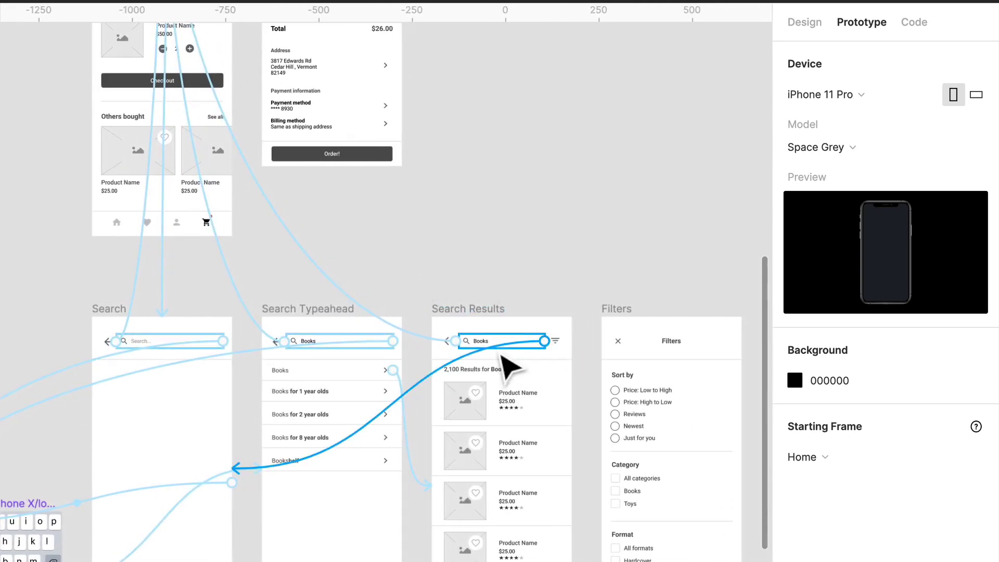
pyautogui.click(501, 348)
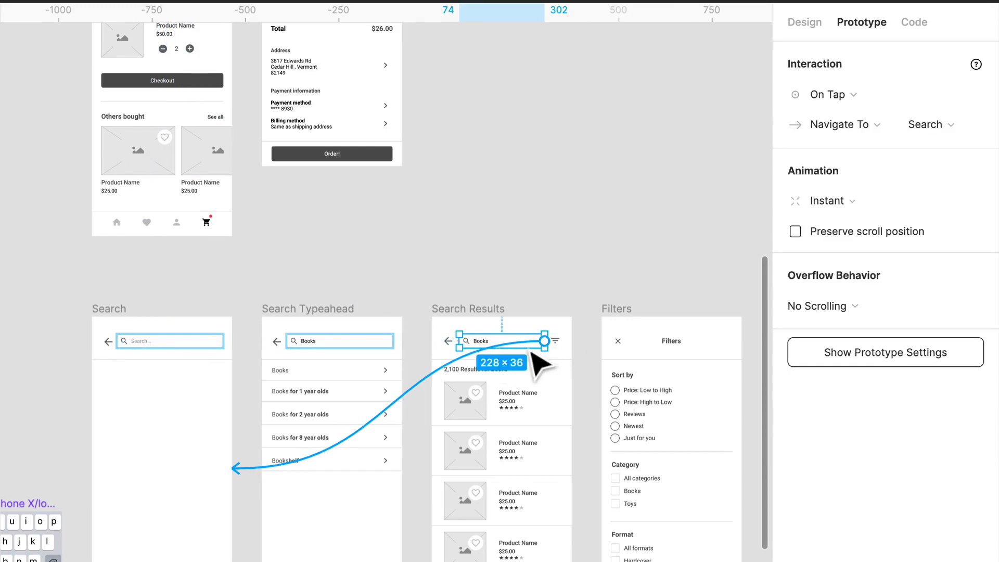
pyautogui.scroll(3, 539, 362)
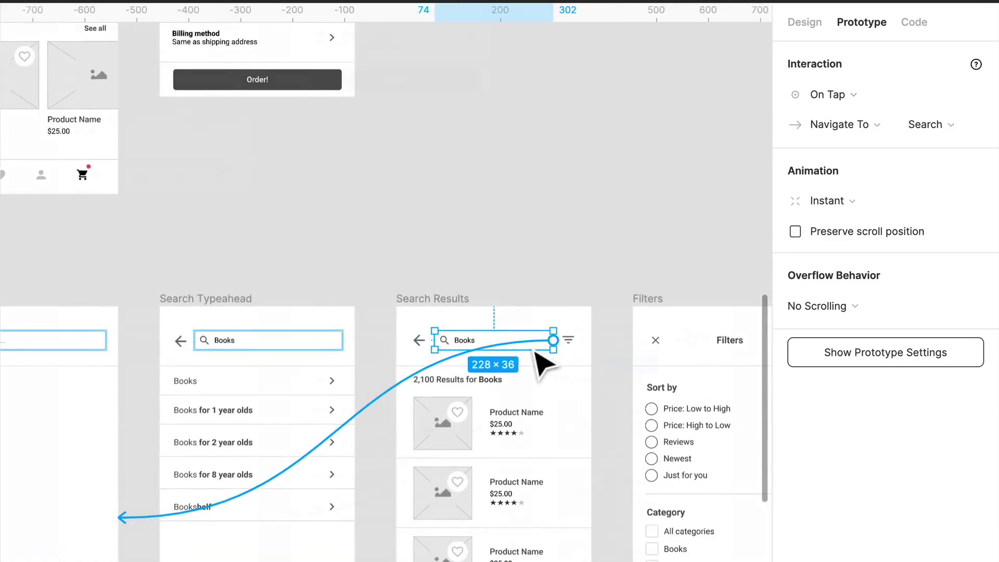
pyautogui.hscroll(-5, 541, 364)
pyautogui.moveTo(448, 421); pyautogui.dragTo(449, 411)
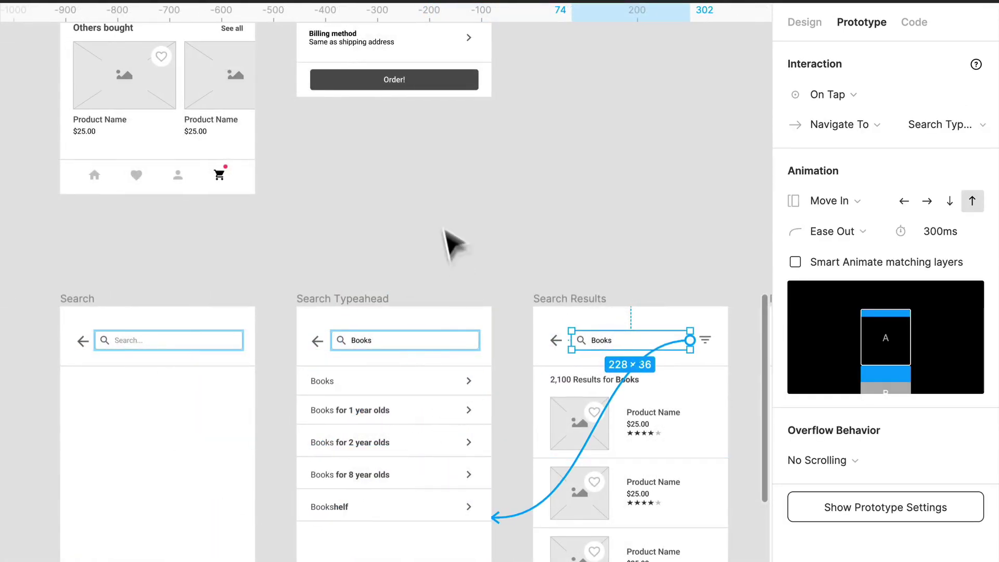
pyautogui.click(442, 221)
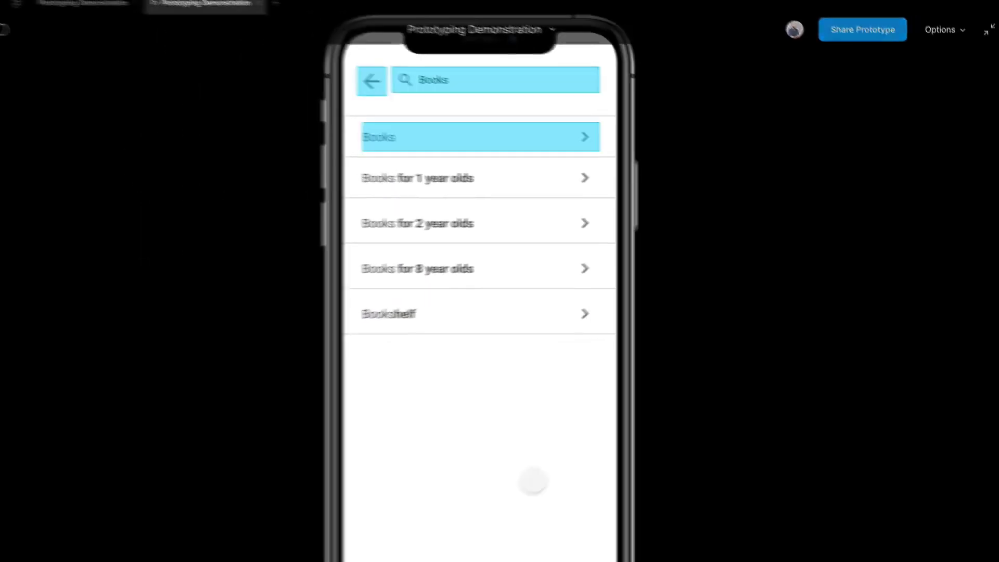
# Toggle the keyboard overlay on and off from the search field in the preview
pyautogui.click(486, 95)
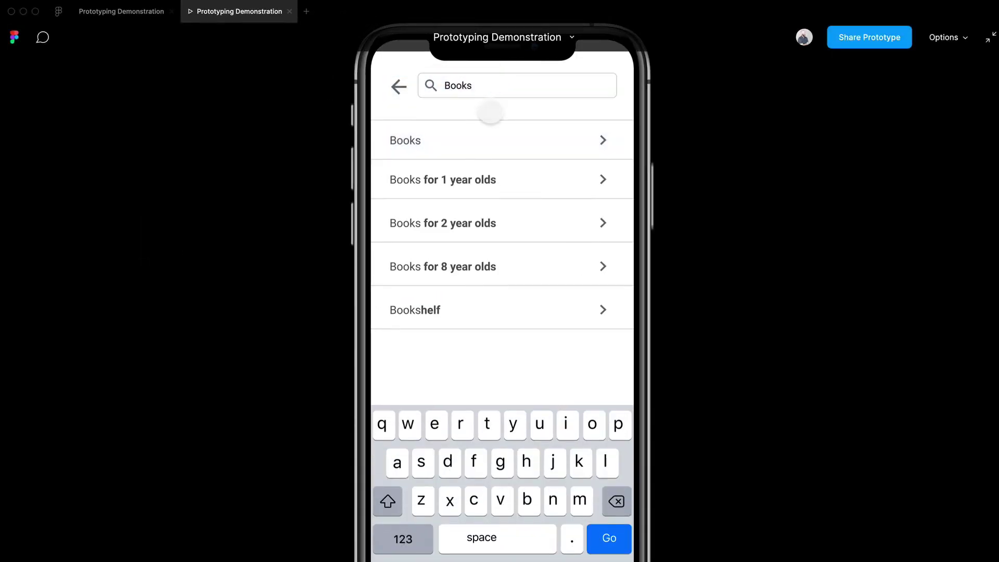
pyautogui.click(526, 217)
pyautogui.click(528, 85)
pyautogui.click(541, 365)
pyautogui.click(531, 93)
pyautogui.click(548, 475)
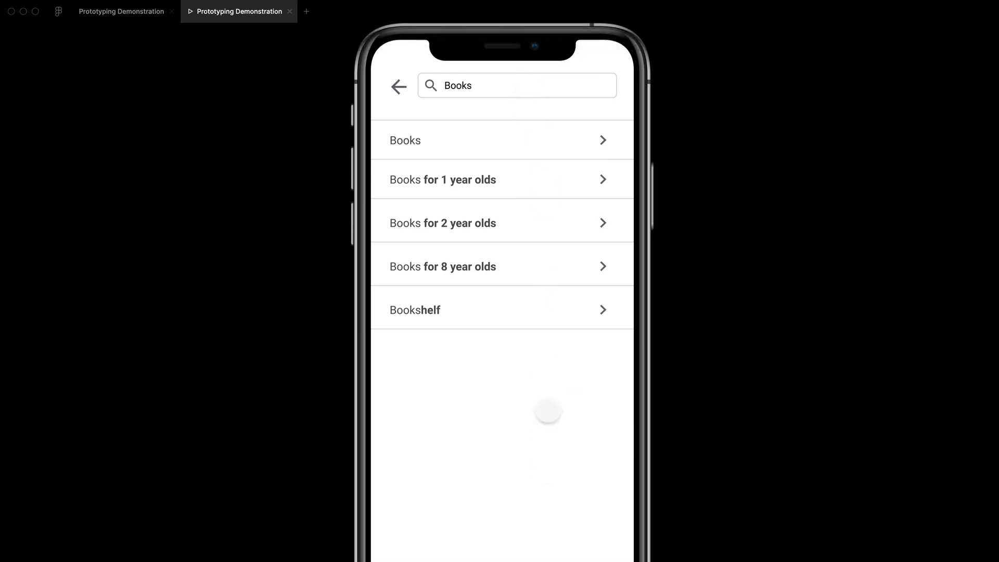
# Open Books results, test the results search field returning to typeahead, then go back
pyautogui.click(548, 411)
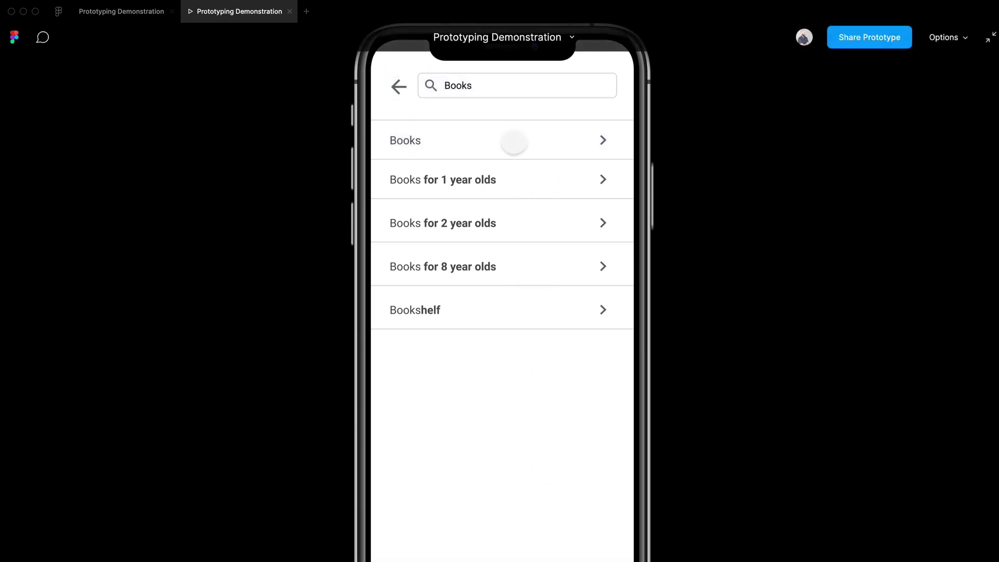
pyautogui.click(514, 142)
pyautogui.click(540, 138)
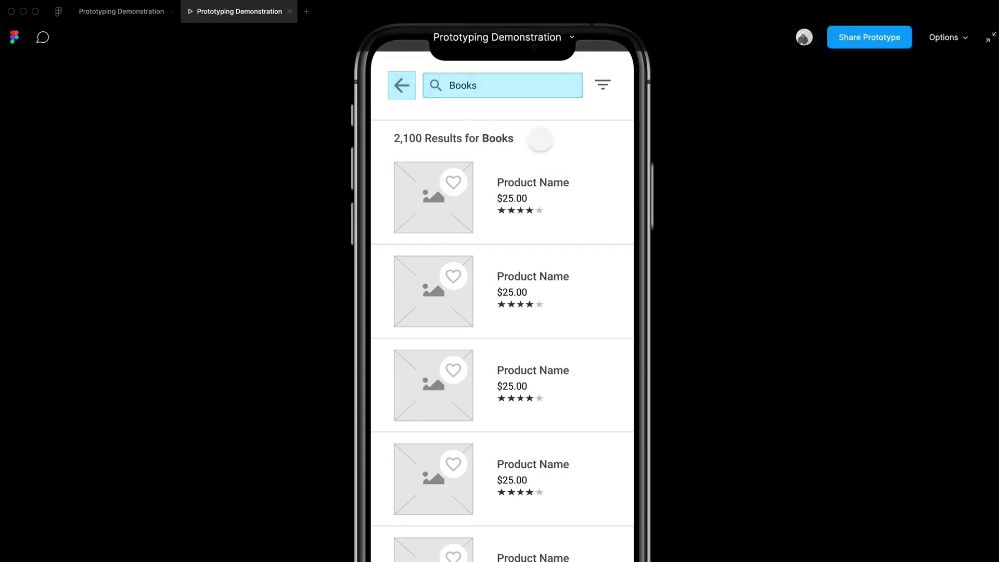
pyautogui.click(504, 86)
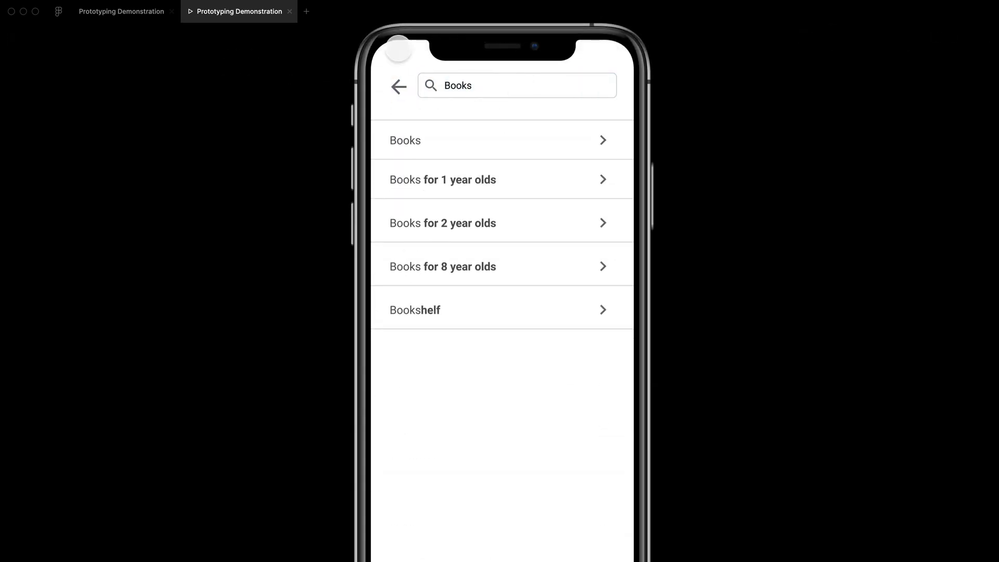
pyautogui.click(128, 15)
# Make the Search Results field's link Instant and retarget it to the Search screen
pyautogui.hscroll(2, 679, 385)
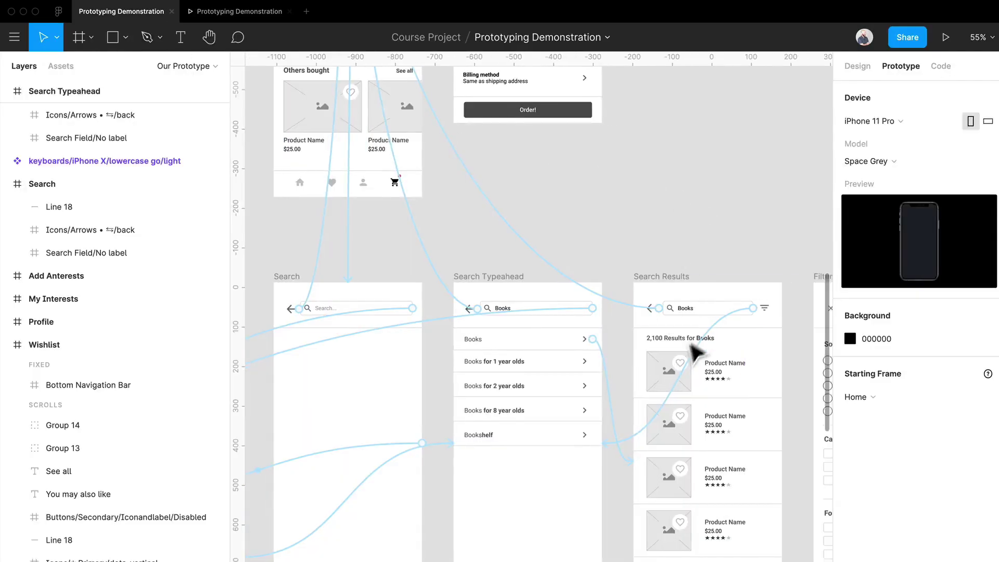
pyautogui.click(721, 309)
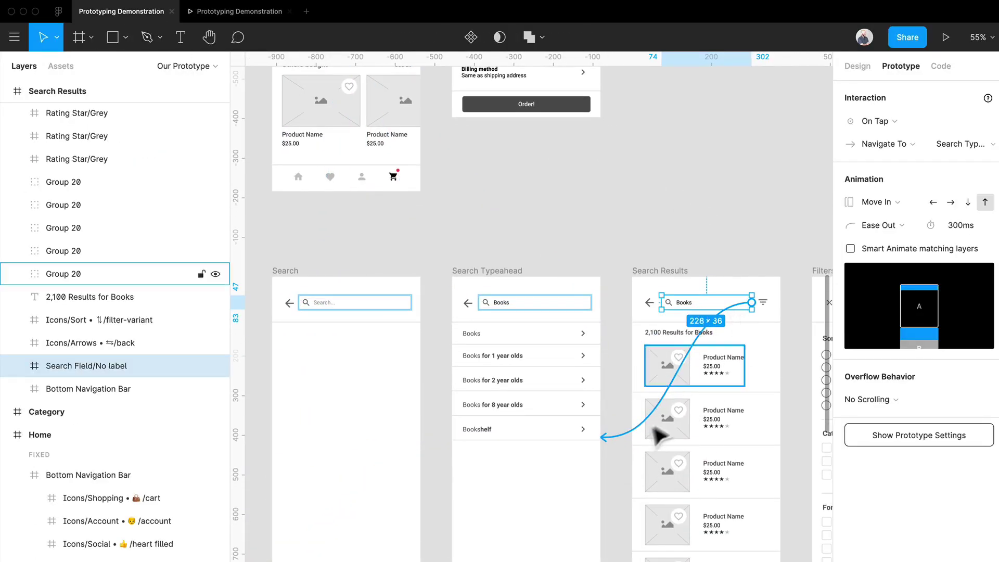
pyautogui.click(879, 203)
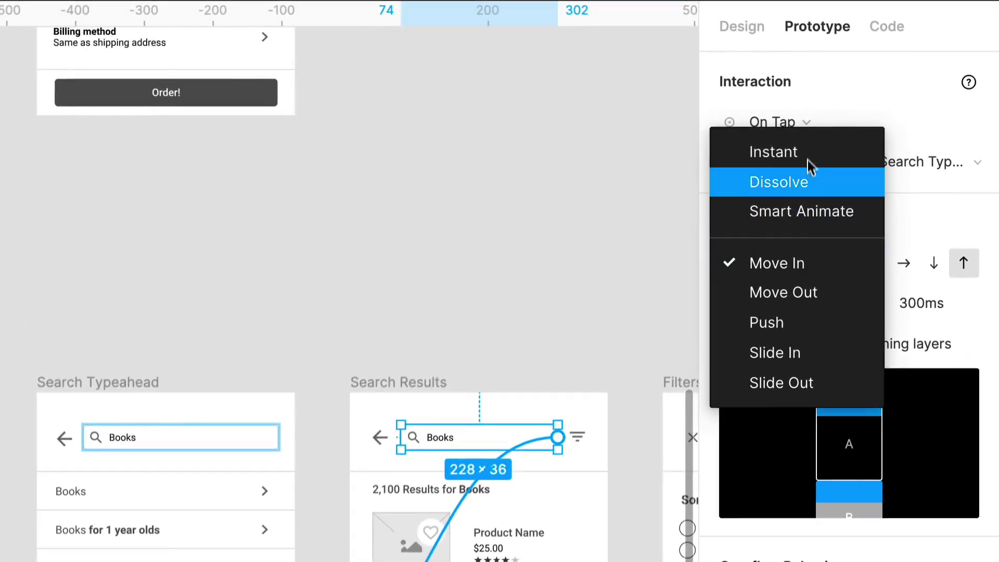
pyautogui.click(833, 150)
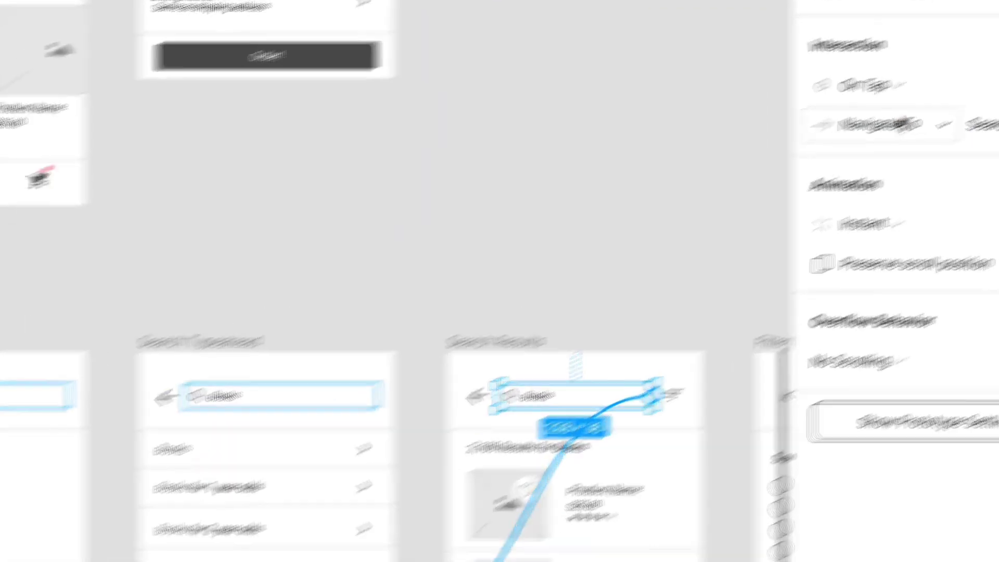
pyautogui.click(219, 357)
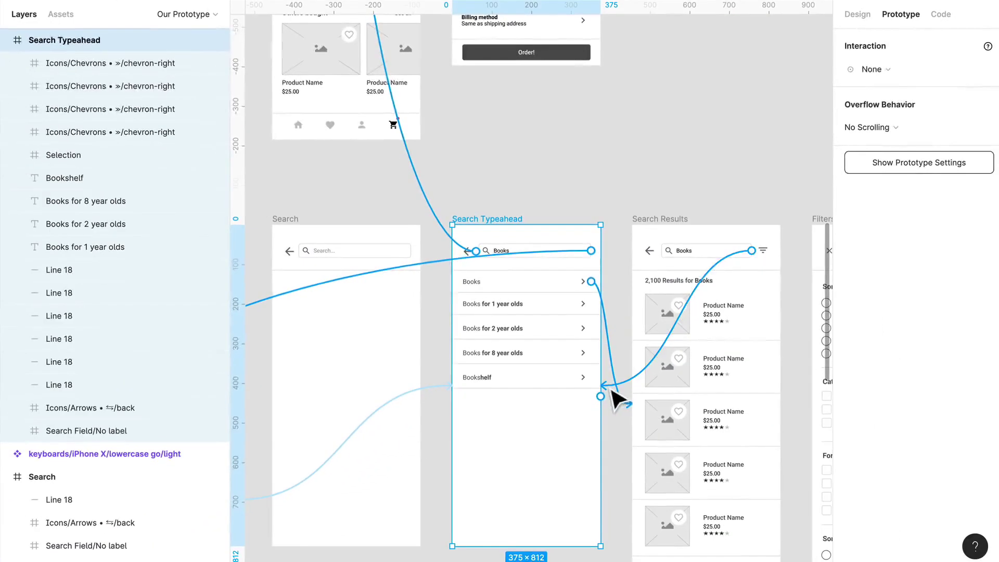
pyautogui.moveTo(613, 392); pyautogui.dragTo(414, 387)
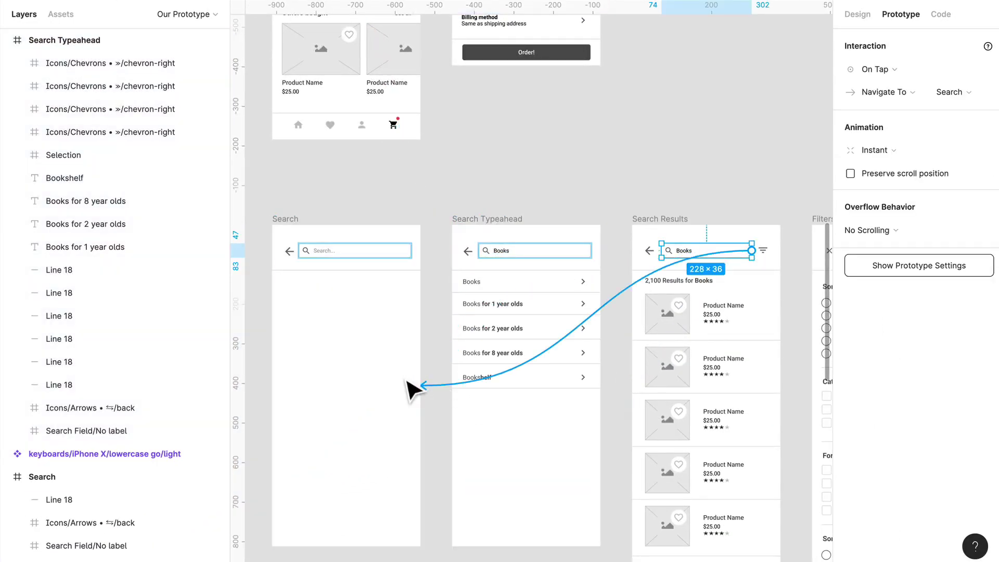
pyautogui.click(651, 192)
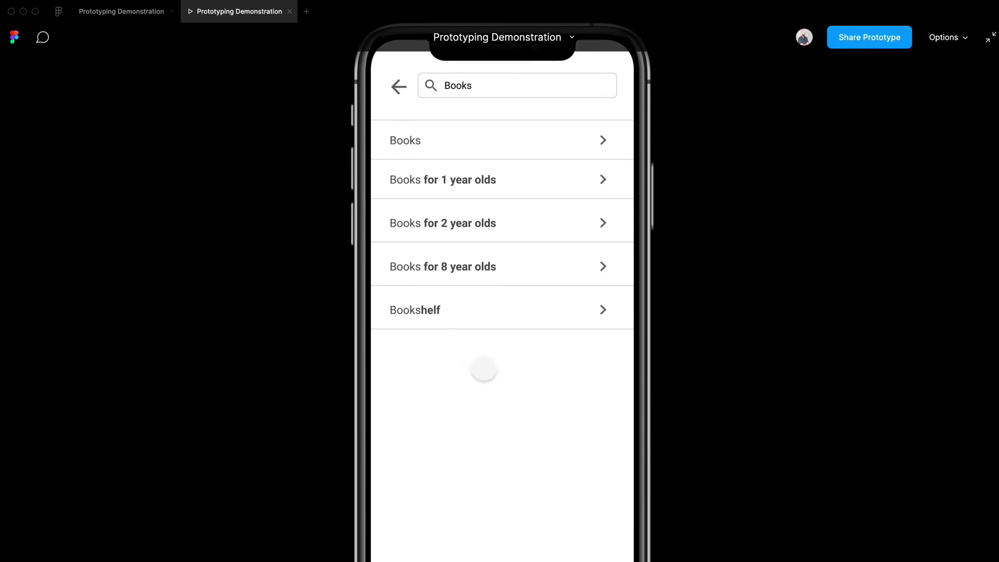
# Tap the search field and the Books suggestion, scroll the results, then return to the editor
pyautogui.click(484, 369)
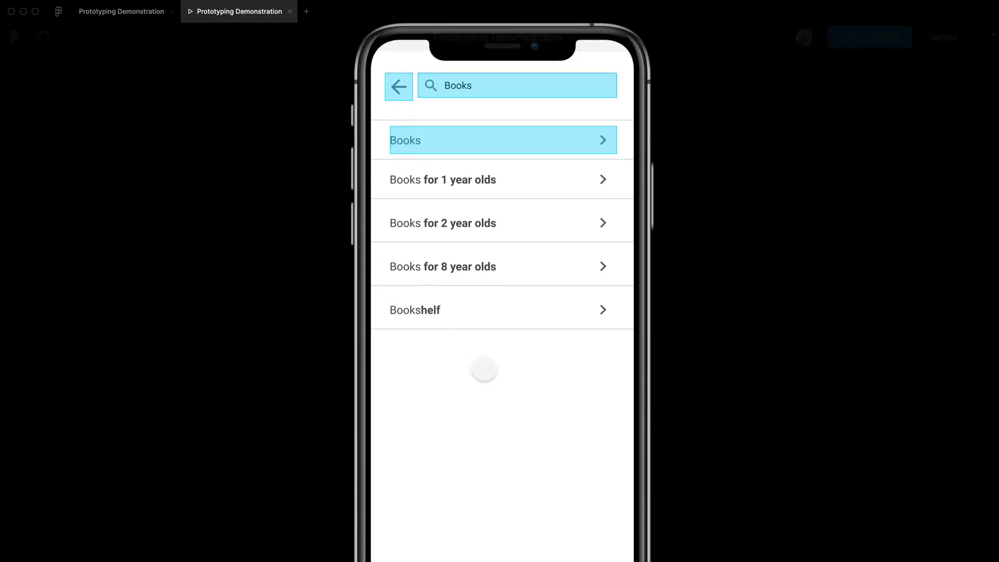
pyautogui.click(524, 86)
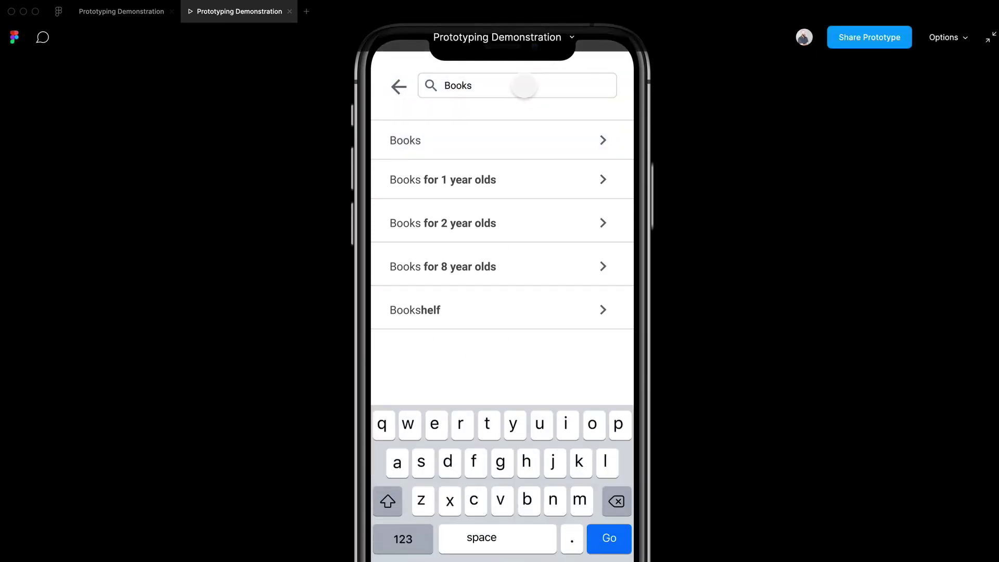
pyautogui.click(524, 86)
pyautogui.click(524, 86)
pyautogui.click(511, 149)
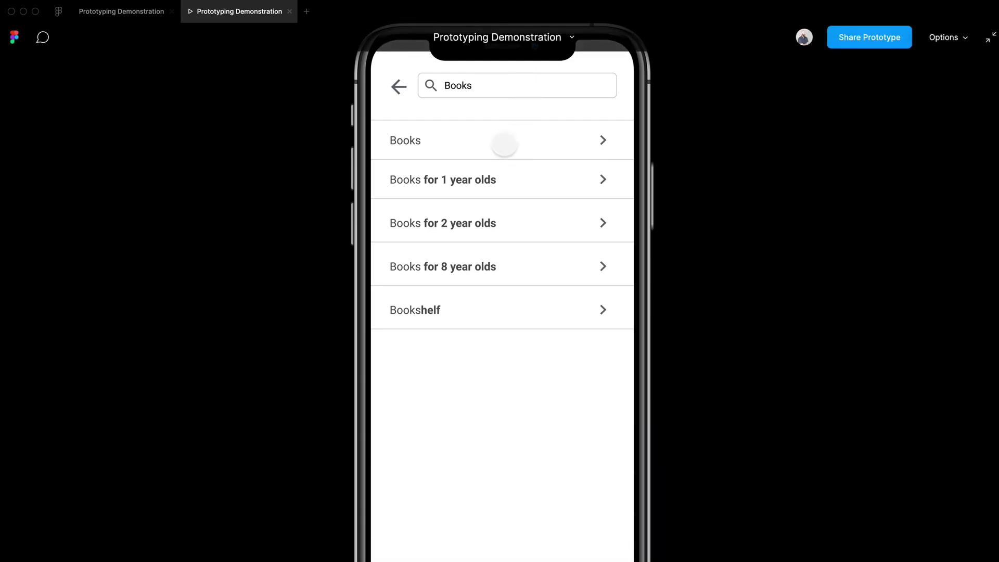
pyautogui.click(504, 142)
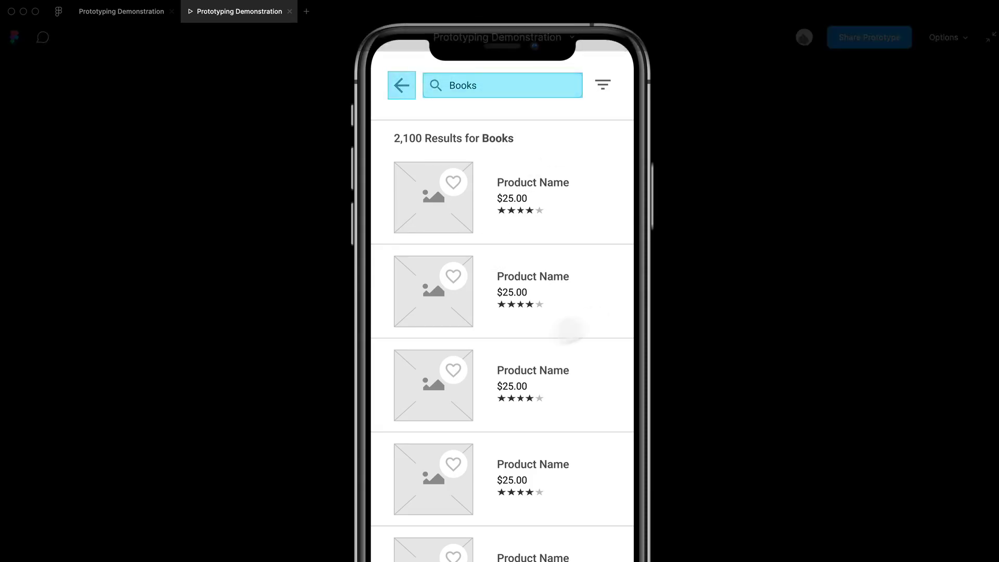
pyautogui.moveTo(547, 335); pyautogui.dragTo(548, 218)
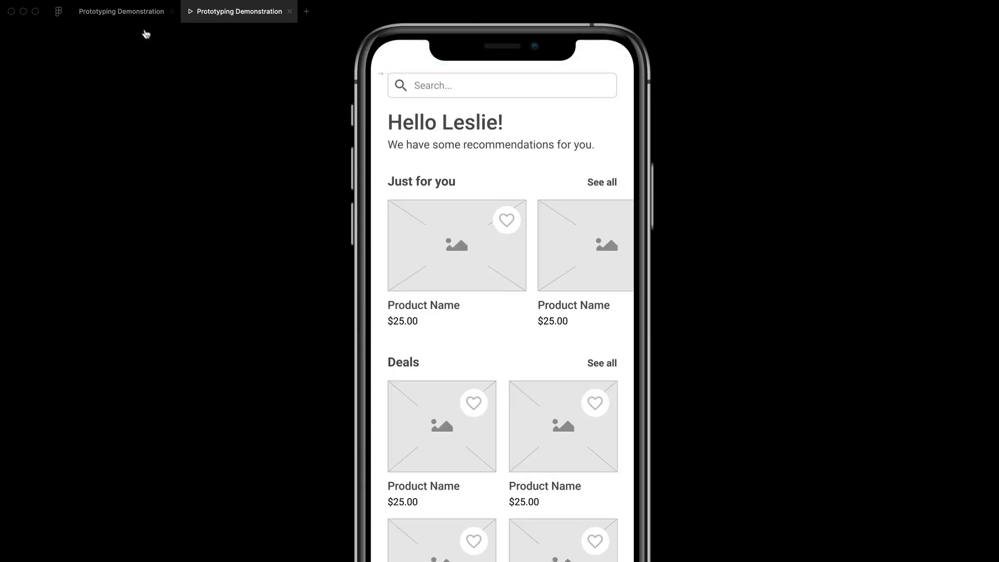
pyautogui.click(130, 11)
pyautogui.scroll(-5, 676, 417)
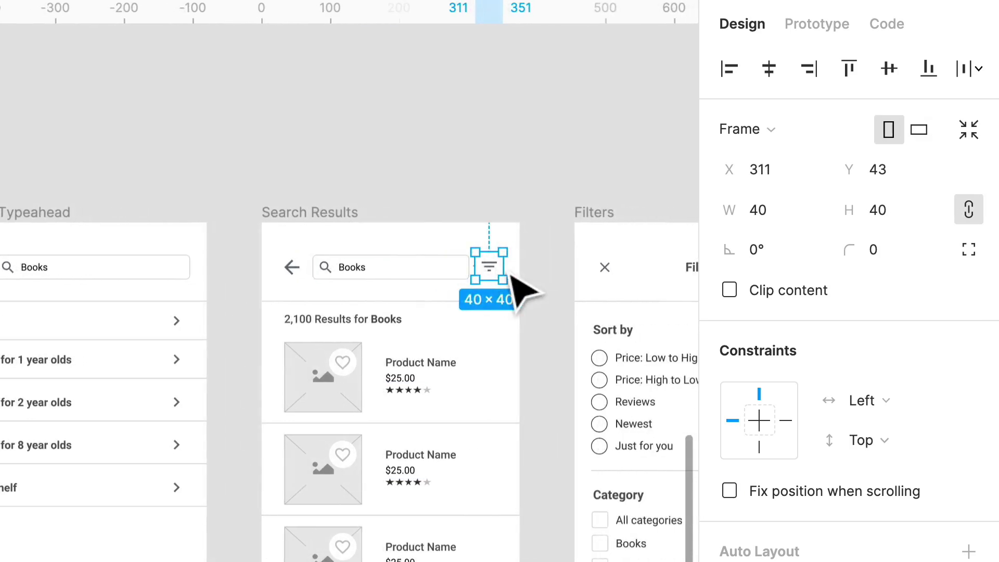
pyautogui.click(293, 266)
# Frame the header items in a 375×113 white FFFFFF frame named Header
pyautogui.keyDown('shift'); pyautogui.click(364, 268); pyautogui.keyUp('shift')
pyautogui.keyDown('shift'); pyautogui.click(489, 266); pyautogui.keyUp('shift')
pyautogui.scroll(3, 525, 306)
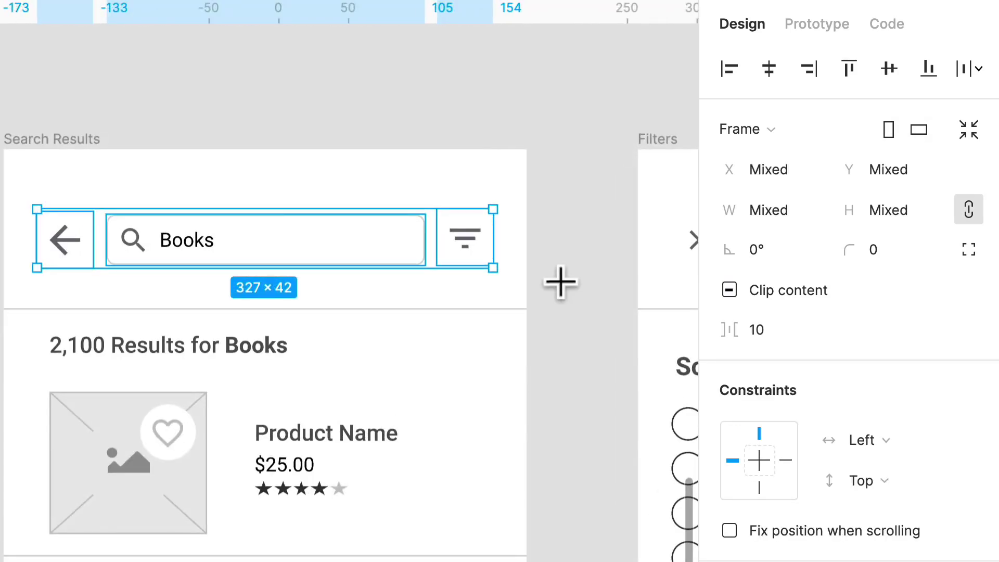
pyautogui.press('f')
pyautogui.moveTo(529, 308); pyautogui.dragTo(91, 158)
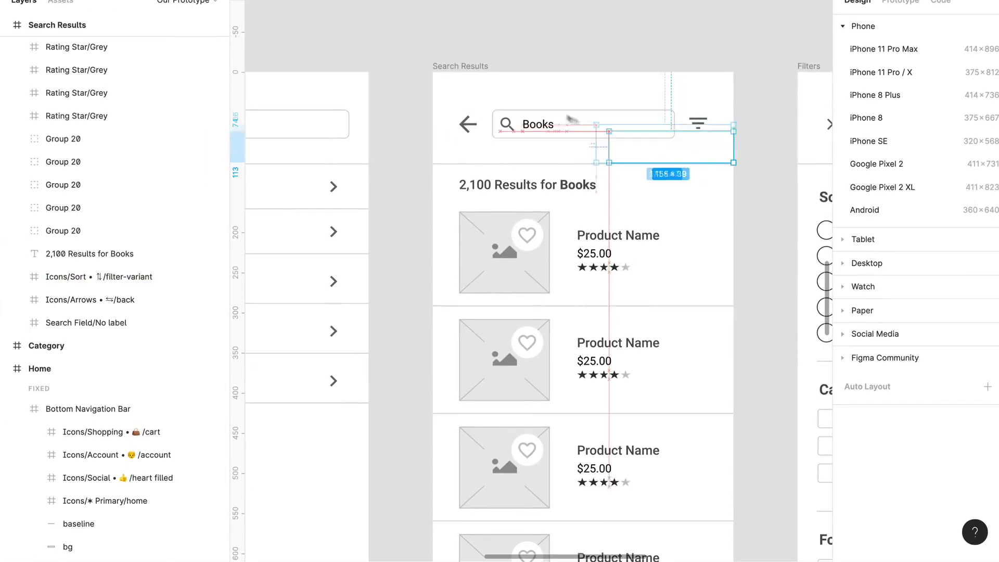
pyautogui.moveTo(482, 77); pyautogui.dragTo(435, 76)
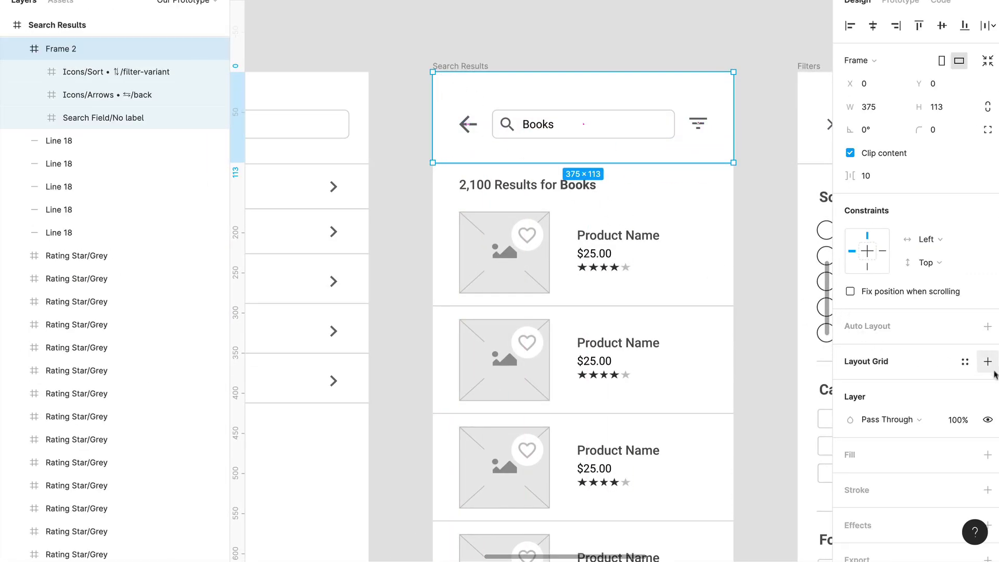
pyautogui.scroll(-1, 994, 379)
pyautogui.click(985, 420)
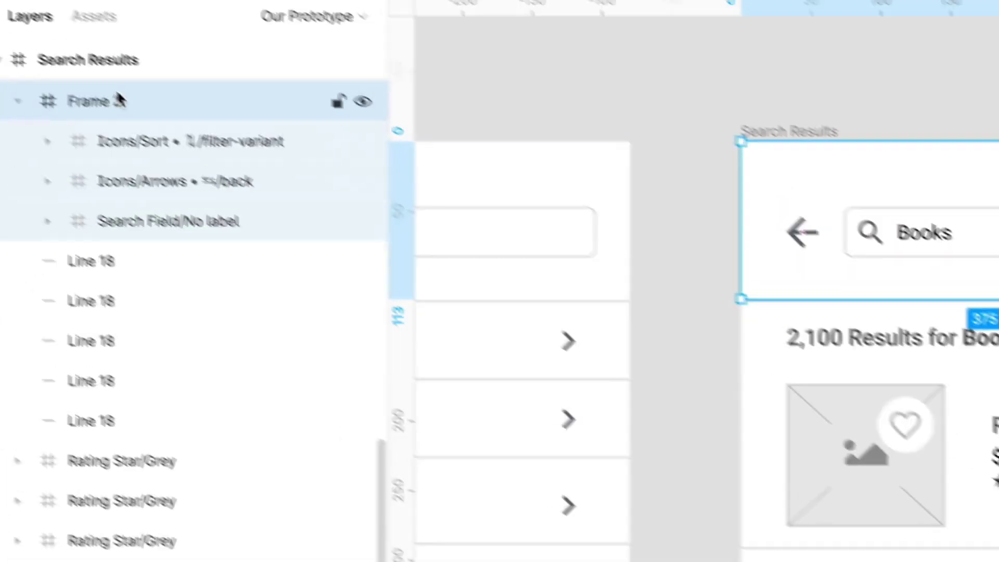
pyautogui.doubleClick(130, 105)
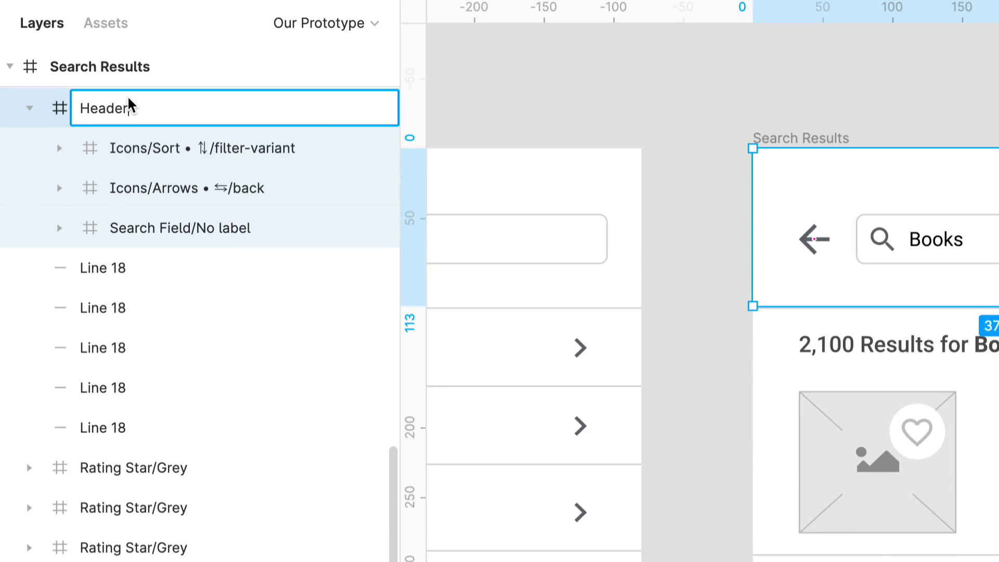
pyautogui.press('Return')
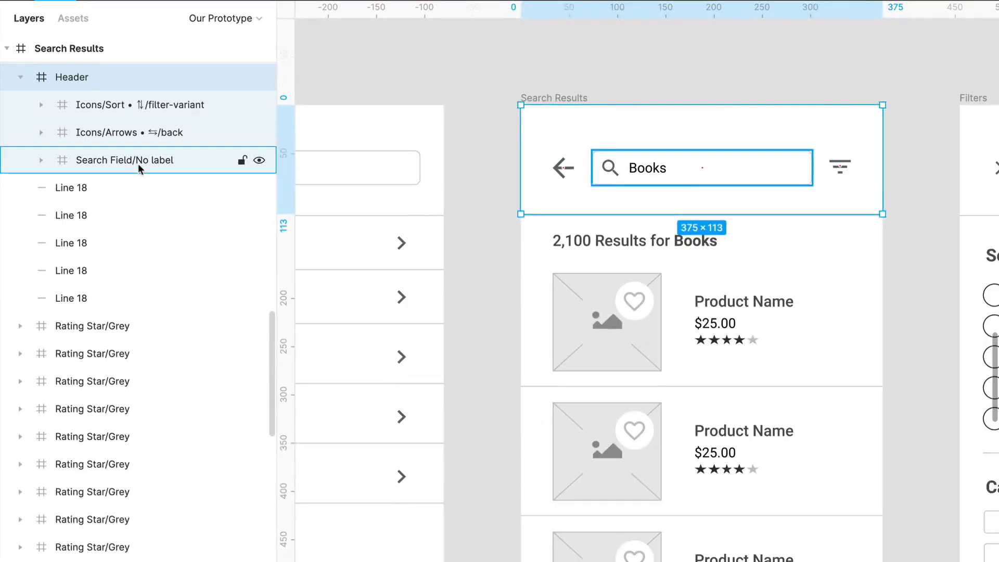
# Move the divider line (Line 18) into the Header frame, undoing an accidental frame move
pyautogui.click(201, 191)
pyautogui.click(139, 104)
pyautogui.click(86, 191)
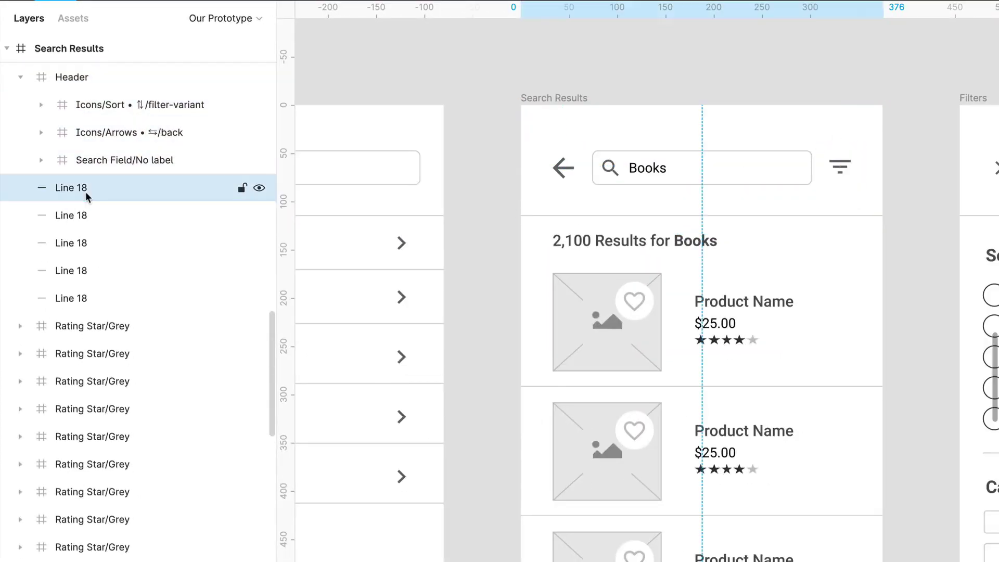
pyautogui.moveTo(770, 193); pyautogui.dragTo(768, 159)
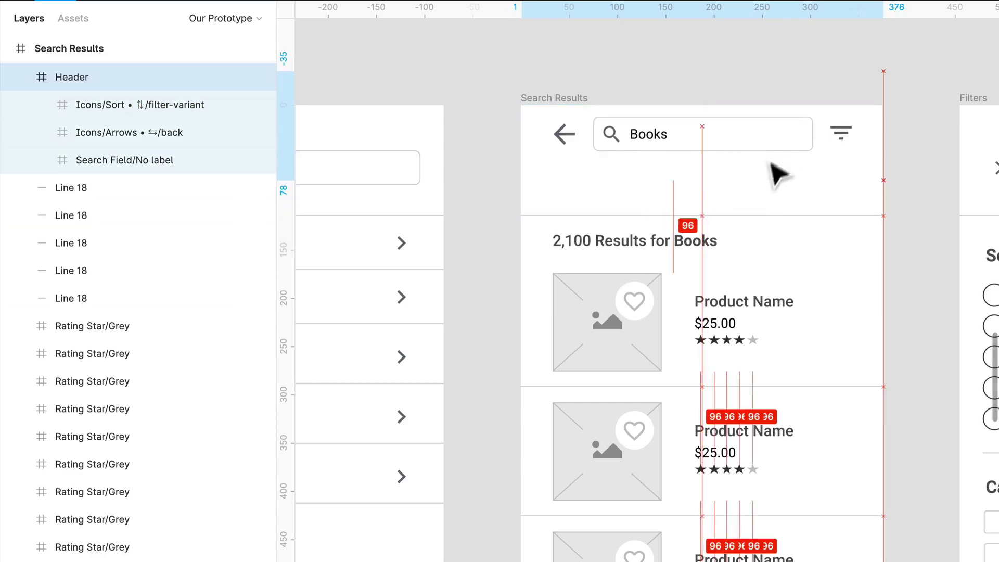
pyautogui.click(709, 224)
pyautogui.hotkey('ctrl', 'z')
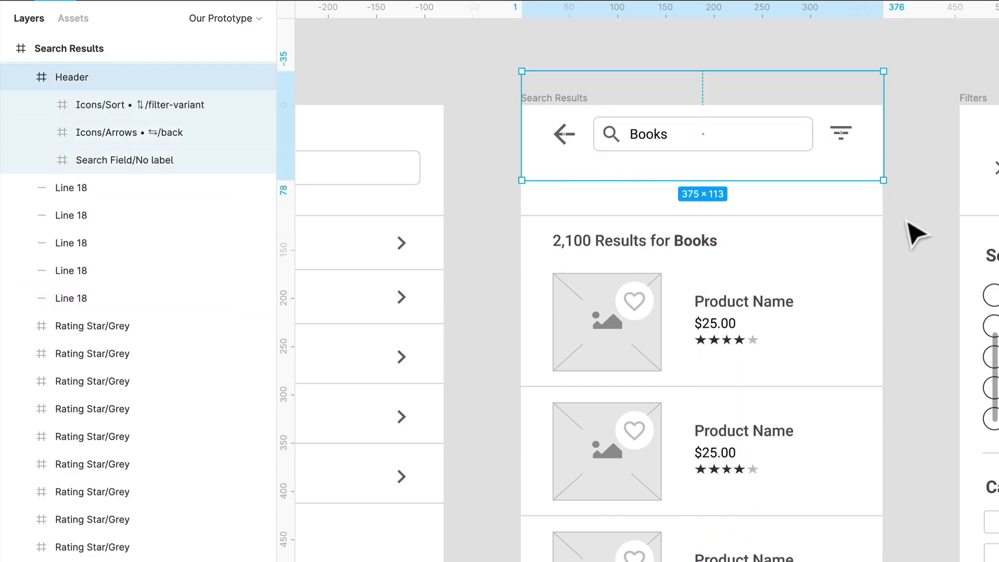
pyautogui.hotkey('ctrl', 'z')
pyautogui.moveTo(90, 305); pyautogui.dragTo(145, 172)
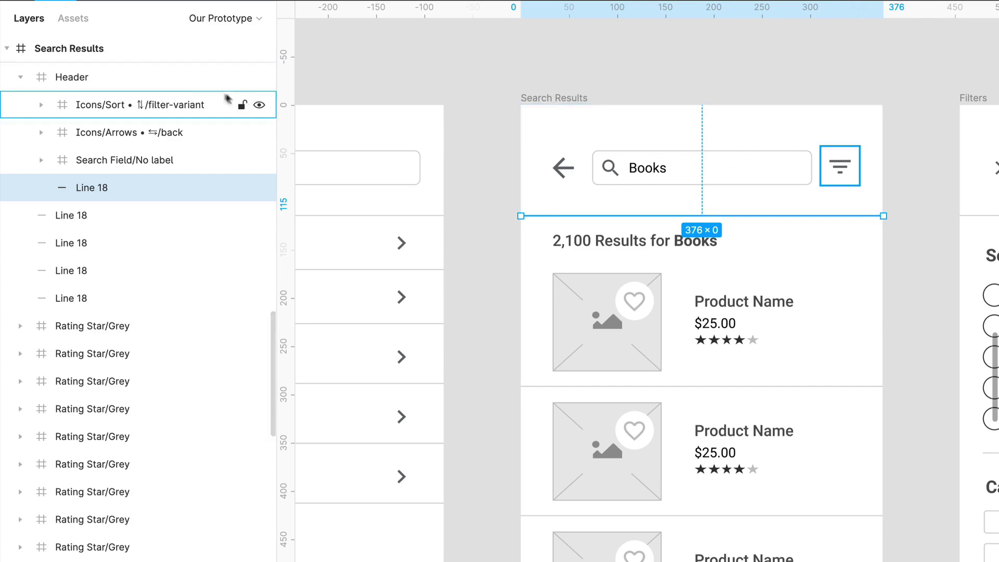
pyautogui.click(188, 81)
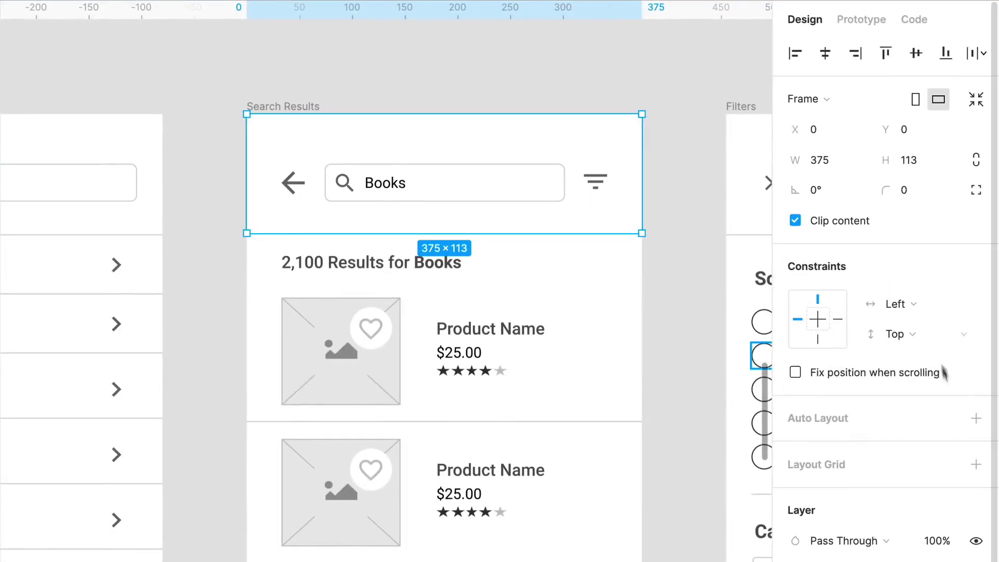
# Tick Fix position when scrolling on Header and open the prototype
pyautogui.click(795, 371)
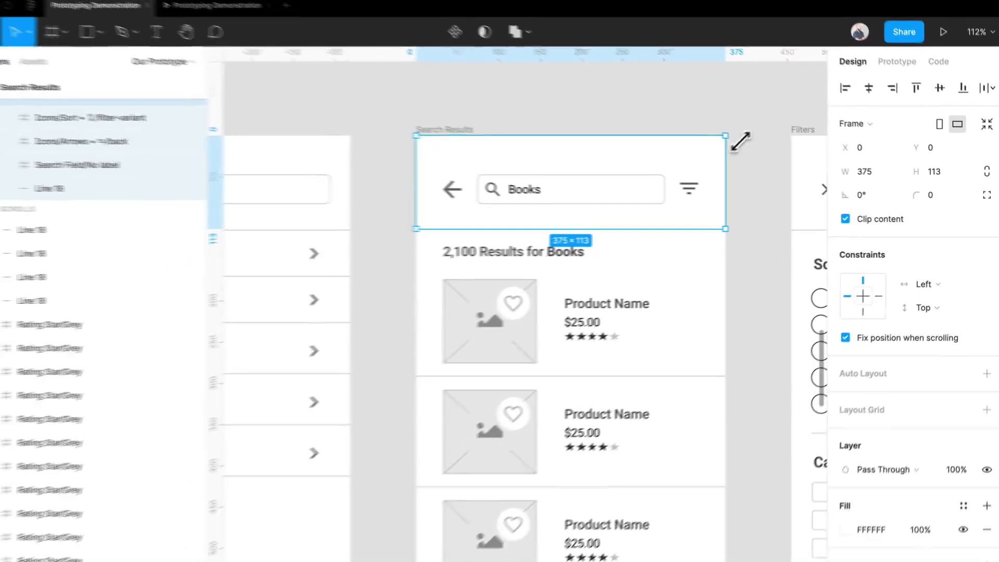
pyautogui.click(670, 118)
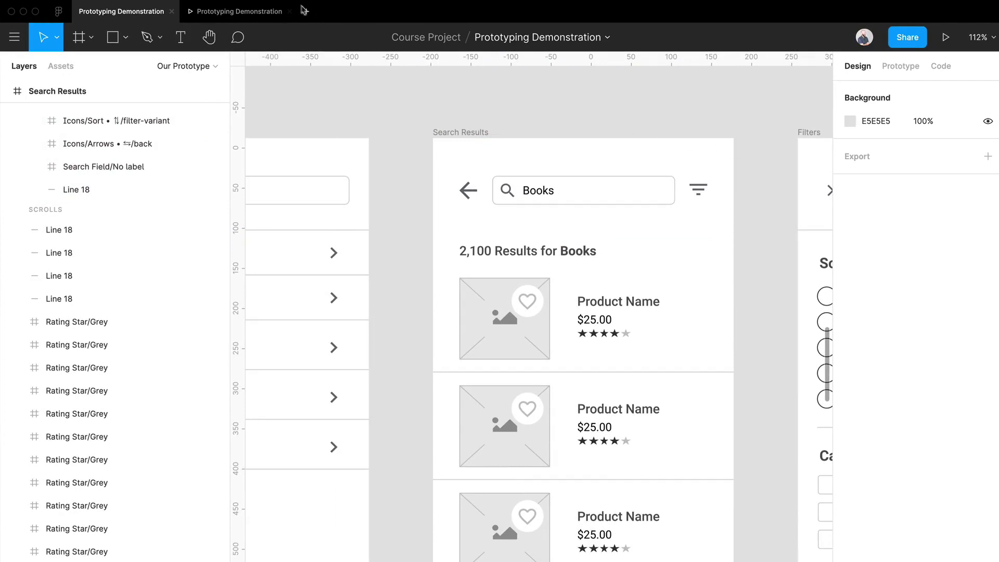
pyautogui.click(271, 11)
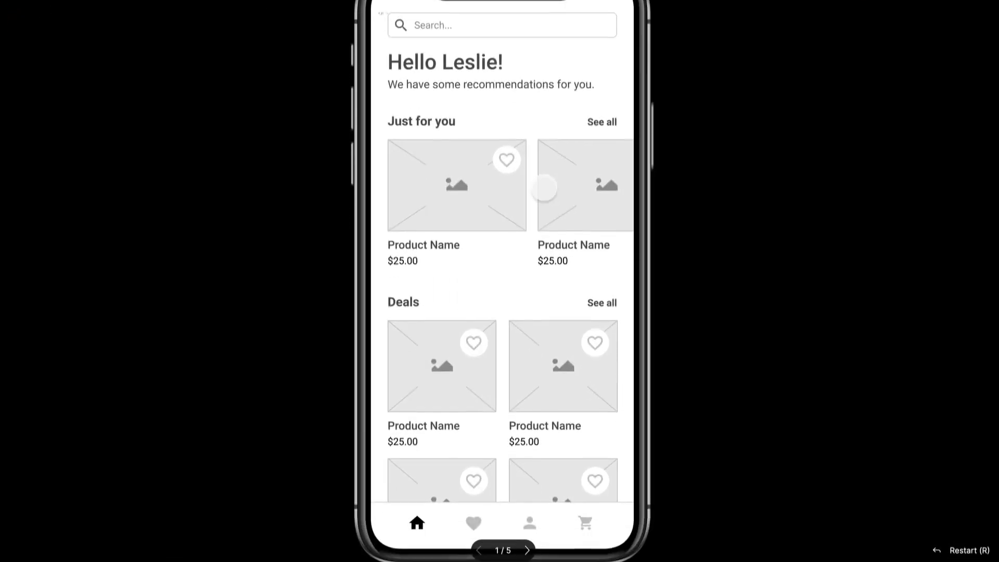
pyautogui.scroll(-2, 541, 239)
pyautogui.scroll(2, 541, 238)
# Search from Home through the keyboard to the Books results, scrolling the list
pyautogui.click(520, 16)
pyautogui.click(527, 25)
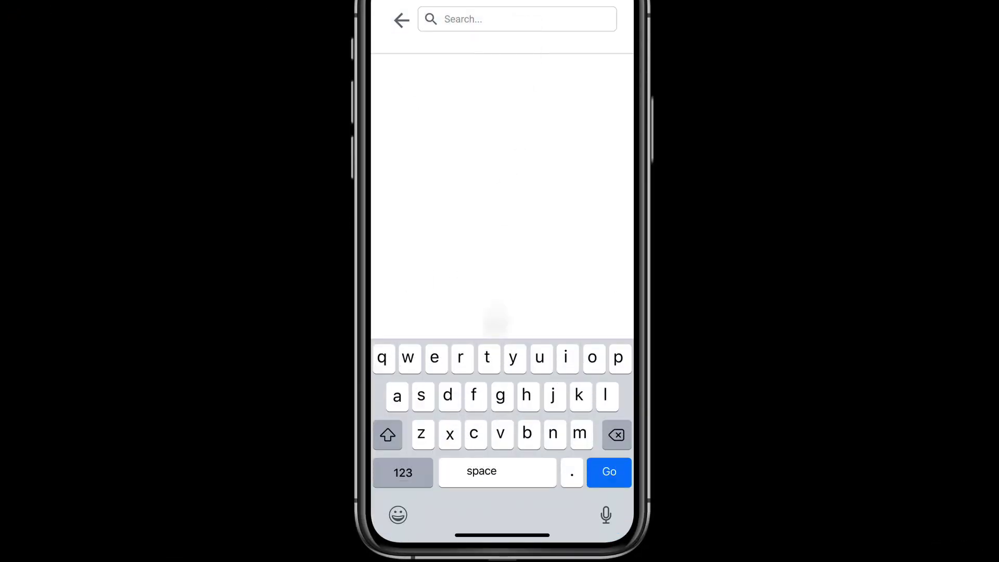
pyautogui.click(494, 370)
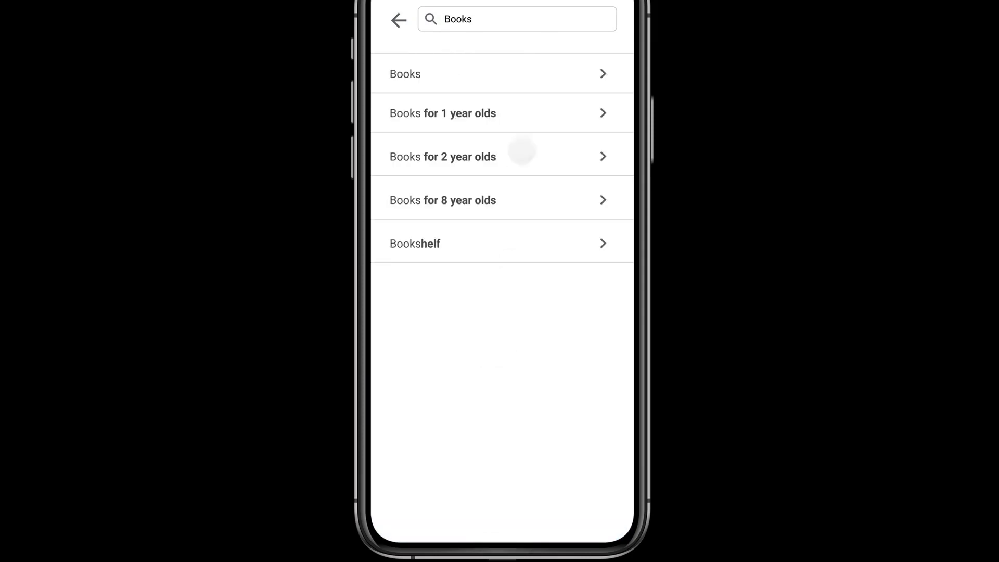
pyautogui.click(541, 82)
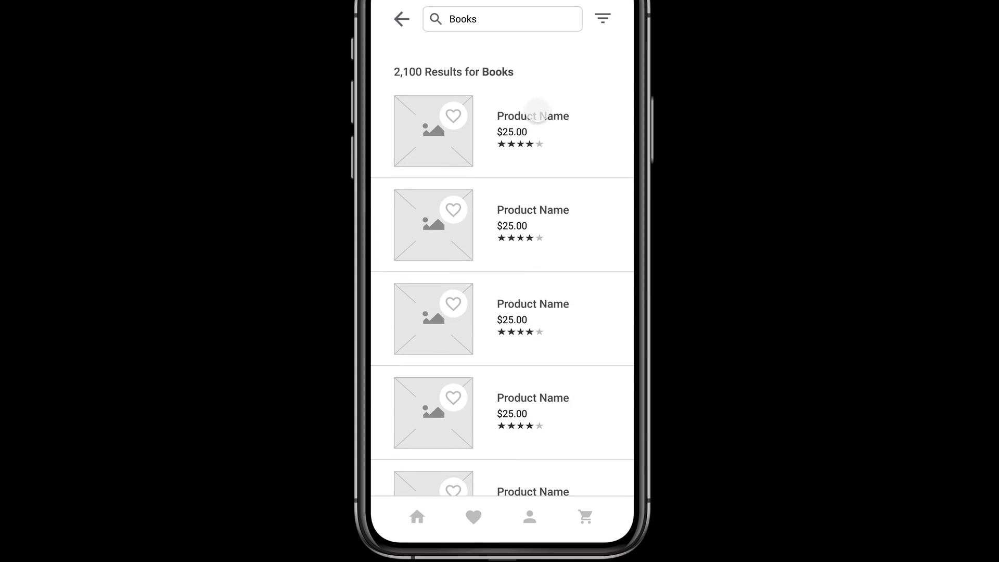
pyautogui.scroll(-3, 537, 112)
pyautogui.scroll(3, 537, 112)
pyautogui.scroll(-2, 536, 114)
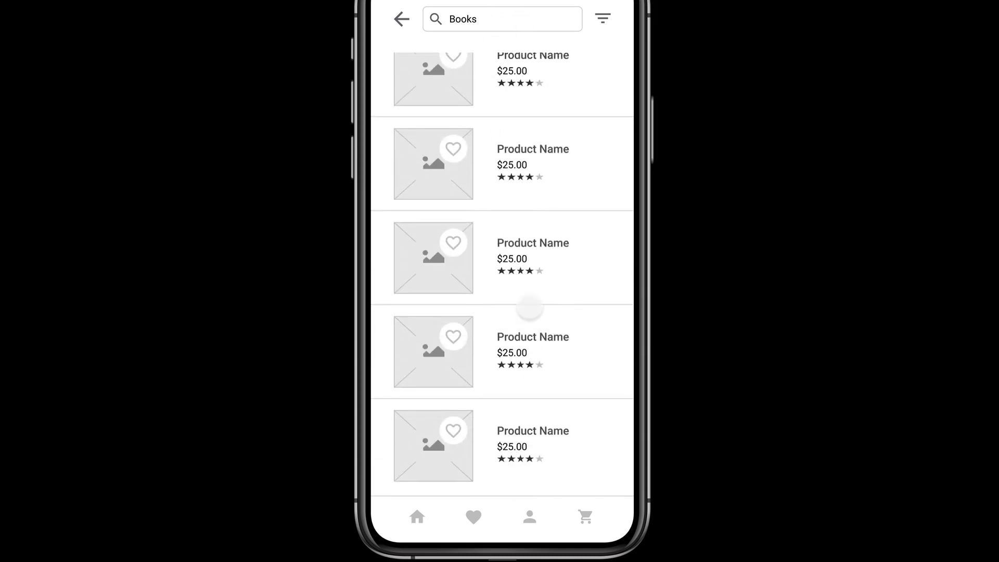
pyautogui.scroll(3, 528, 305)
pyautogui.scroll(-2, 528, 305)
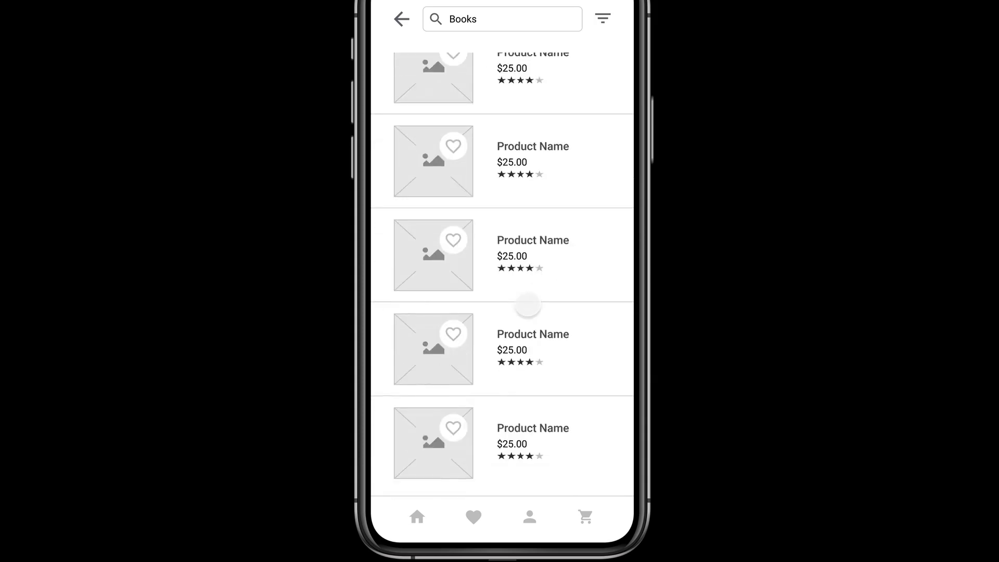
pyautogui.scroll(2, 527, 304)
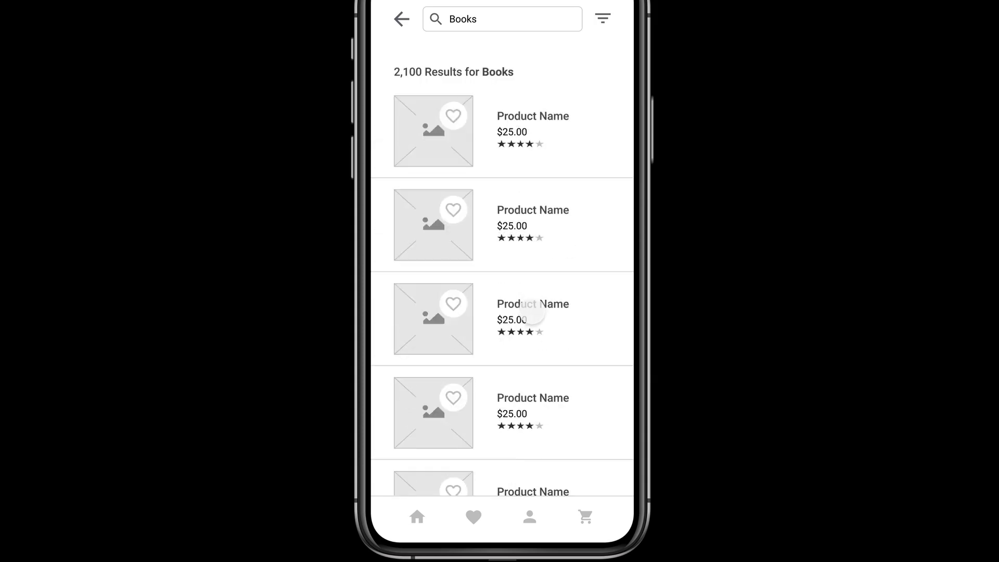
pyautogui.click(527, 304)
# Go back to Home and repeat the search through to the Books results
pyautogui.click(399, 19)
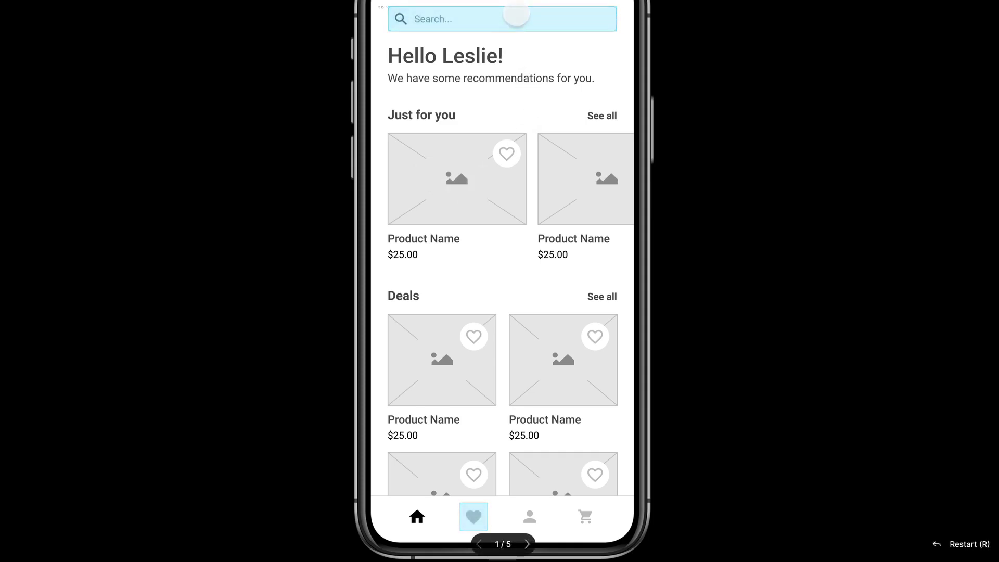
pyautogui.click(515, 15)
pyautogui.click(495, 118)
pyautogui.click(474, 137)
pyautogui.click(517, 24)
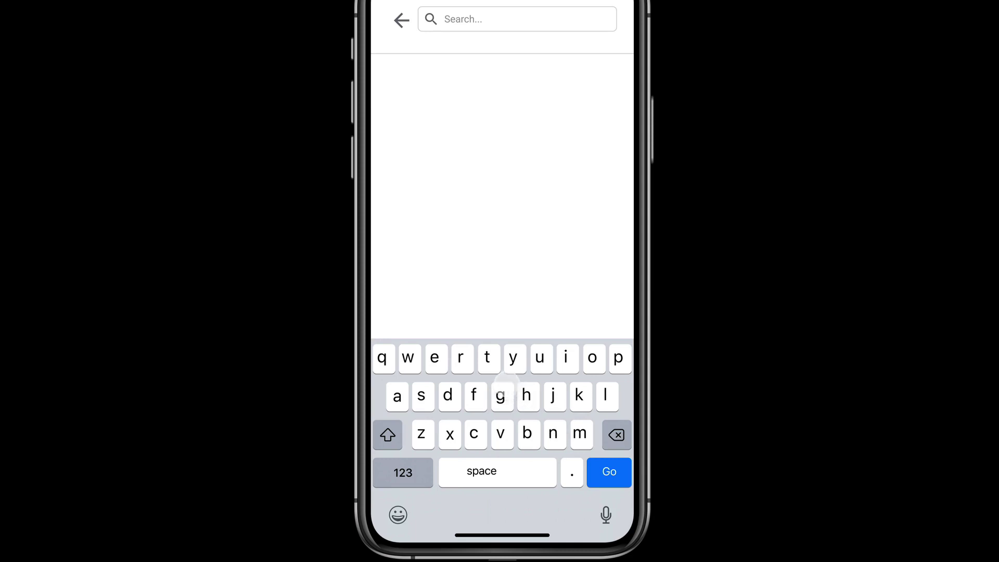
pyautogui.click(502, 388)
pyautogui.click(464, 74)
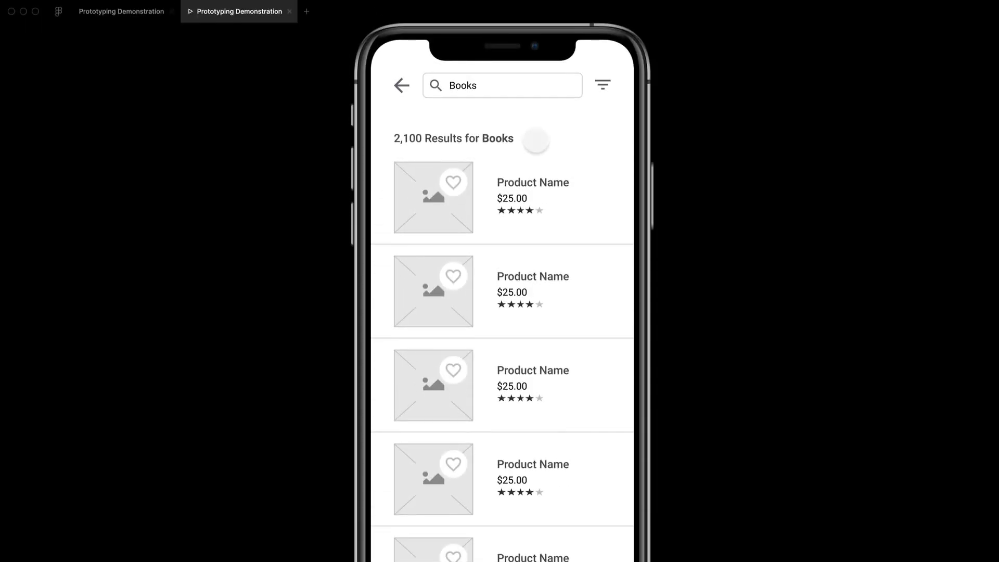
# Link the Search Results filter icon to the Filters screen
pyautogui.click(111, 17)
pyautogui.scroll(-5, 520, 263)
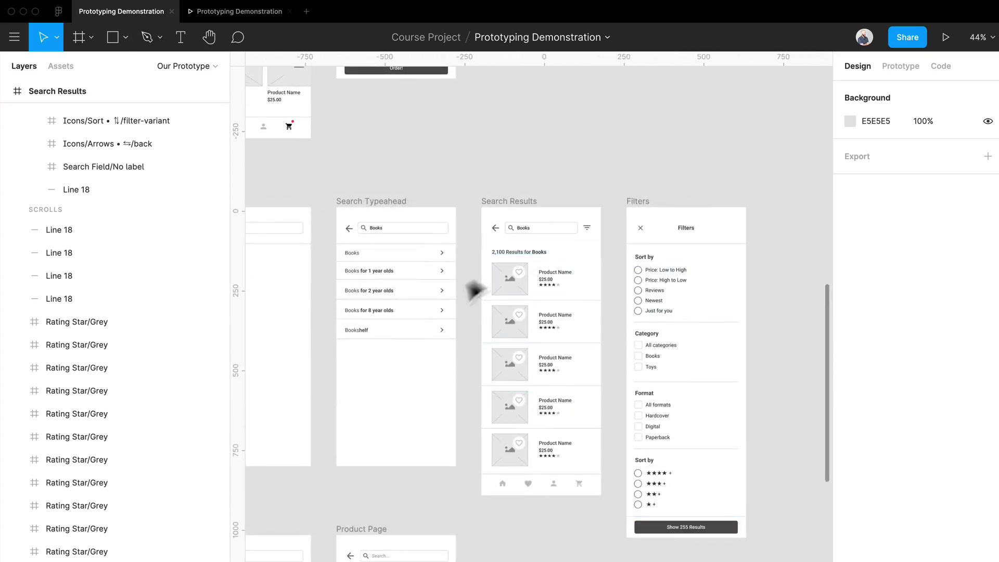
pyautogui.hscroll(-5, 645, 302)
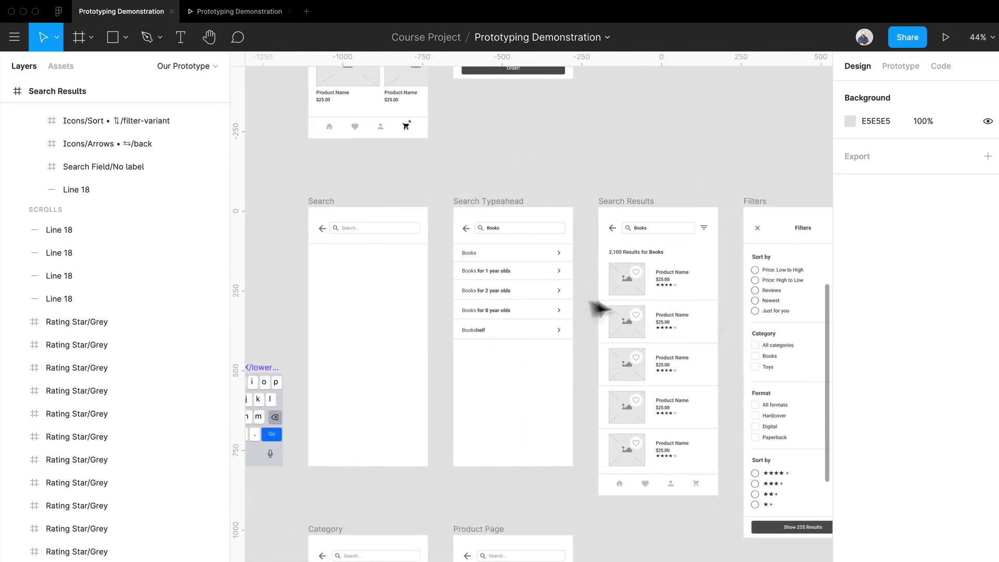
pyautogui.hscroll(-2, 671, 305)
pyautogui.hscroll(4, 654, 257)
pyautogui.scroll(5, 643, 241)
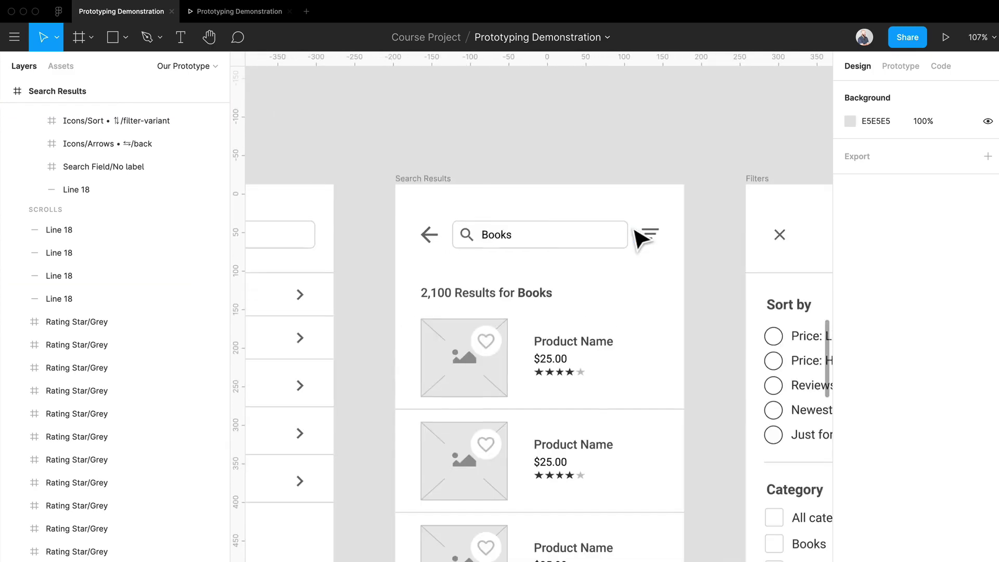
pyautogui.click(660, 245)
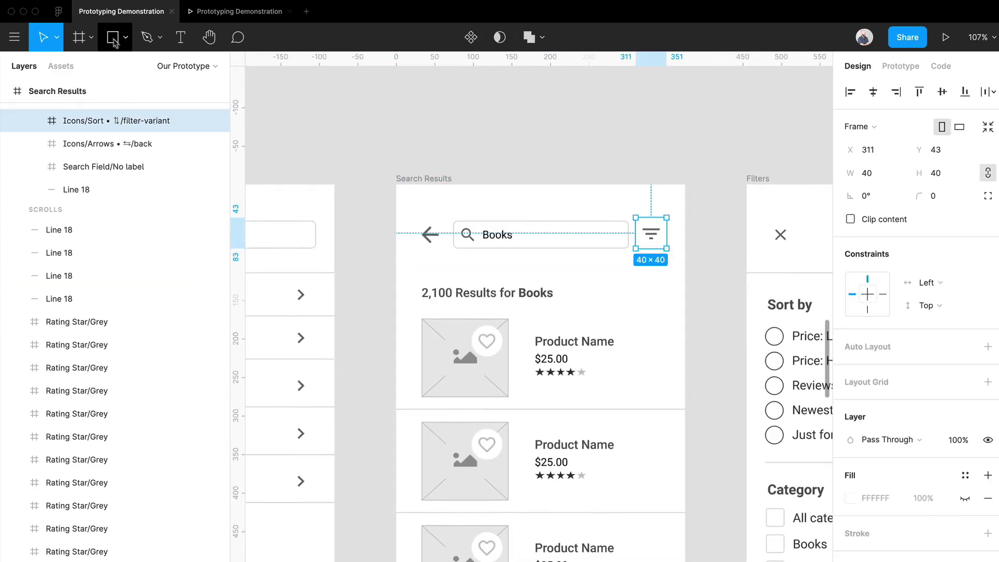
pyautogui.hscroll(3, 453, 187)
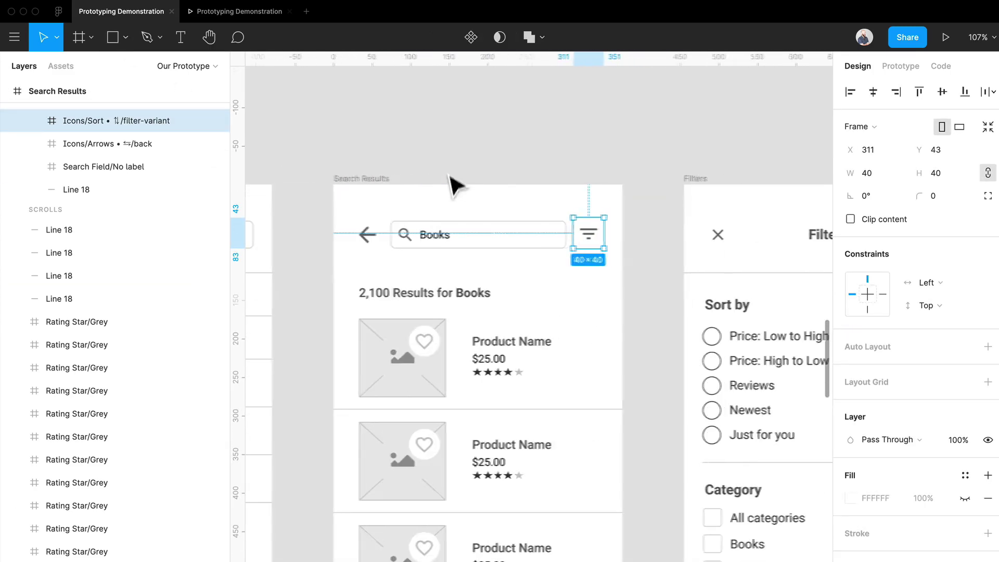
pyautogui.click(892, 67)
pyautogui.moveTo(602, 232); pyautogui.dragTo(716, 253)
# Set the Filters close X to On Tap → Back
pyautogui.hscroll(8, 662, 257)
pyautogui.scroll(-5, 643, 297)
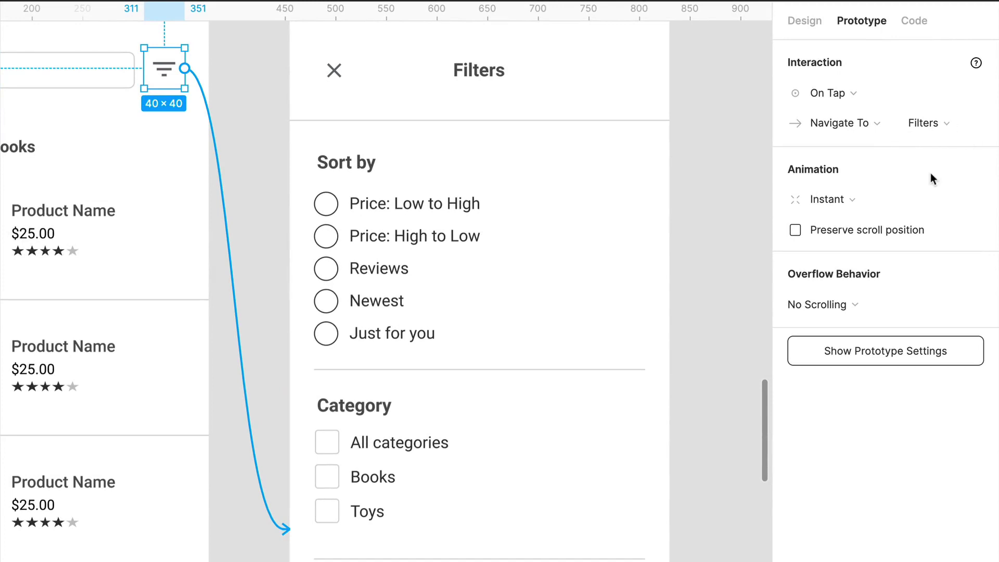
pyautogui.scroll(-4, 387, 136)
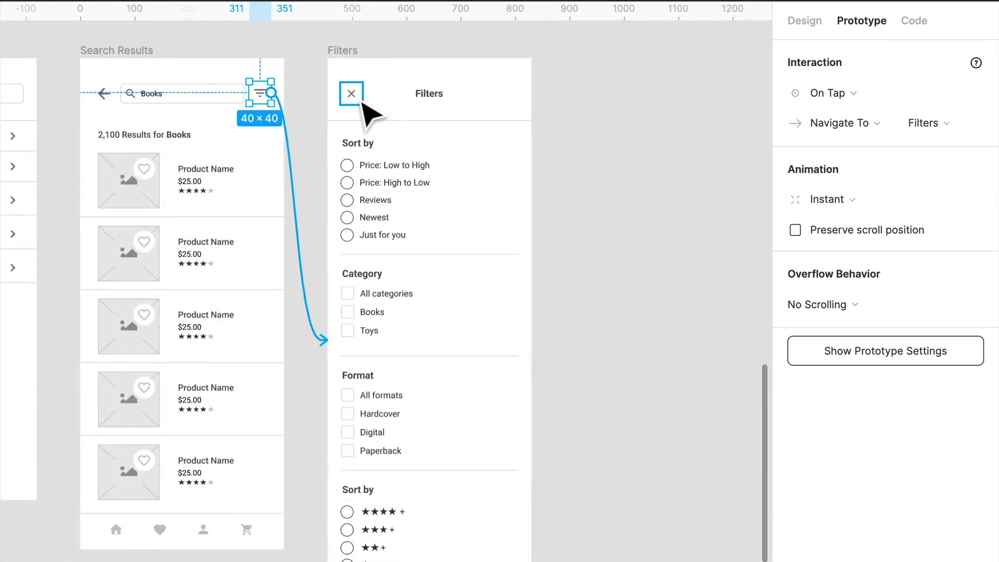
pyautogui.click(358, 97)
pyautogui.click(870, 102)
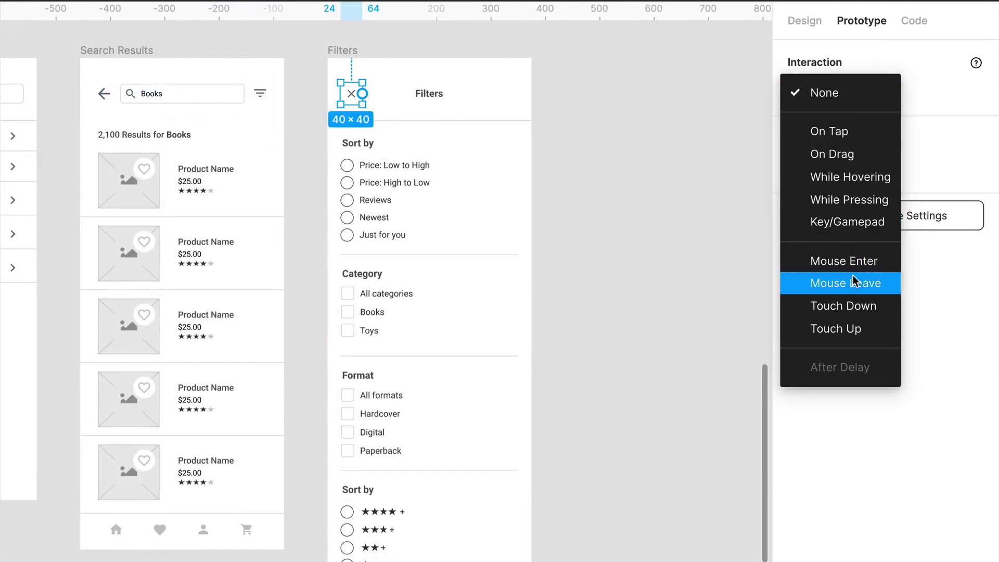
pyautogui.click(857, 130)
pyautogui.click(844, 125)
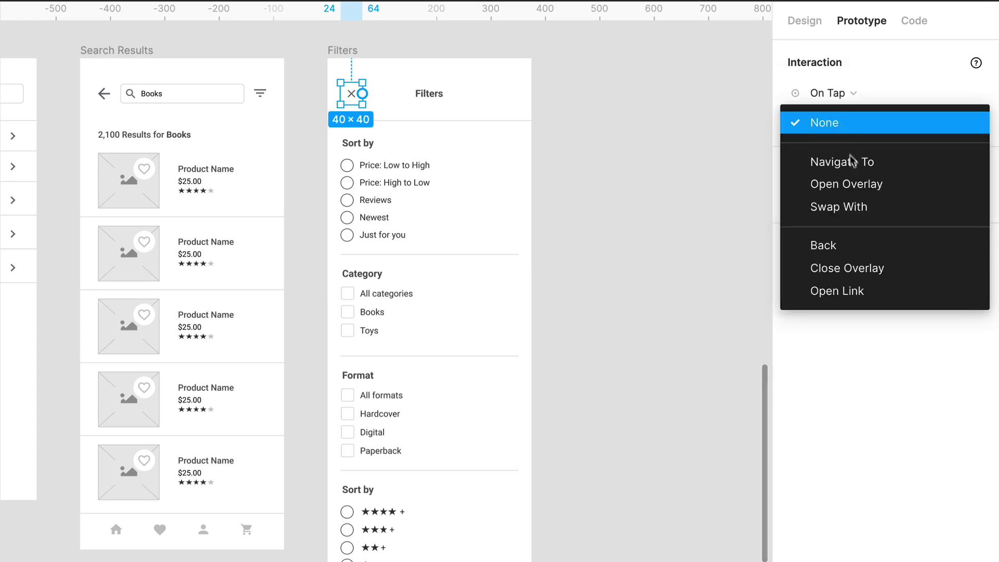
pyautogui.click(859, 254)
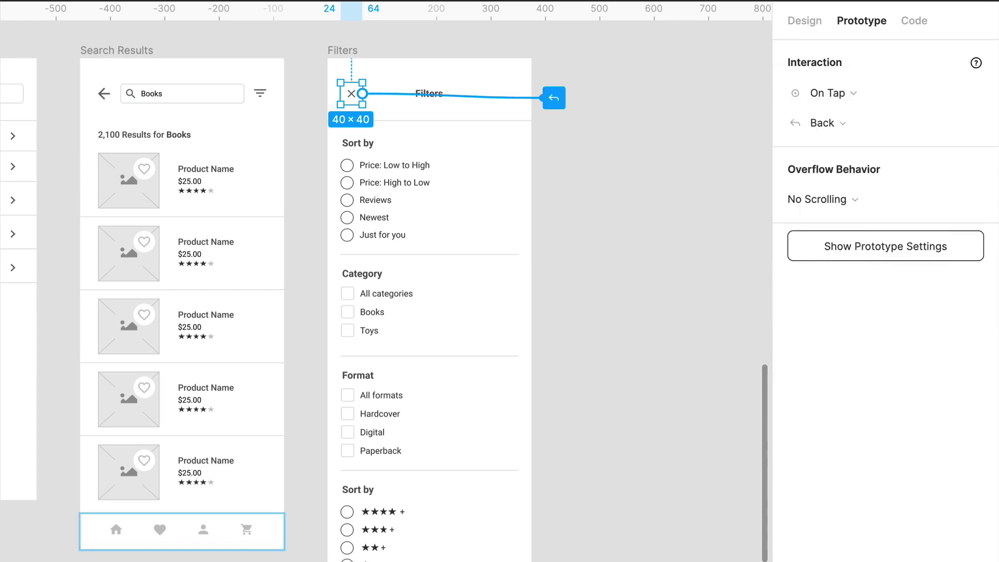
# Tick Fix position when scrolling on the tab bar
pyautogui.press('Escape')
pyautogui.click(805, 24)
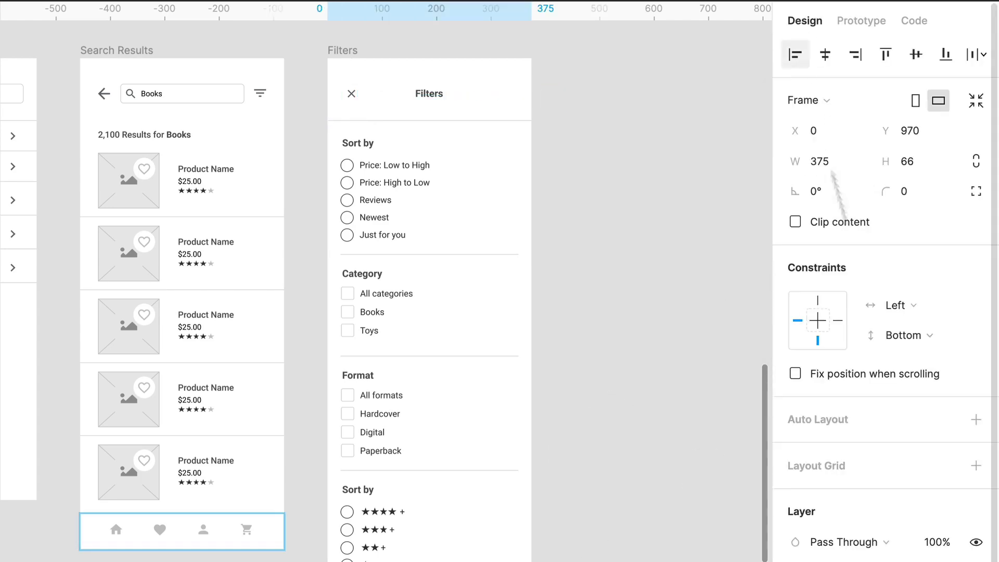
pyautogui.click(795, 373)
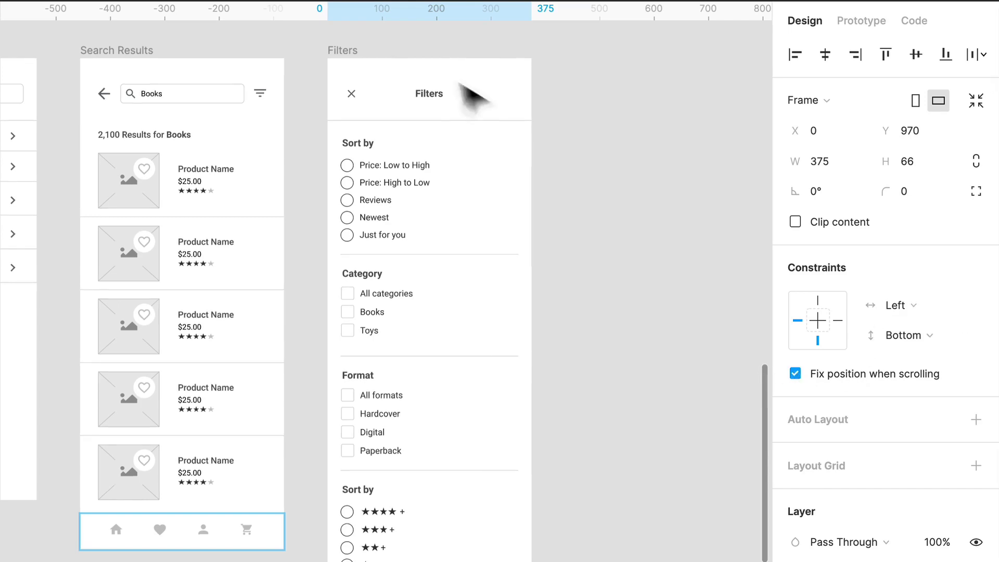
pyautogui.click(430, 95)
pyautogui.click(698, 139)
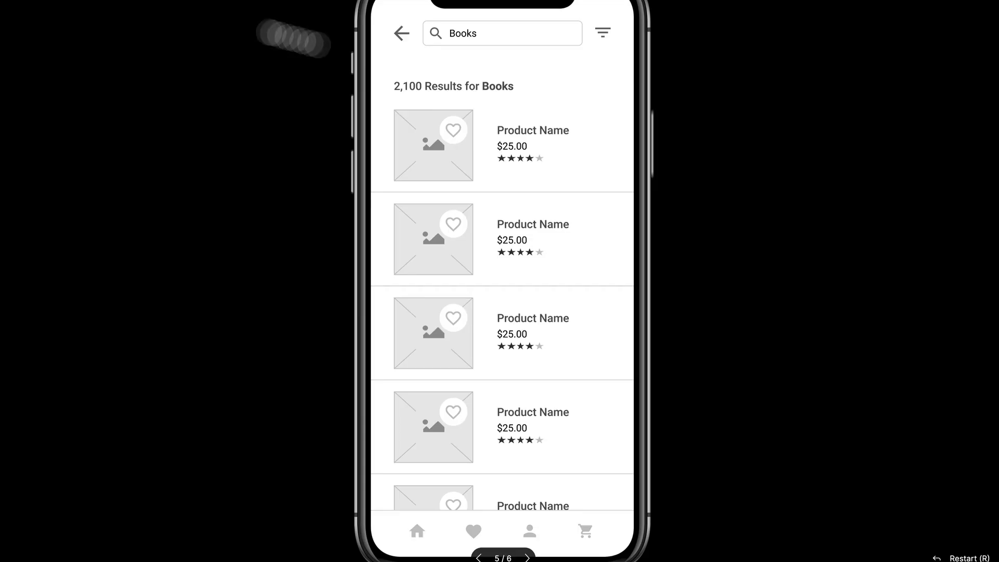
pyautogui.click(600, 31)
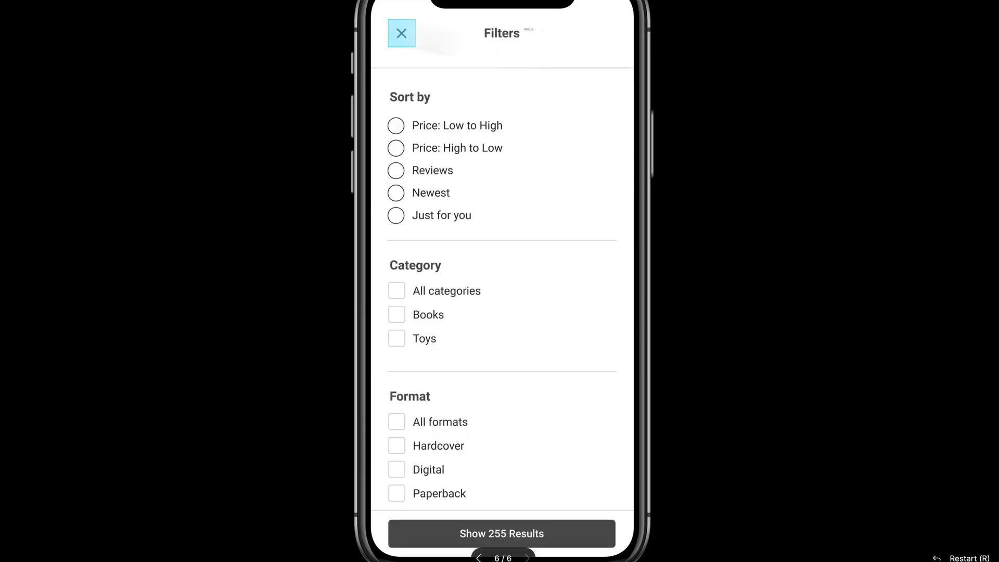
pyautogui.click(391, 34)
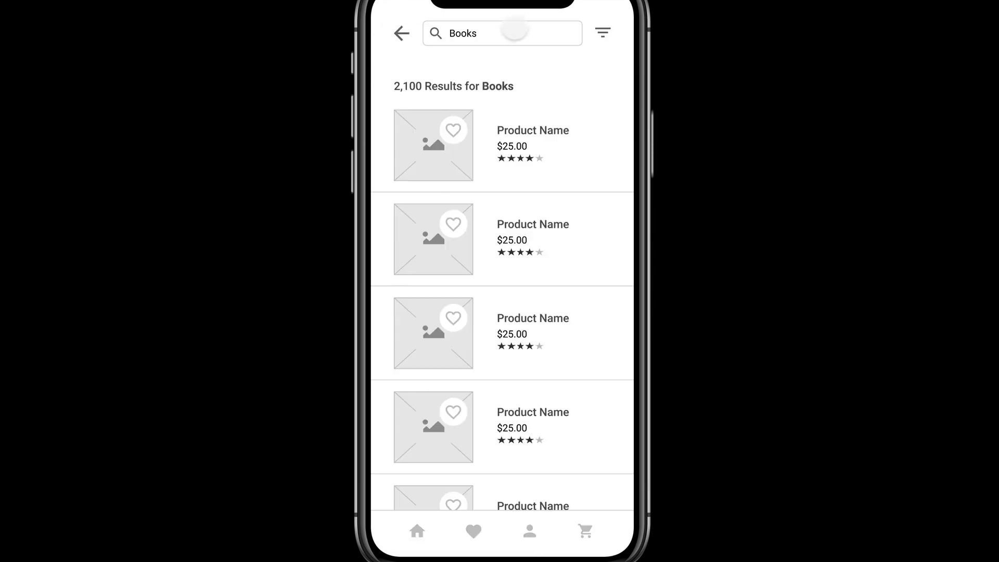
pyautogui.click(603, 33)
pyautogui.moveTo(567, 529); pyautogui.dragTo(534, 378)
pyautogui.scroll(5, 534, 379)
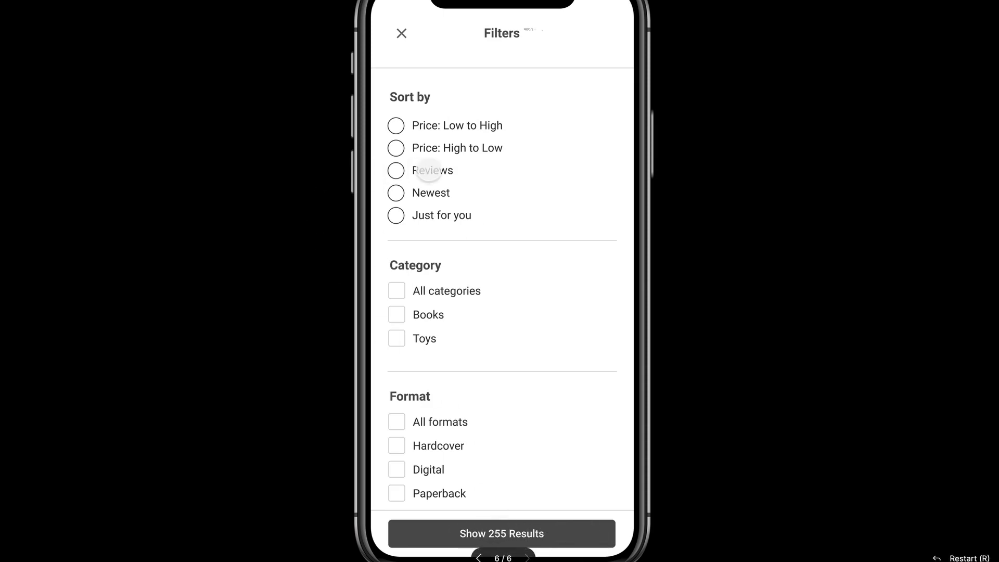
pyautogui.click(402, 34)
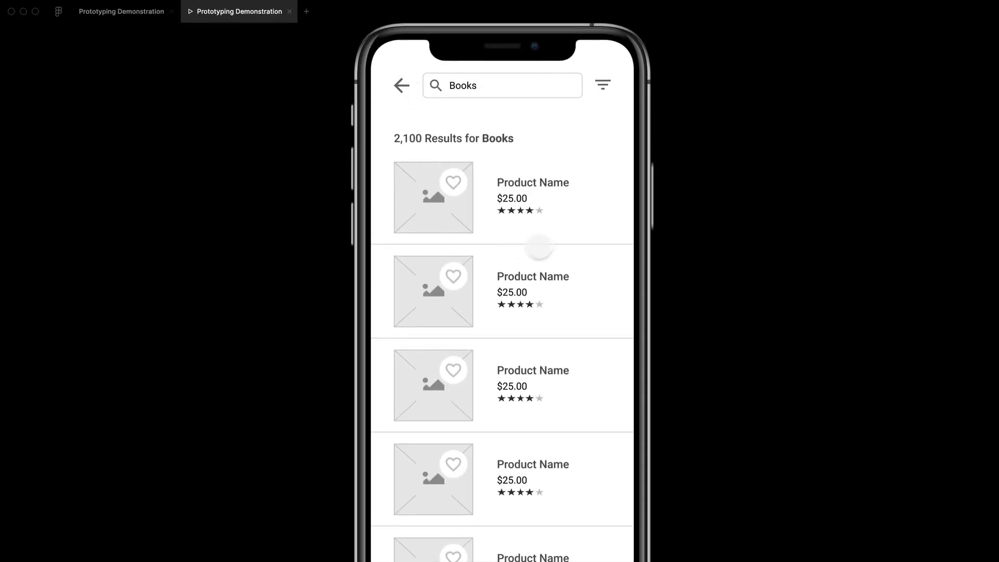